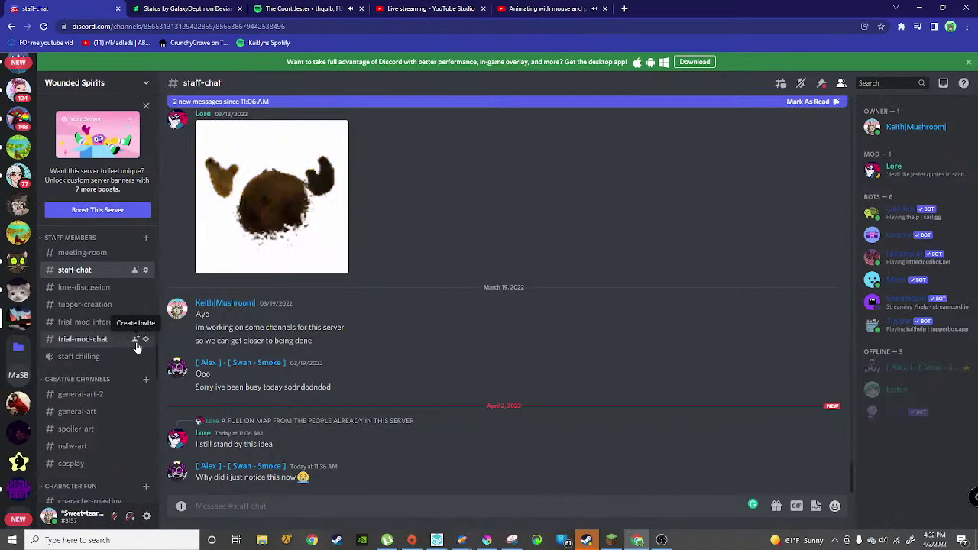
Step: Find and open the stream-notifications channel under Introductions in the Wounded Spirits server
scroll(130, 346, "up", 4)
scroll(122, 344, "up", 10)
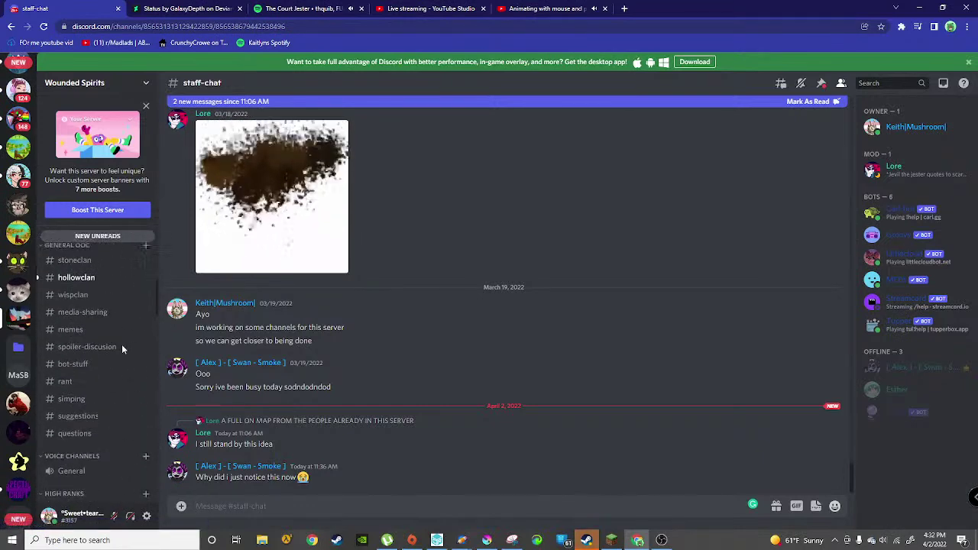
scroll(109, 392, "down", 3)
scroll(100, 384, "up", 1)
left_click(77, 315)
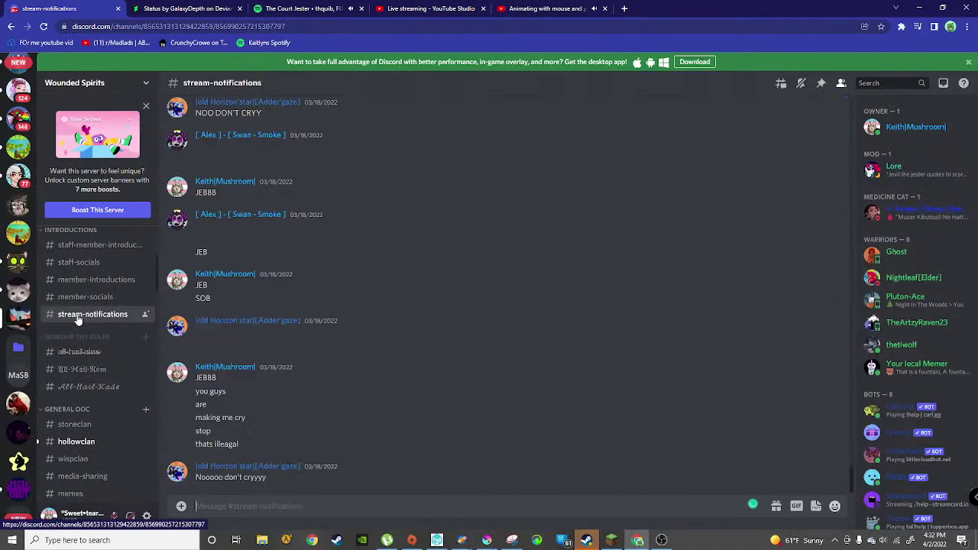
type("@strea")
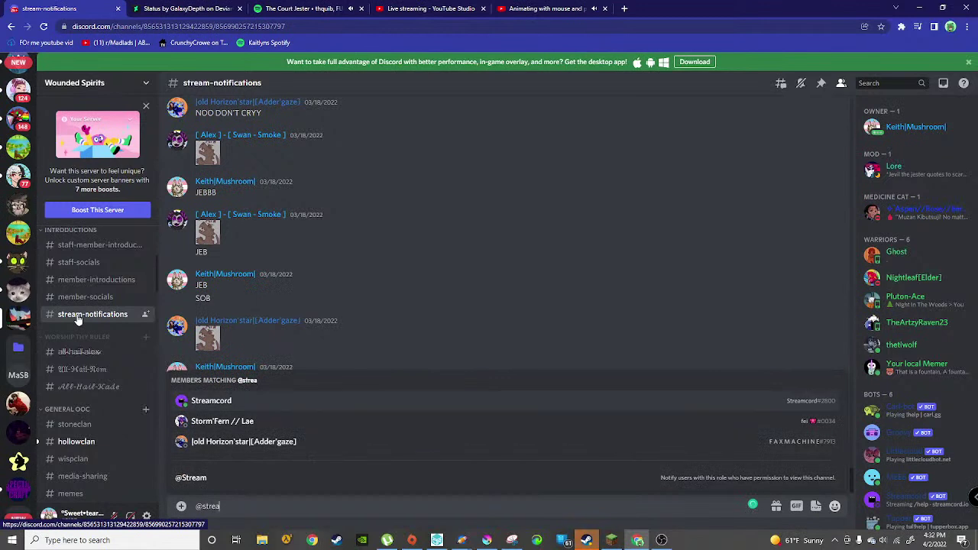
key("Tab")
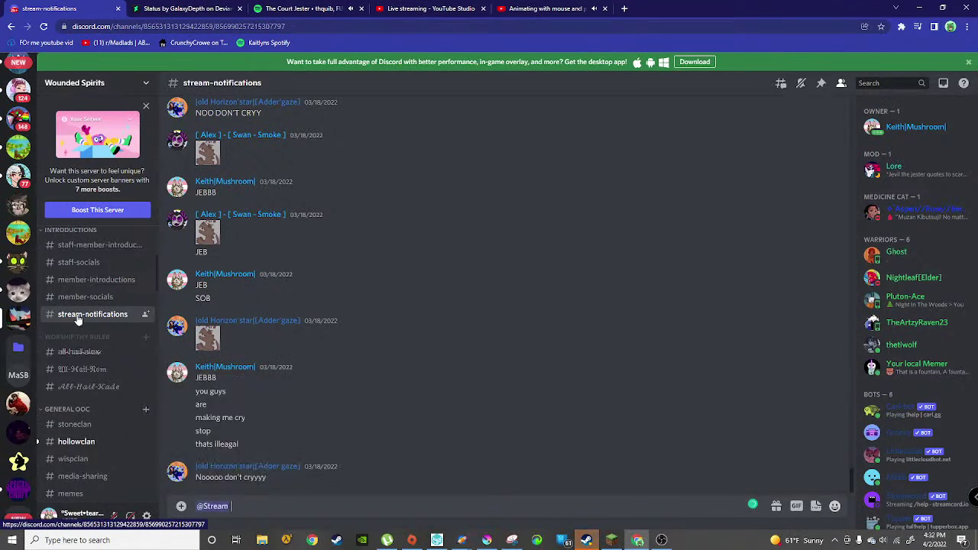
type("https://www.youtube.com/watch?v=FHql24sbYxc")
key("Return")
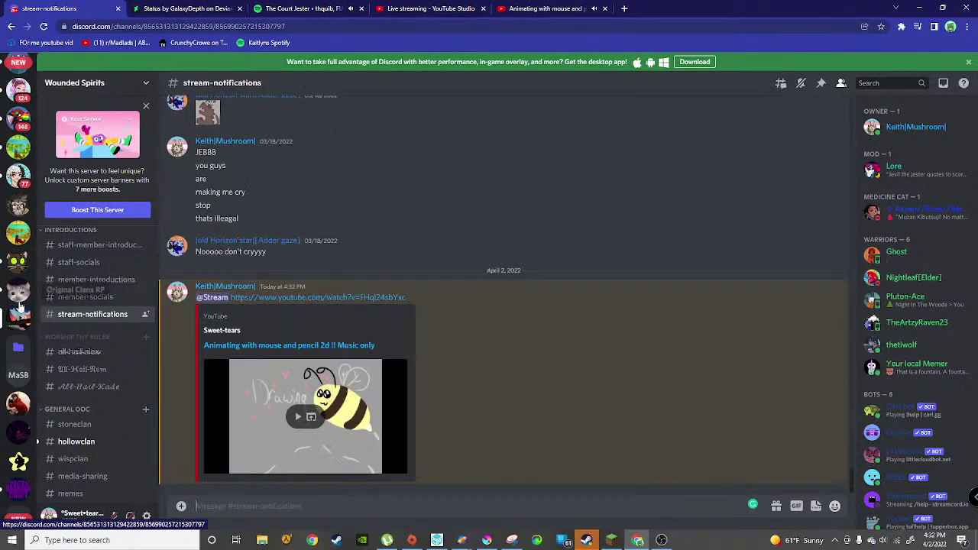
Step: Look through the Original Clans RP, Wayward-Warriors and Wounded Spirits servers, including the chat-2 channel
left_click(19, 292)
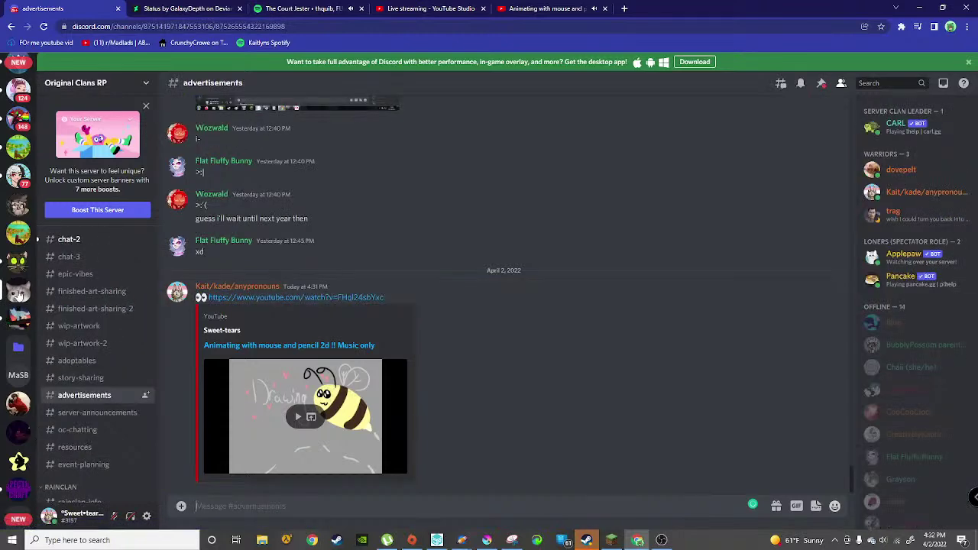
left_click(69, 240)
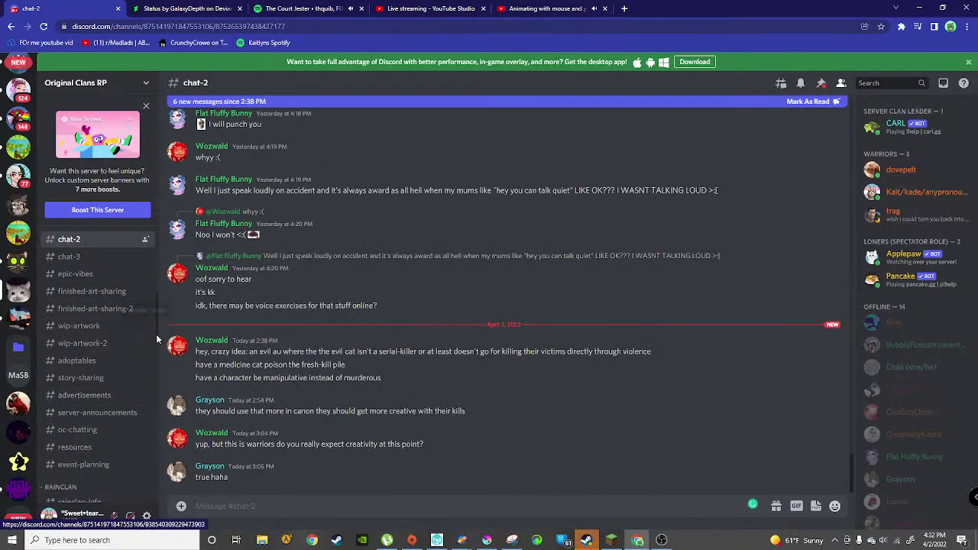
left_click(19, 260)
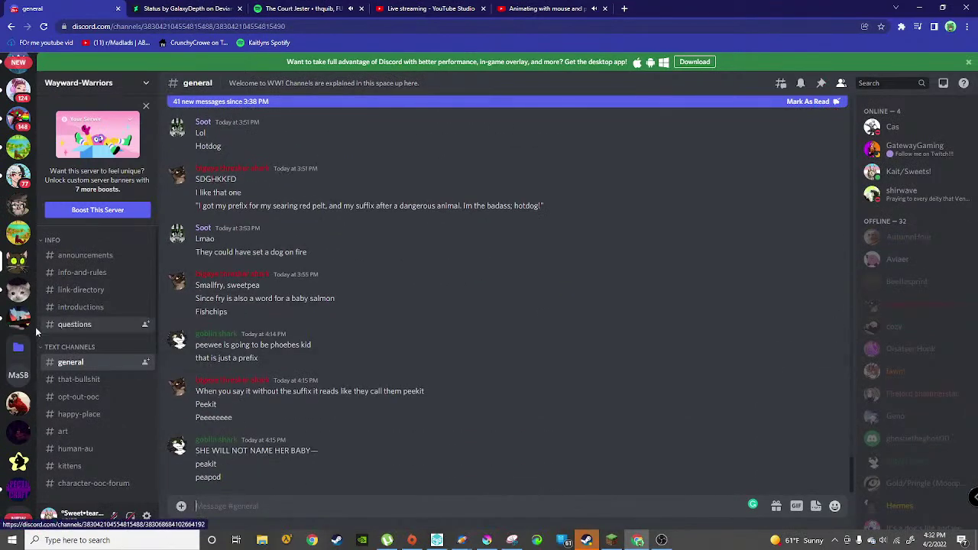
left_click(20, 318)
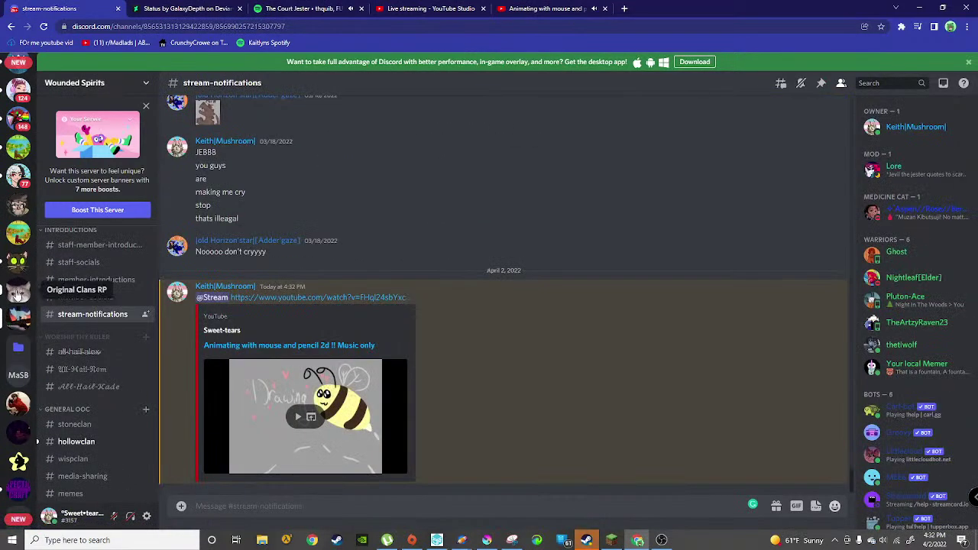
left_click(18, 292)
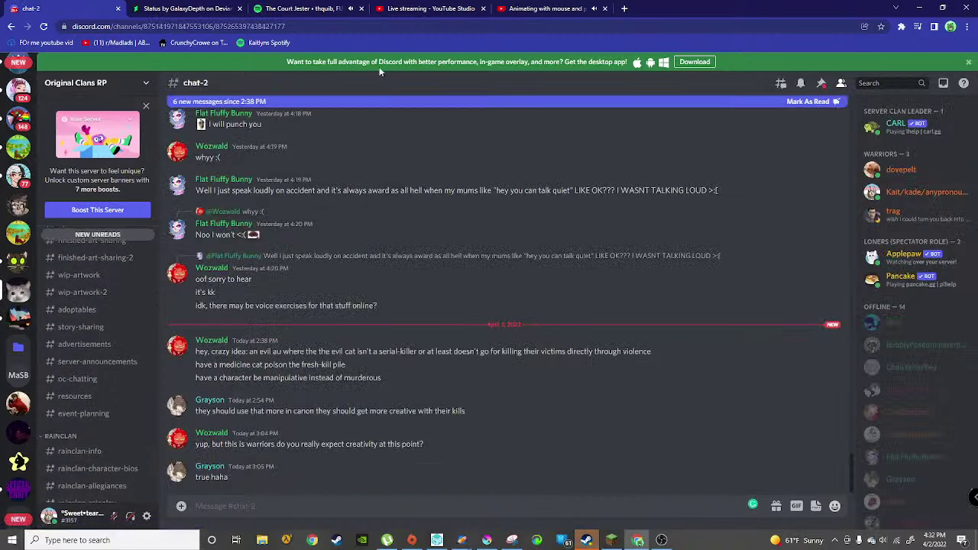
Step: Check the livestream's YouTube page, its YouTube Studio analytics and the DeviantArt status post announcing it
left_click(536, 9)
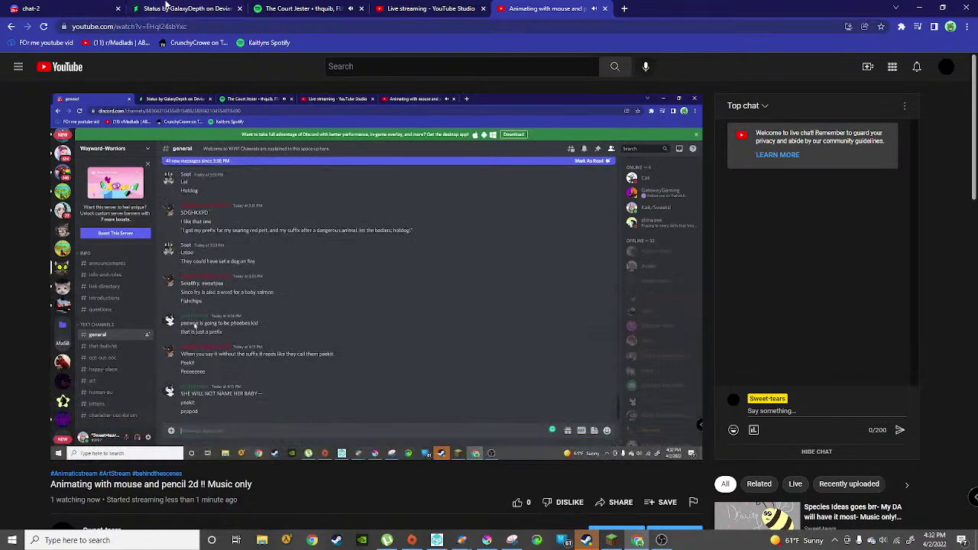
left_click(201, 9)
left_click(383, 8)
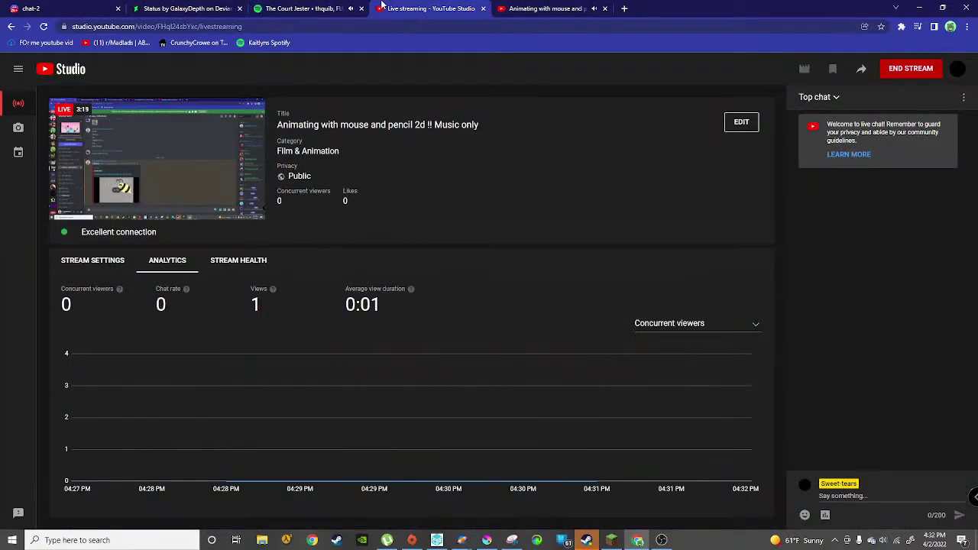
left_click(168, 8)
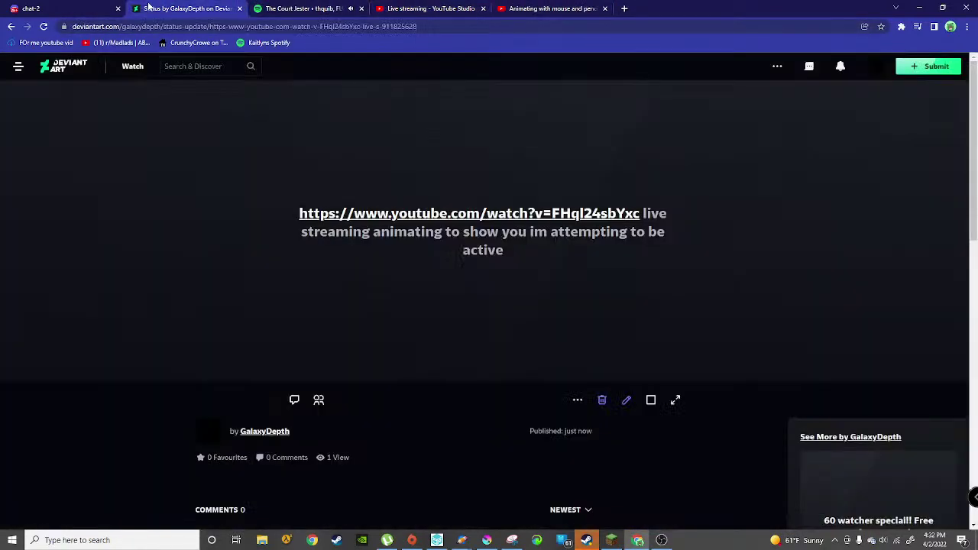
Step: Send "Hello!!" in the live chat of the YouTube livestream page
left_click(516, 8)
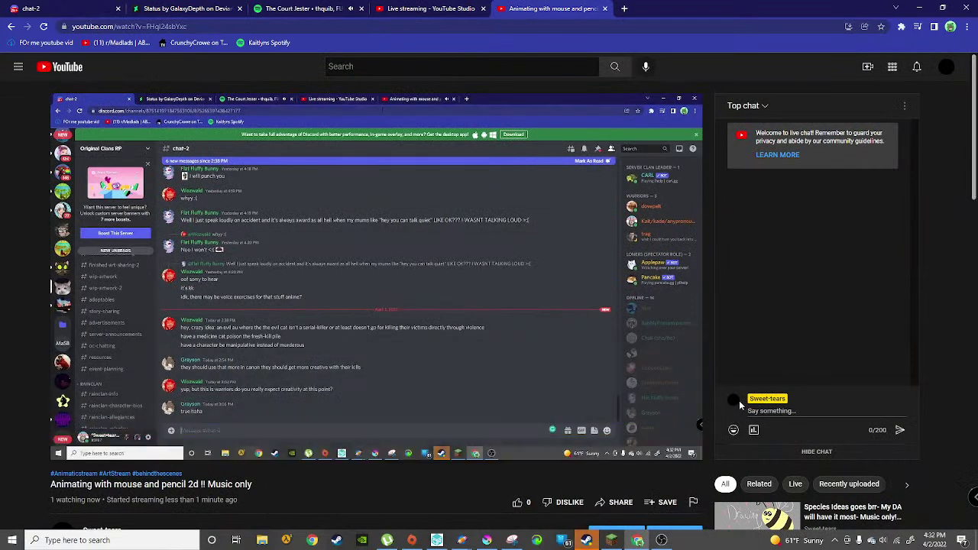
left_click(810, 411)
type("Hello!")
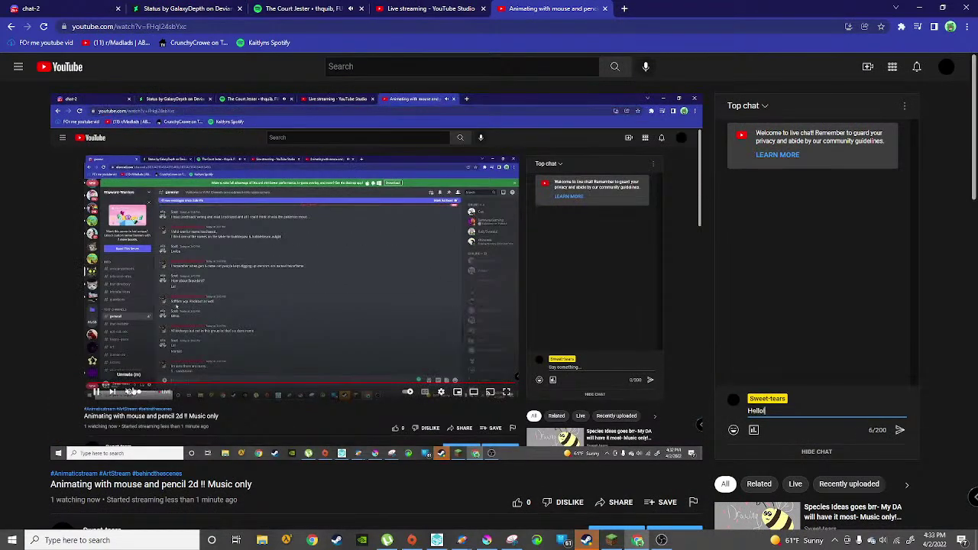
key("Return")
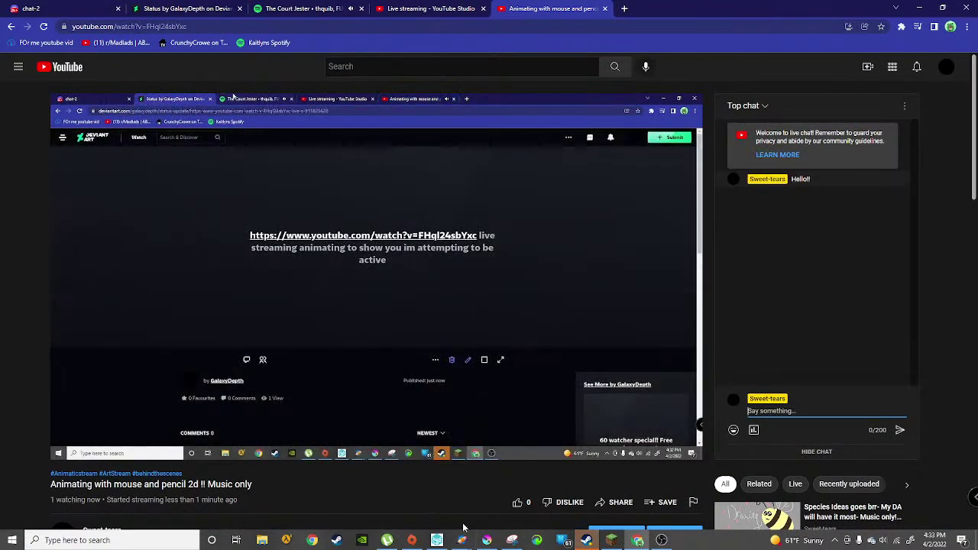
Step: Switch to the Pencil2D project with the black tree and go to frame 11 of the Bitmap Layer
mouse_move(462, 540)
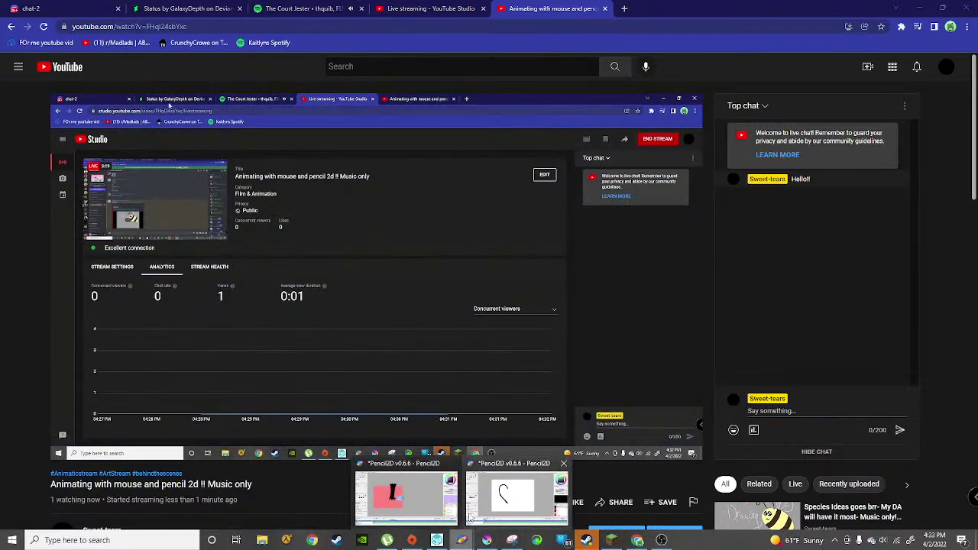
left_click(426, 508)
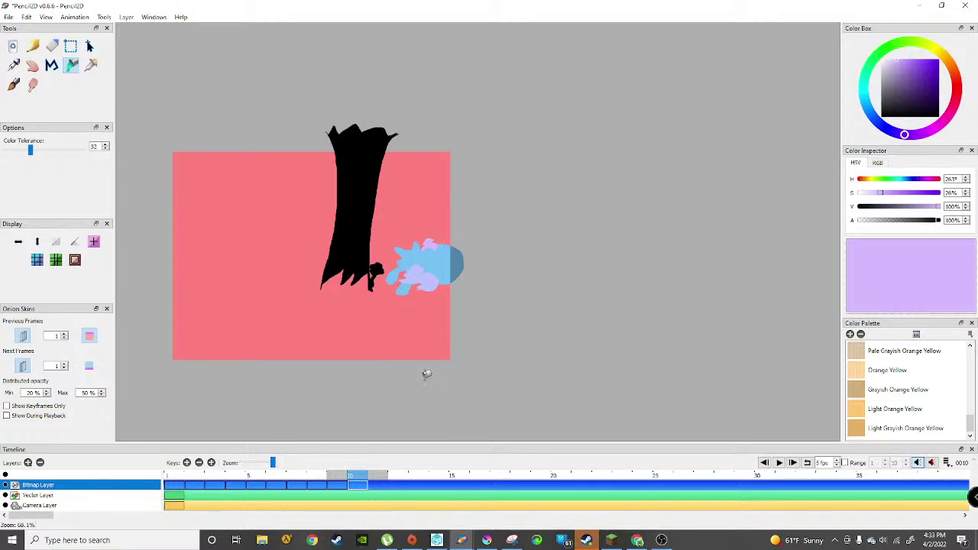
scroll(427, 373, "down", 5)
scroll(427, 374, "up", 5)
key("Right")
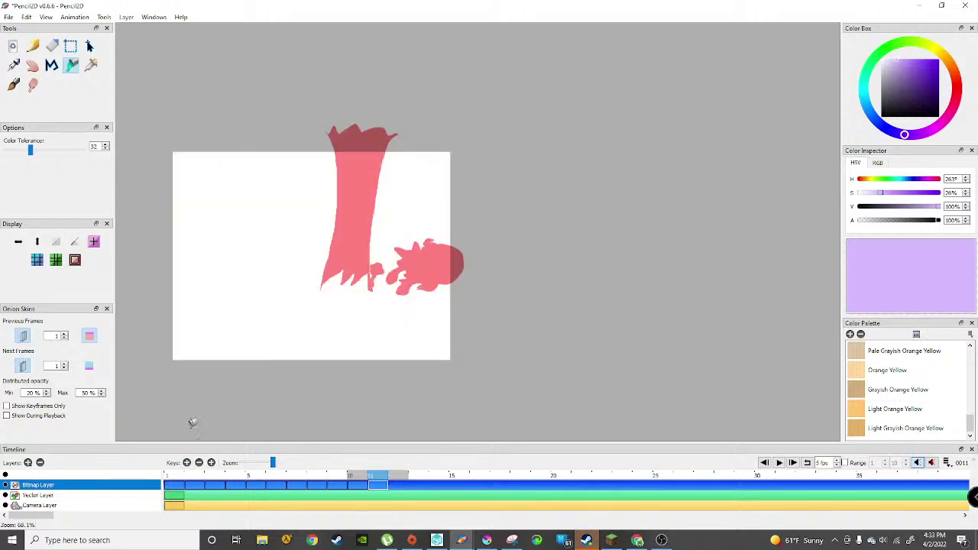
Step: Activate the Pen tool and set the drawing colour to black
left_click(13, 88)
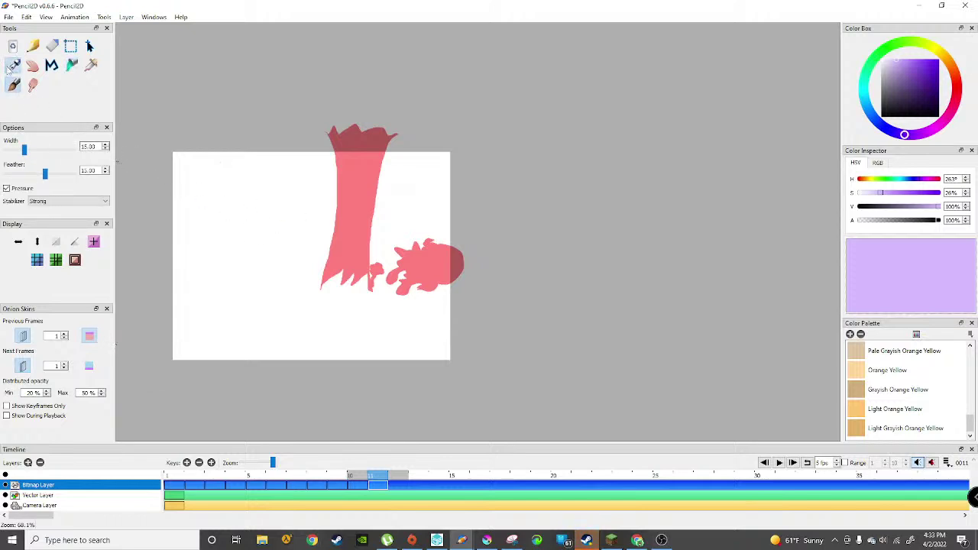
left_click(13, 65)
left_click_drag(219, 200, 262, 255)
key("ctrl+z")
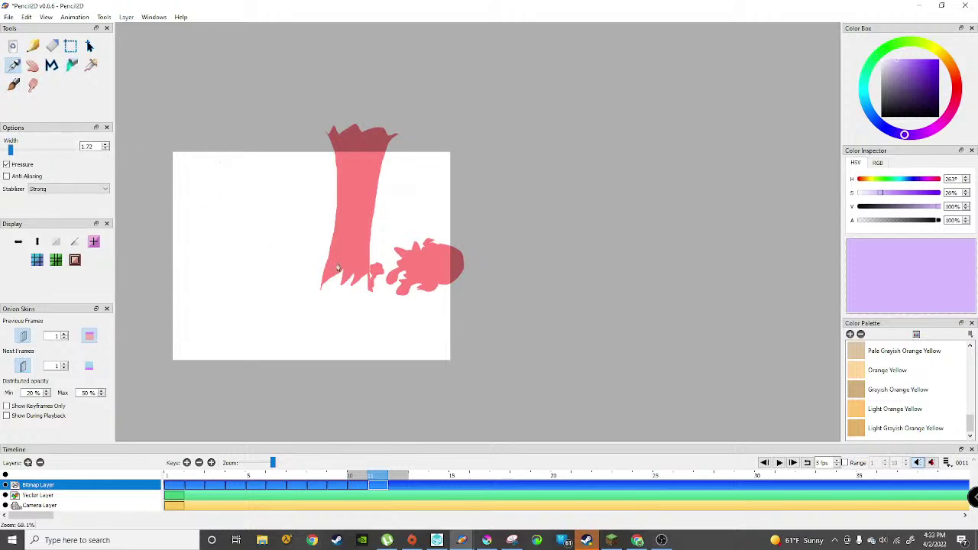
left_click_drag(936, 106, 879, 119)
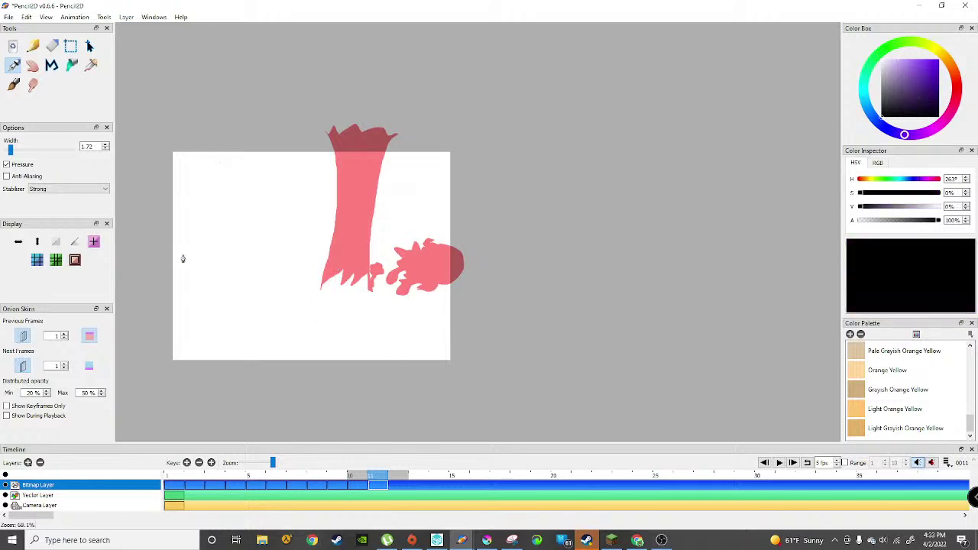
Step: Outline a larger tree trunk on frame 11, with curved sides extending past the canvas and a closed top, beside the onion-skinned tree
scroll(346, 191, "up", 2)
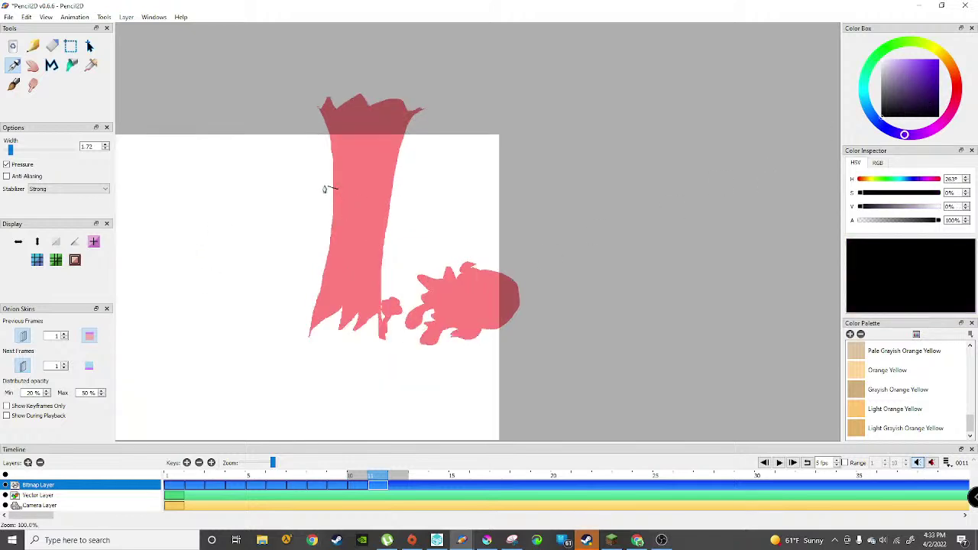
key("ctrl+z")
mouse_move(261, 204)
left_mouse_down()
mouse_move(253, 326)
mouse_move(203, 521)
left_mouse_up()
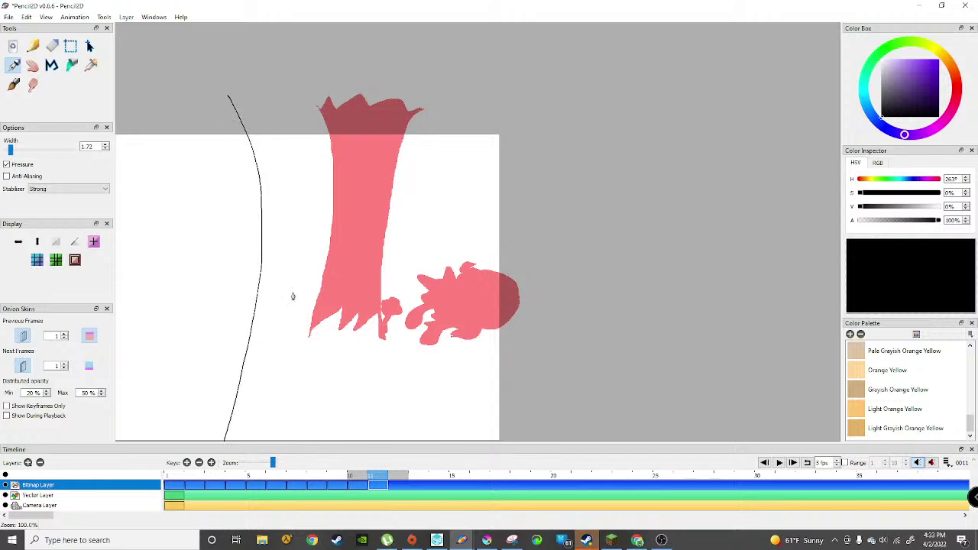
scroll(303, 267, "down", 4)
scroll(304, 267, "up", 2)
mouse_move(338, 157)
left_mouse_down()
mouse_move(306, 323)
mouse_move(335, 419)
mouse_move(228, 432)
left_mouse_up()
scroll(289, 80, "up", 4)
mouse_move(197, 223)
left_mouse_down()
mouse_move(317, 216)
mouse_move(363, 227)
left_mouse_up()
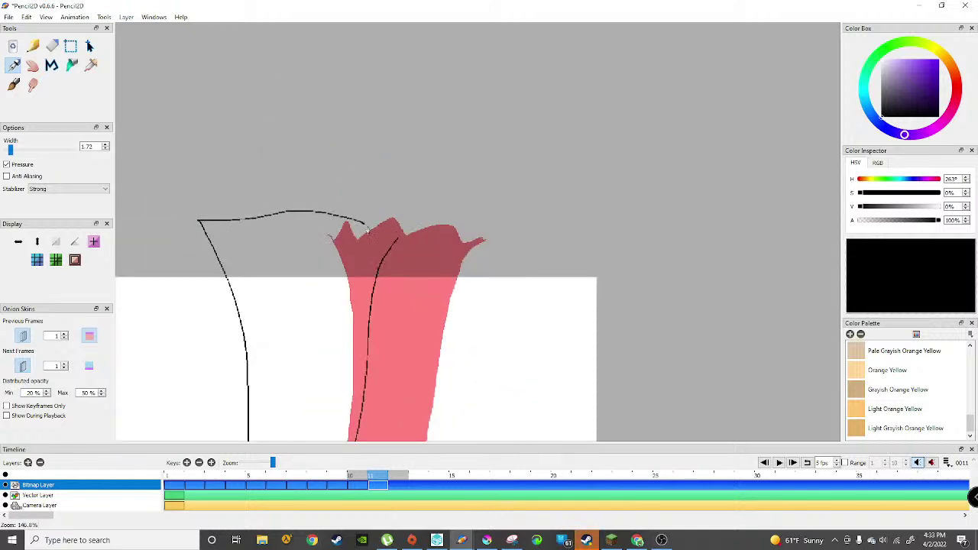
Step: Fill the new tree trunk outline with black
key("k")
left_click(326, 345)
scroll(328, 247, "down", 10)
scroll(323, 192, "down", 2)
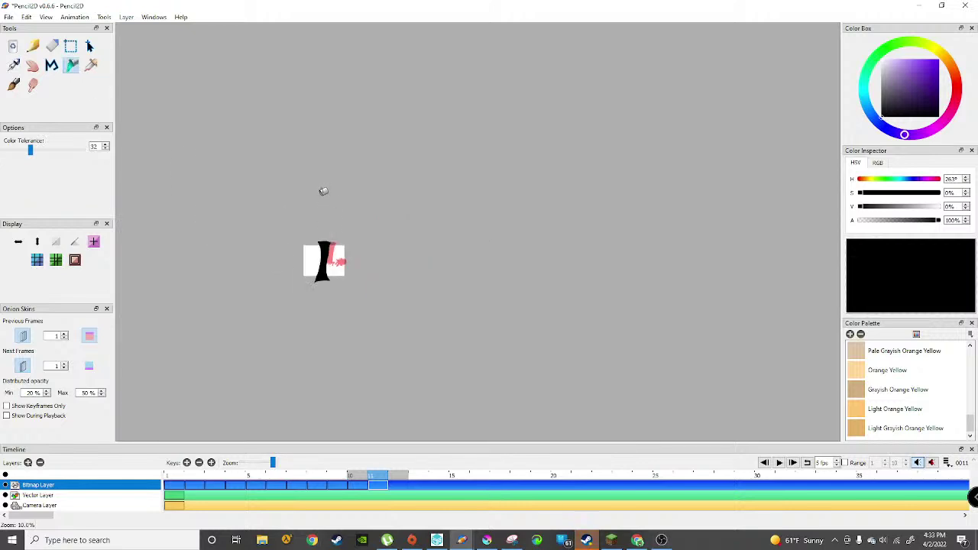
Step: Draw a small flower with rounded petals and a curved stem beside the base of the trunk using the Pen tool
left_click(13, 65)
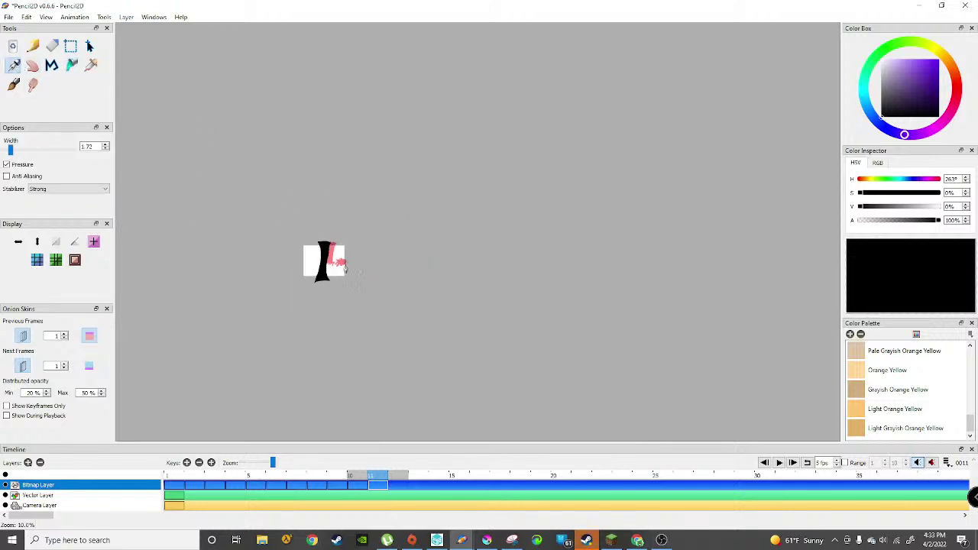
scroll(334, 262, "up", 12)
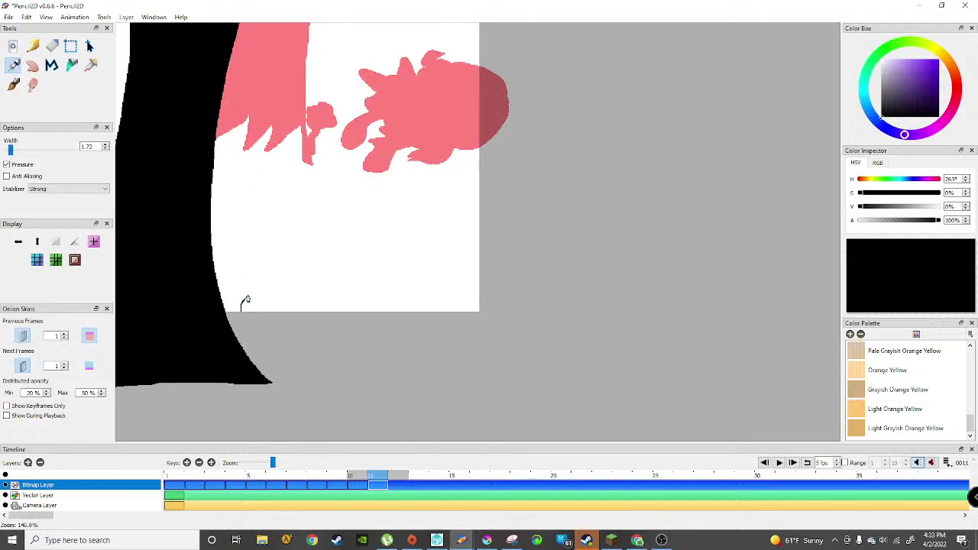
mouse_move(237, 280)
left_mouse_down()
mouse_move(234, 314)
mouse_move(227, 242)
mouse_move(211, 268)
mouse_move(242, 270)
mouse_move(211, 275)
mouse_move(220, 310)
mouse_move(250, 310)
mouse_move(247, 273)
mouse_move(272, 266)
mouse_move(279, 243)
mouse_move(238, 226)
mouse_move(190, 229)
mouse_move(182, 261)
mouse_move(210, 267)
mouse_move(196, 278)
mouse_move(198, 298)
mouse_move(219, 309)
left_mouse_up()
scroll(239, 283, "down", 3)
scroll(239, 272, "up", 8)
scroll(256, 273, "down", 10)
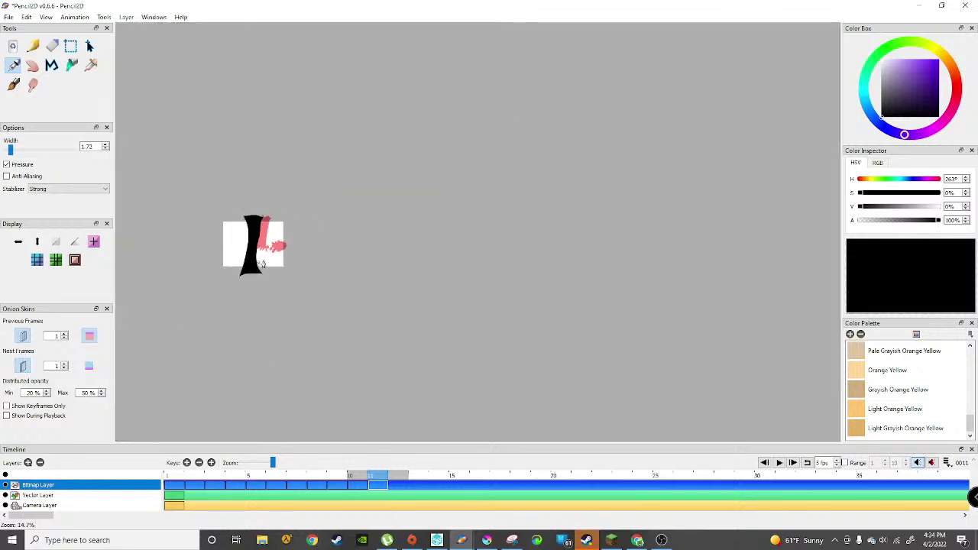
scroll(262, 269, "up", 6)
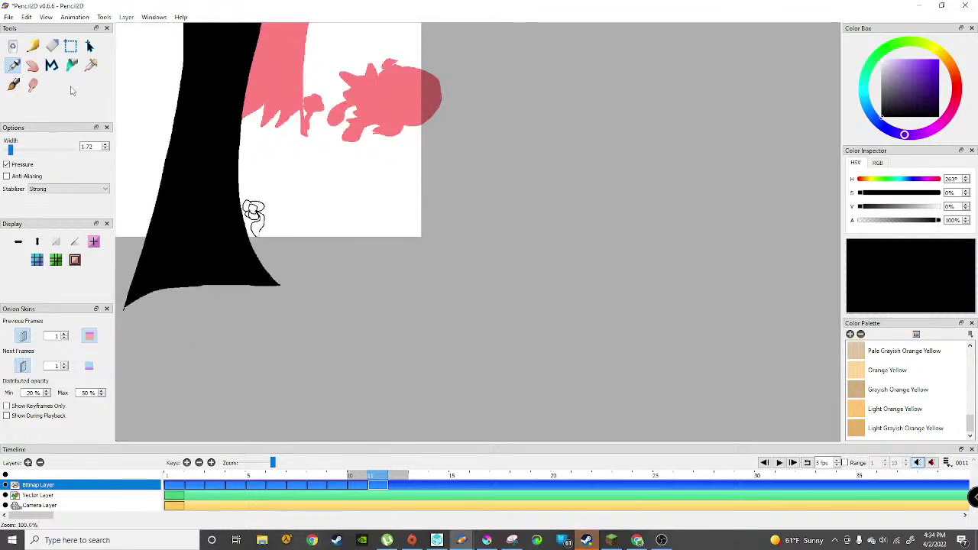
Step: Fill the small flower's centre and petals with black
left_click(71, 65)
scroll(235, 181, "up", 3)
scroll(234, 180, "up", 5)
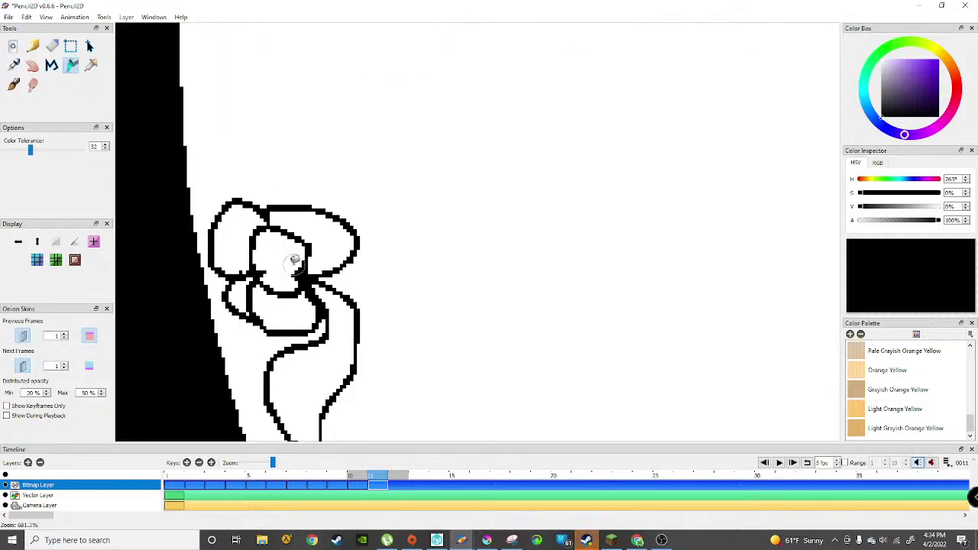
left_click(294, 256)
left_click(324, 232)
left_click(233, 249)
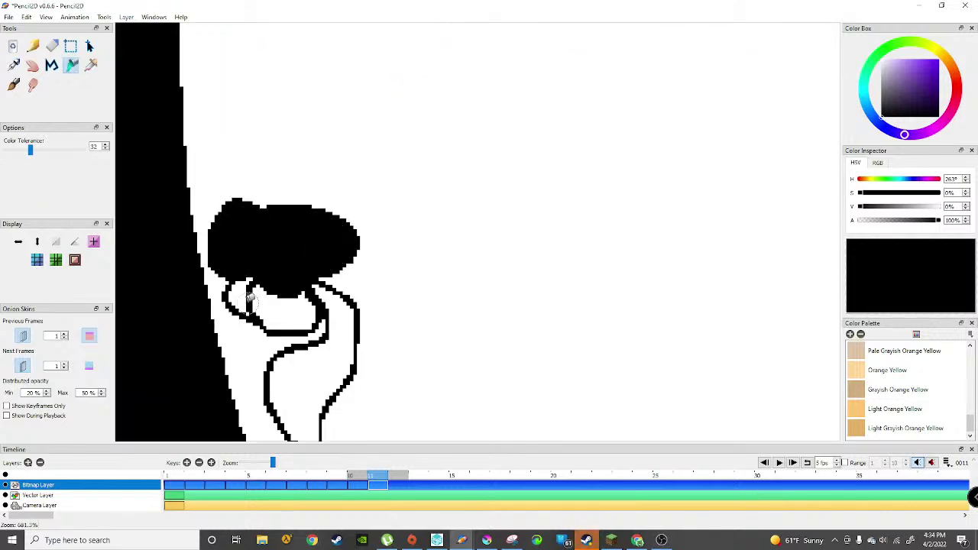
left_click(234, 295)
left_click(275, 300)
Step: Try to fill the flower's stem, undo the fill, and close the gap at the base of the stem outline
left_click(340, 310)
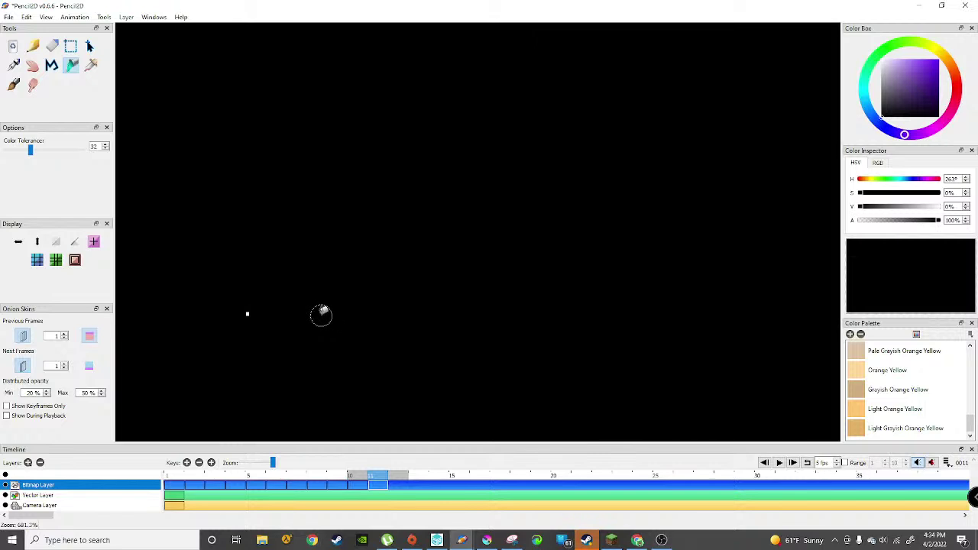
key("ctrl+z")
scroll(255, 262, "down", 6)
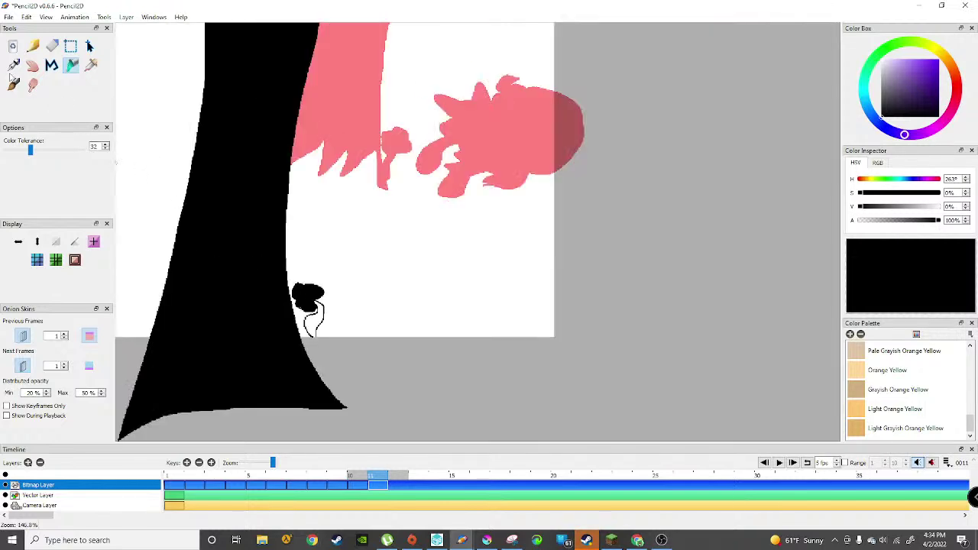
key("p")
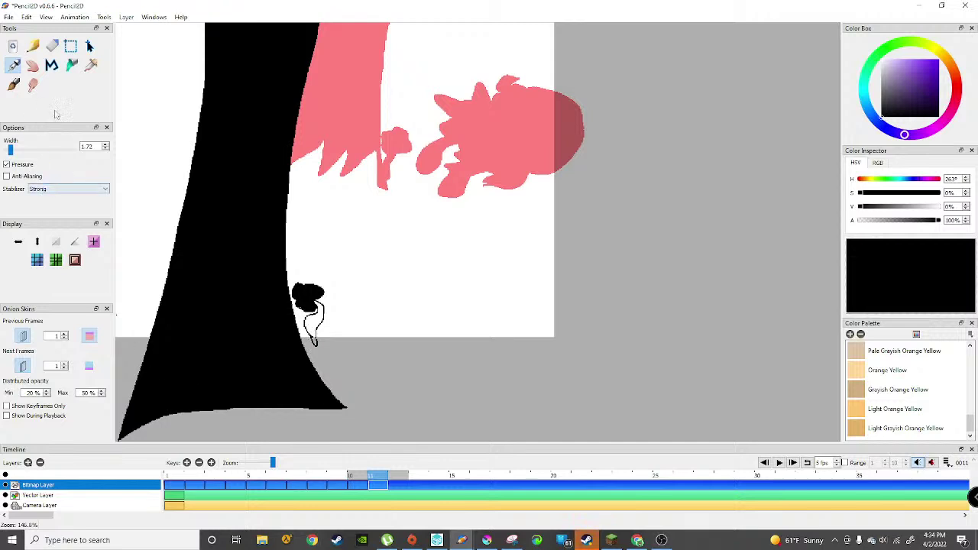
Step: Fill the small flower's stem and its leftover white pixels with black using the Bucket tool
left_click(71, 67)
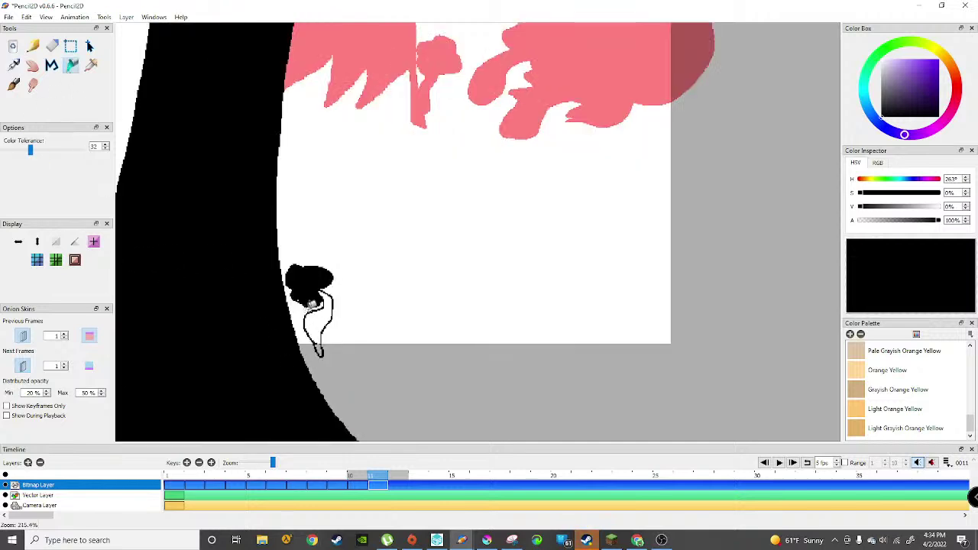
scroll(306, 306, "up", 3)
scroll(280, 280, "up", 4)
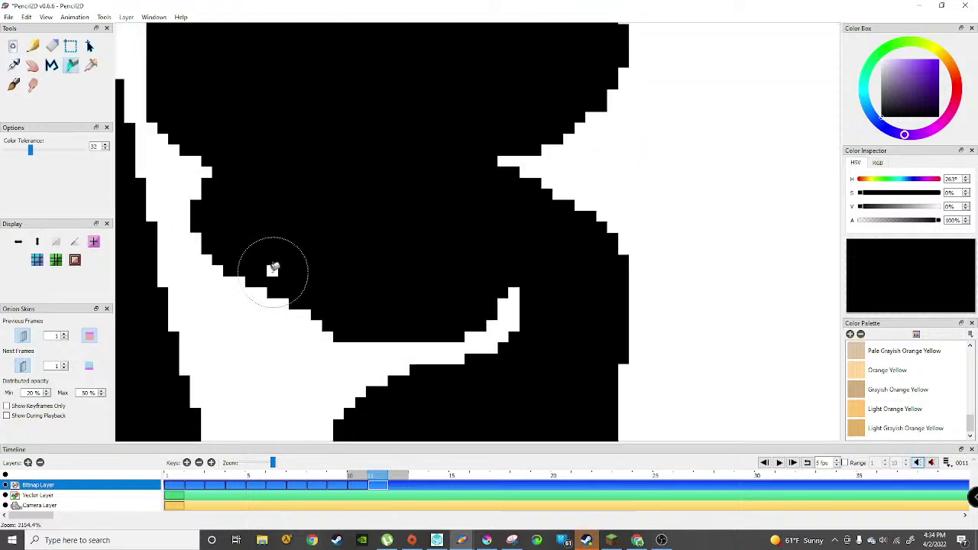
scroll(283, 272, "down", 10)
scroll(261, 259, "down", 2)
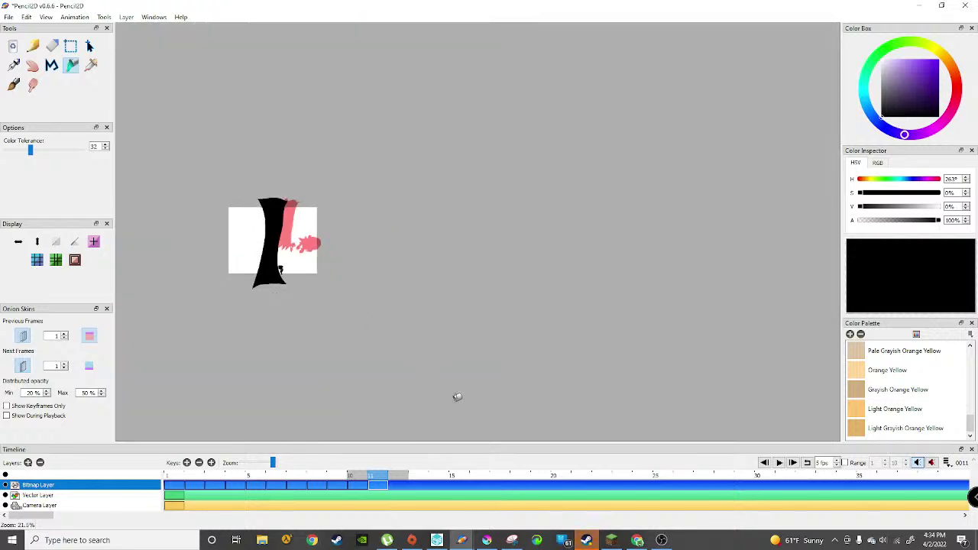
Step: Sample the light blue of the animal on frame 10, and return to frame 11 with the Pen tool
left_click(32, 47)
left_click(14, 66)
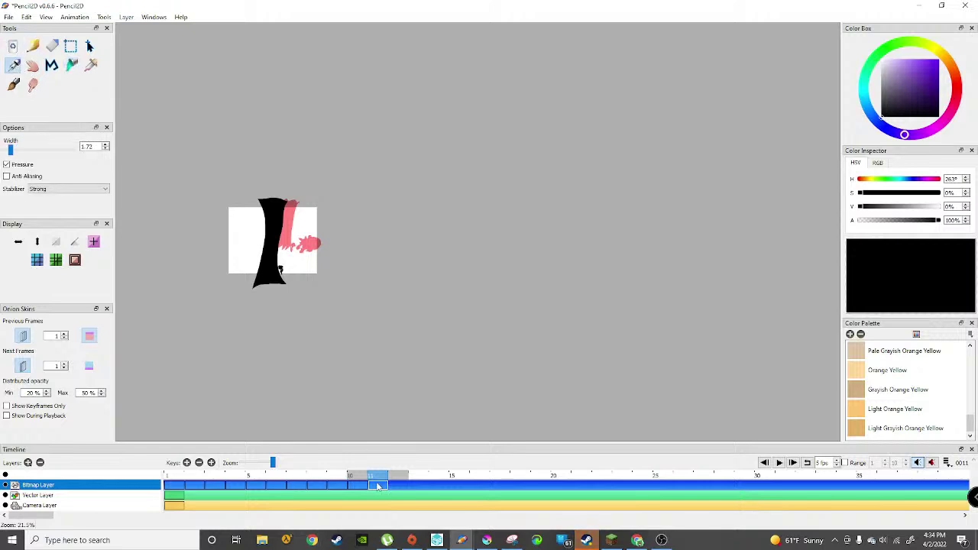
key("comma")
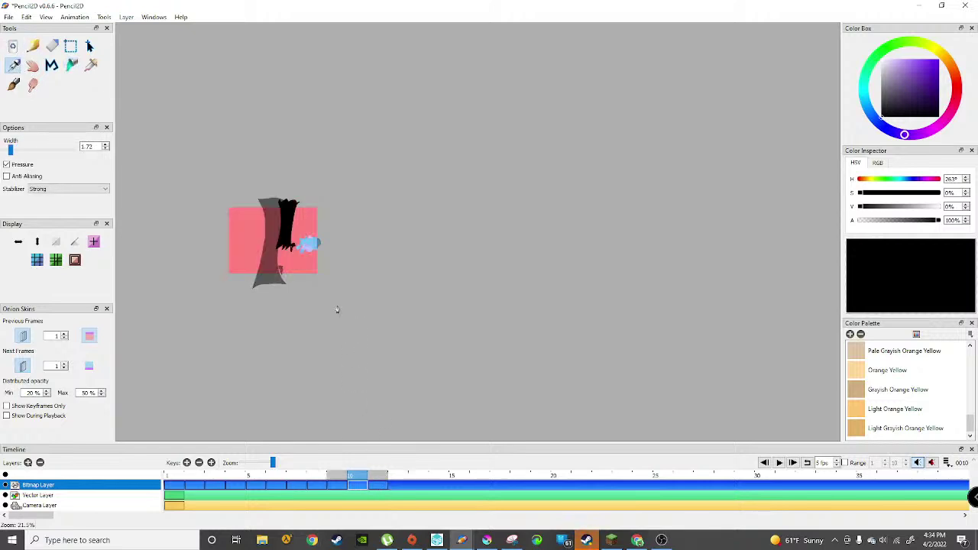
scroll(309, 244, "up", 3)
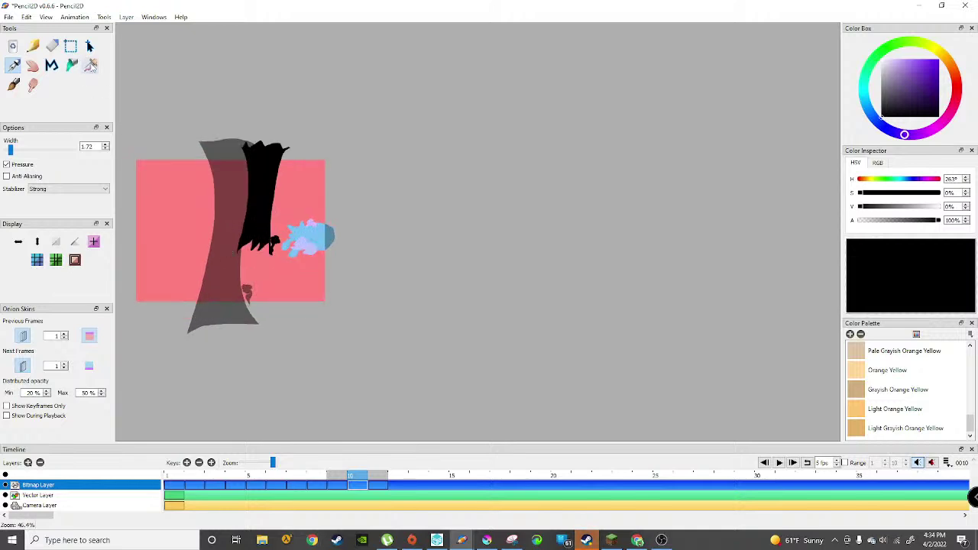
key("i")
left_click(320, 232)
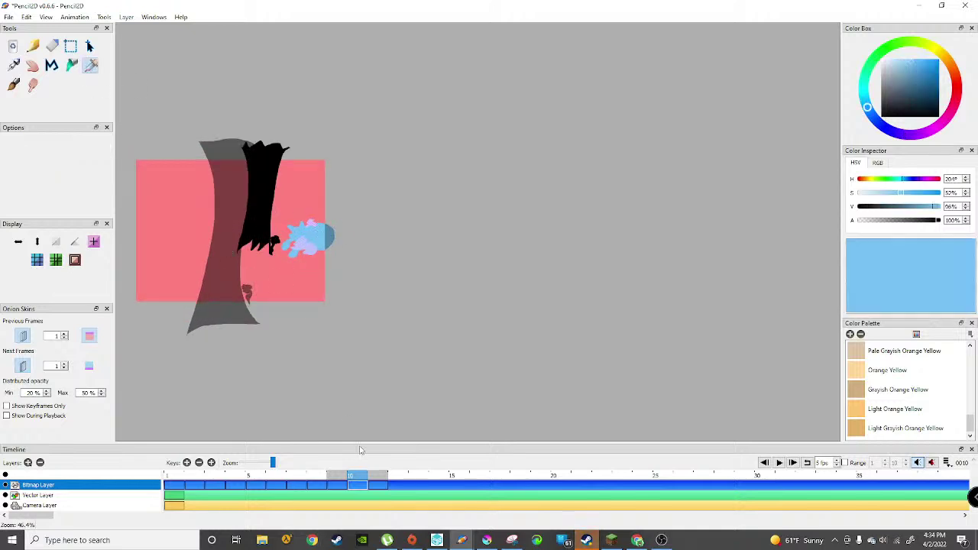
left_click(14, 66)
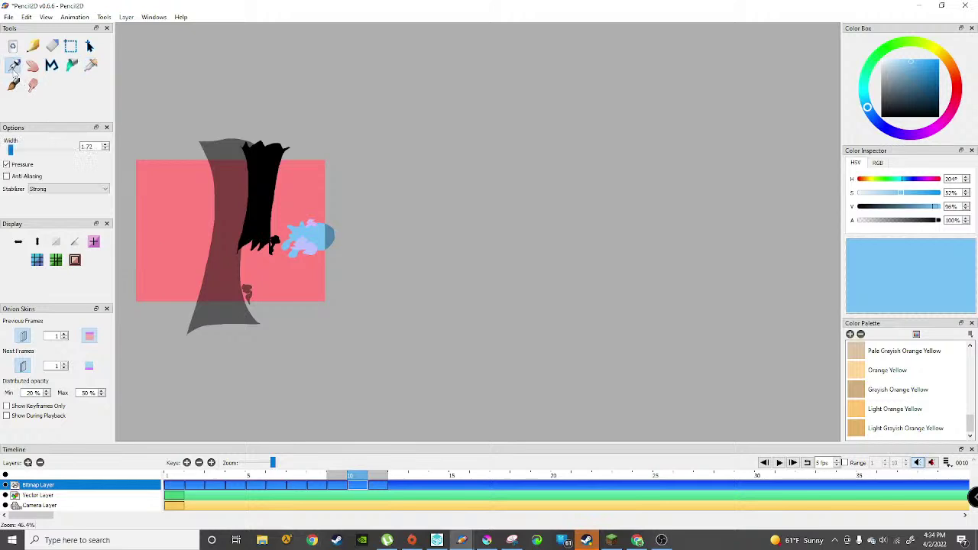
left_click(378, 478)
scroll(289, 286, "up", 5)
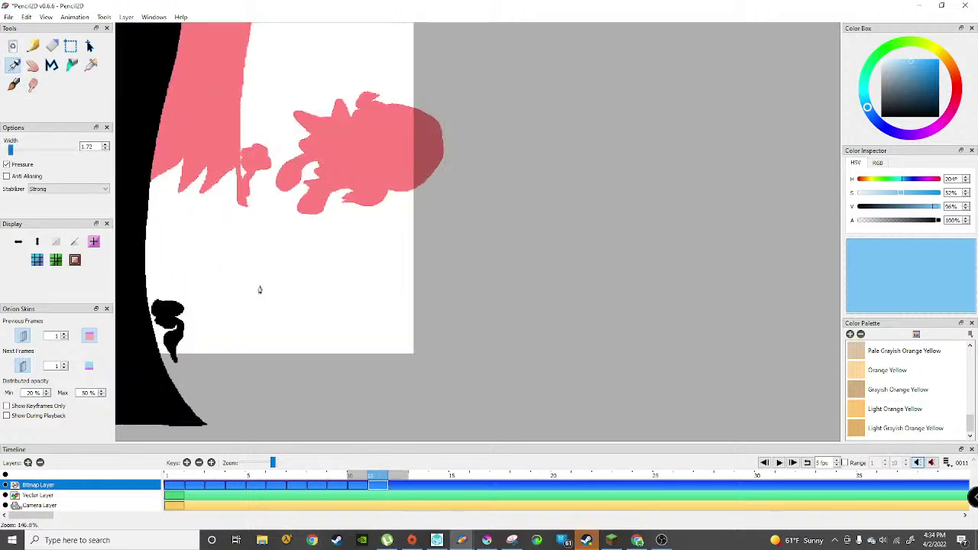
mouse_move(268, 238)
left_mouse_down()
mouse_move(244, 229)
mouse_move(239, 279)
left_mouse_up()
key("ctrl+z")
mouse_move(262, 218)
left_mouse_down()
mouse_move(229, 251)
mouse_move(286, 298)
mouse_move(295, 260)
left_mouse_up()
key("ctrl+z")
mouse_move(270, 189)
left_mouse_down()
mouse_move(260, 251)
mouse_move(284, 201)
left_mouse_up()
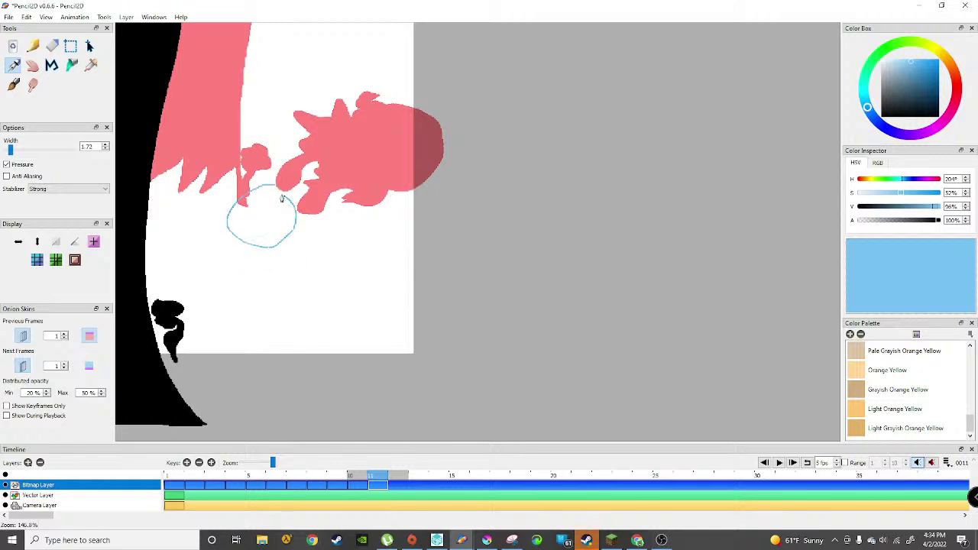
key("ctrl+z")
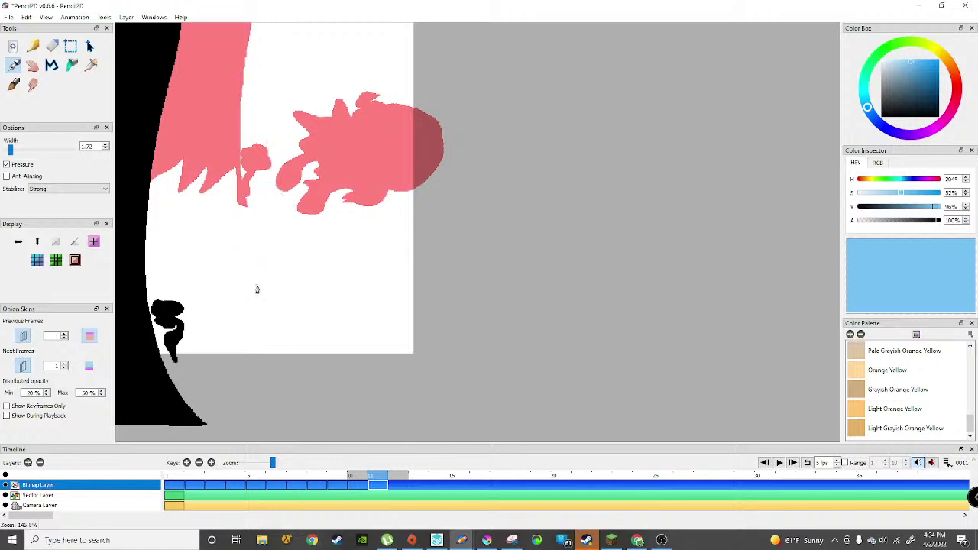
scroll(257, 288, "up", 2)
mouse_move(203, 311)
left_mouse_down()
mouse_move(199, 328)
mouse_move(218, 334)
left_mouse_up()
key("ctrl+z")
Step: Draw the light blue outline of the animal's head with pointed ears and jagged neck fur beside the flower
mouse_move(208, 255)
left_mouse_down()
mouse_move(214, 287)
mouse_move(277, 286)
mouse_move(278, 255)
mouse_move(263, 236)
mouse_move(239, 231)
mouse_move(237, 244)
mouse_move(296, 256)
mouse_move(341, 300)
mouse_move(303, 291)
mouse_move(299, 369)
mouse_move(239, 433)
mouse_move(215, 401)
mouse_move(182, 310)
left_mouse_up()
scroll(280, 269, "up", 5)
mouse_move(246, 189)
left_mouse_down()
mouse_move(334, 232)
mouse_move(378, 234)
mouse_move(328, 272)
left_mouse_up()
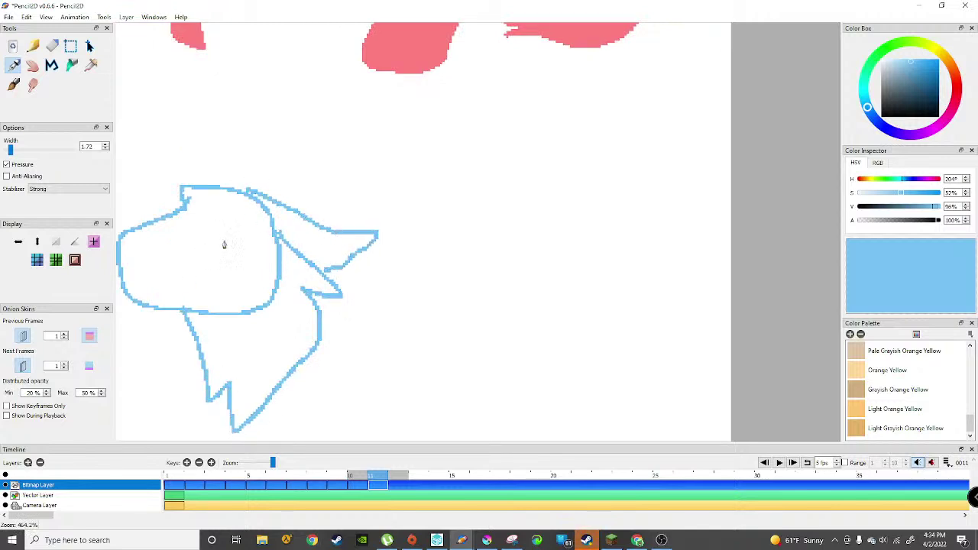
Step: Draw the animal's slanted eye and add small marks under the eye and below the jaw
scroll(199, 233, "up", 2)
mouse_move(195, 227)
left_mouse_down()
mouse_move(282, 267)
mouse_move(242, 291)
mouse_move(201, 282)
mouse_move(189, 260)
mouse_move(209, 218)
left_mouse_up()
scroll(212, 217, "down", 10)
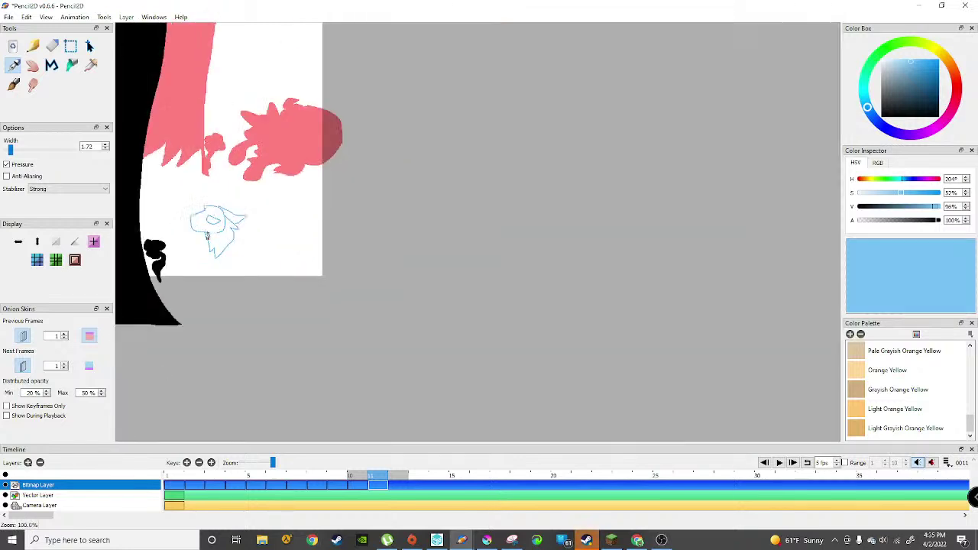
scroll(223, 227, "up", 10)
left_click_drag(206, 211, 218, 198)
left_click_drag(207, 262, 194, 270)
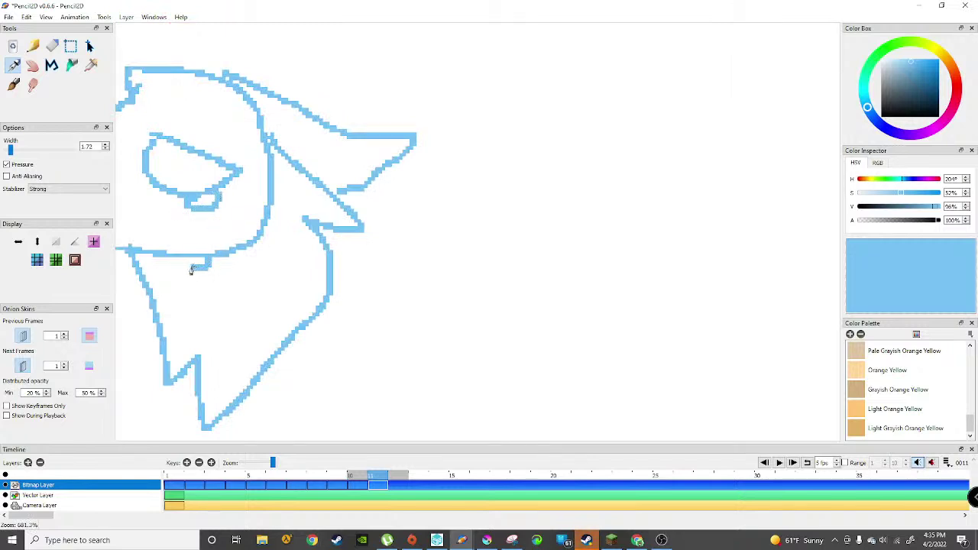
Step: Fill the animal's head, ears and neck with light blue, leaving the eye white
left_click(71, 65)
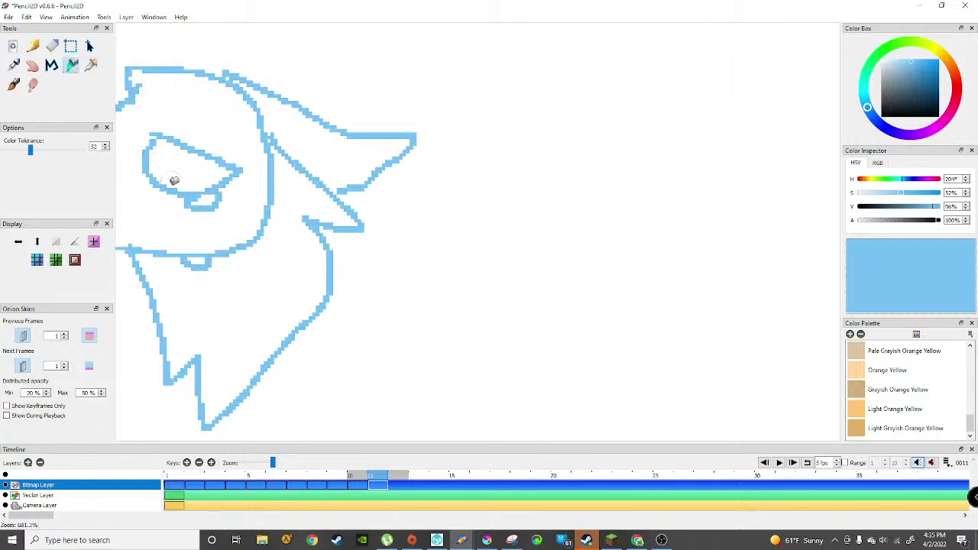
left_click(142, 192)
scroll(192, 198, "down", 3)
left_click(213, 233)
scroll(214, 206, "down", 4)
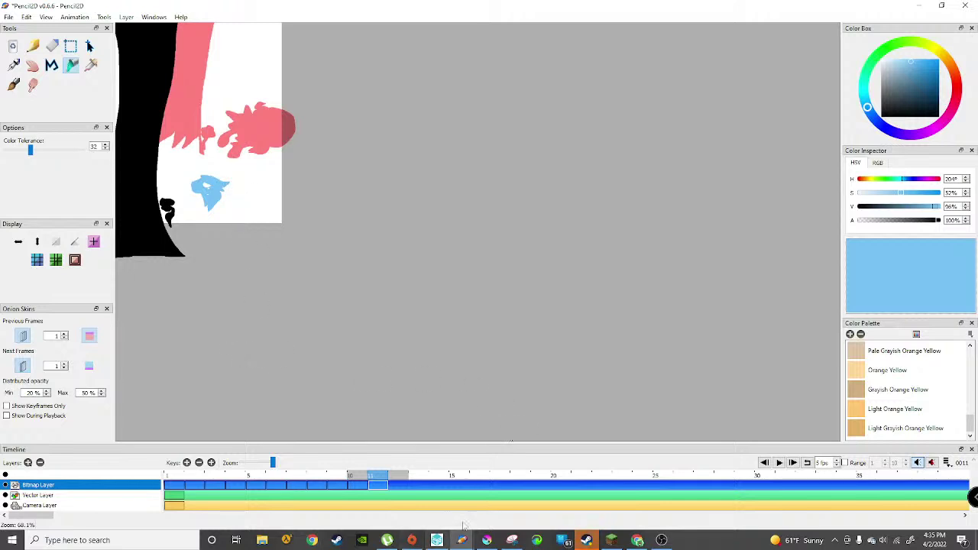
Step: Switch to the browser to check the DeviantArt profile and Spotify's Liked Songs, and return to the Pencil2D drawing
left_click_drag(616, 544, 482, 544)
left_click(488, 541)
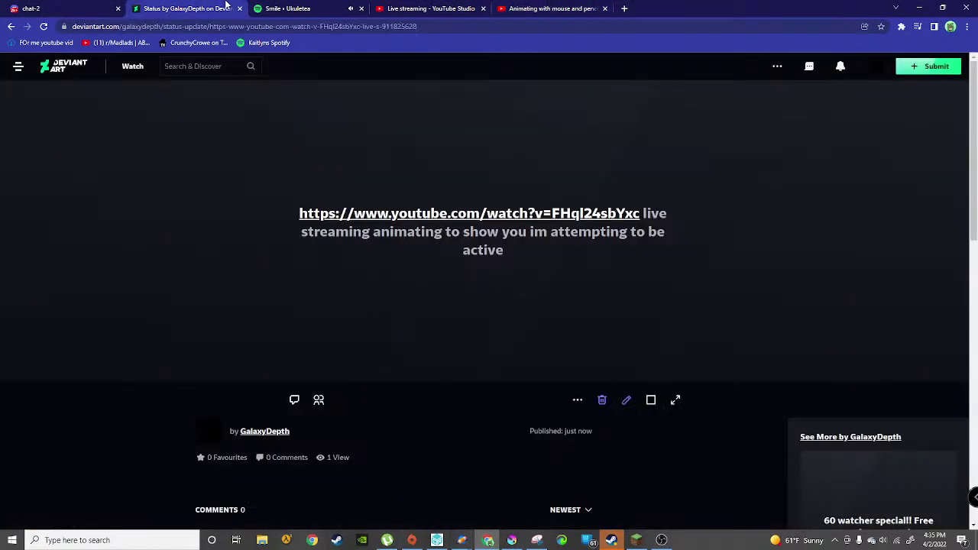
left_click(217, 9)
left_click(208, 433)
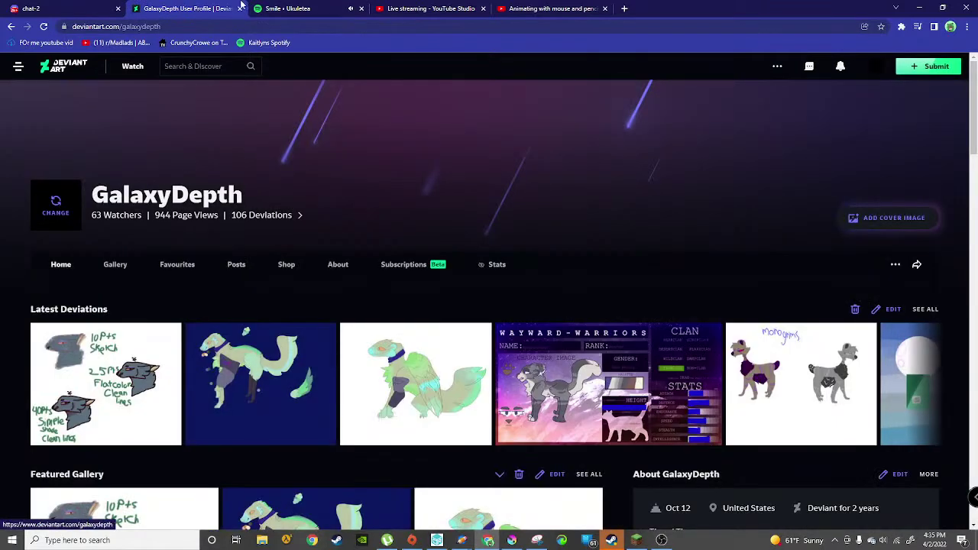
left_click(287, 9)
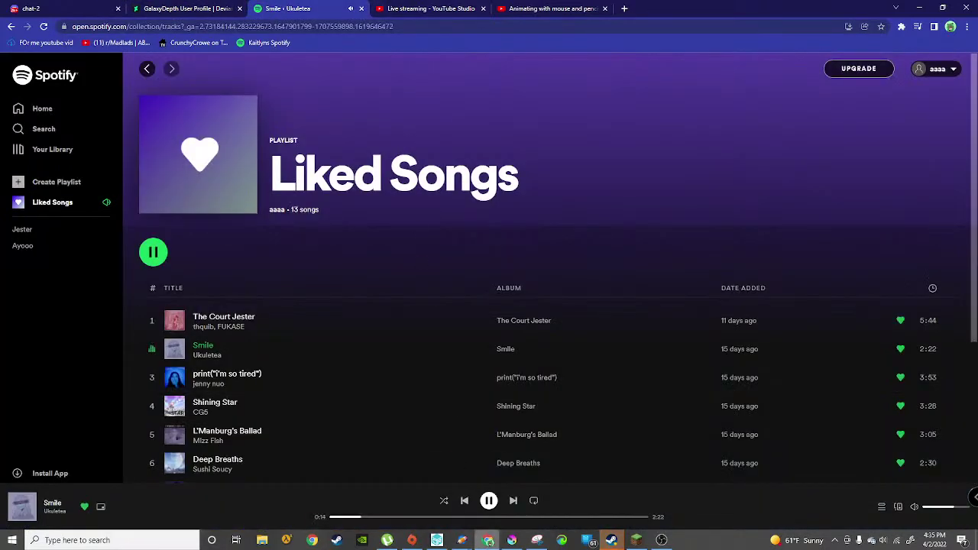
mouse_move(461, 540)
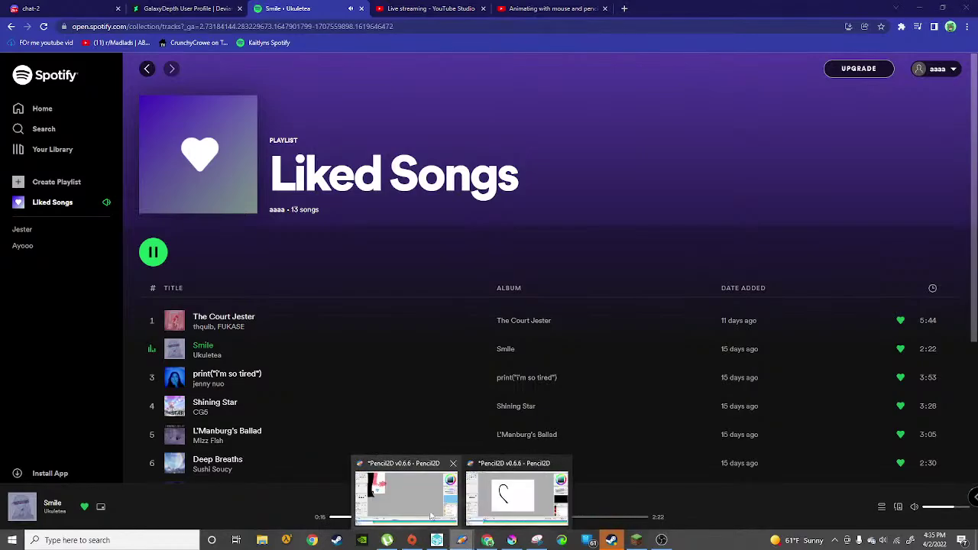
left_click(417, 486)
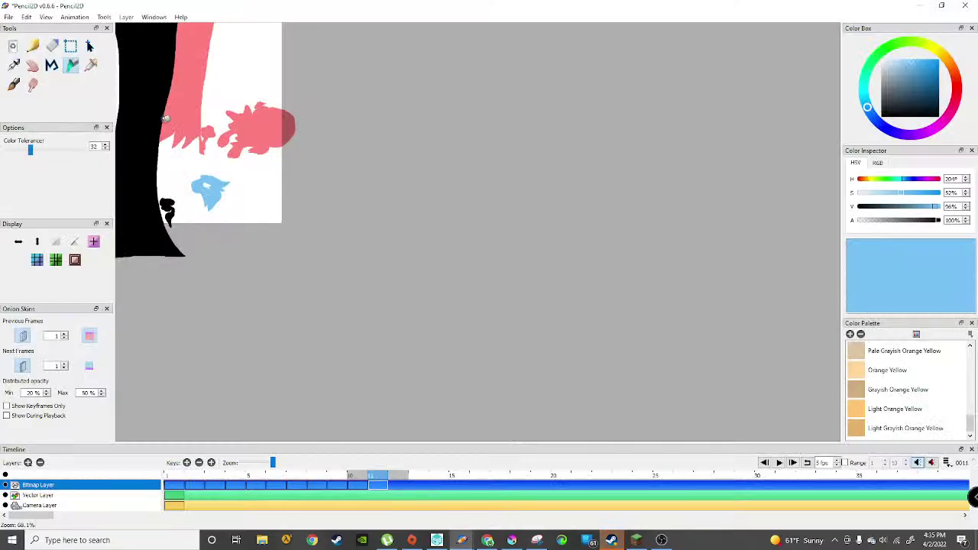
Step: Draw the animal's back with the Pen tool as one curve from the neck to the canvas's lower edge, undoing the trial strokes
left_click(13, 65)
scroll(223, 208, "up", 4)
scroll(222, 208, "up", 4)
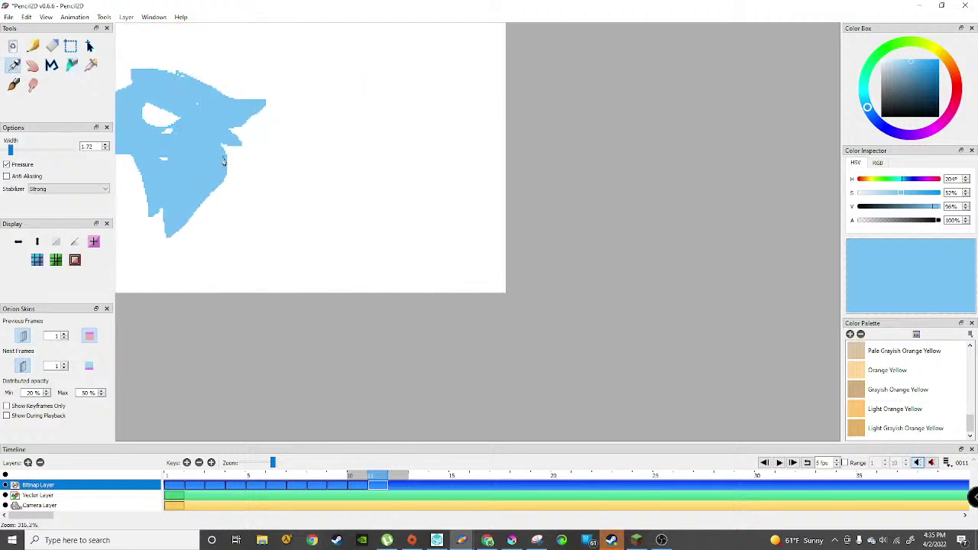
mouse_move(237, 149)
left_mouse_down()
mouse_move(373, 145)
mouse_move(442, 215)
left_mouse_up()
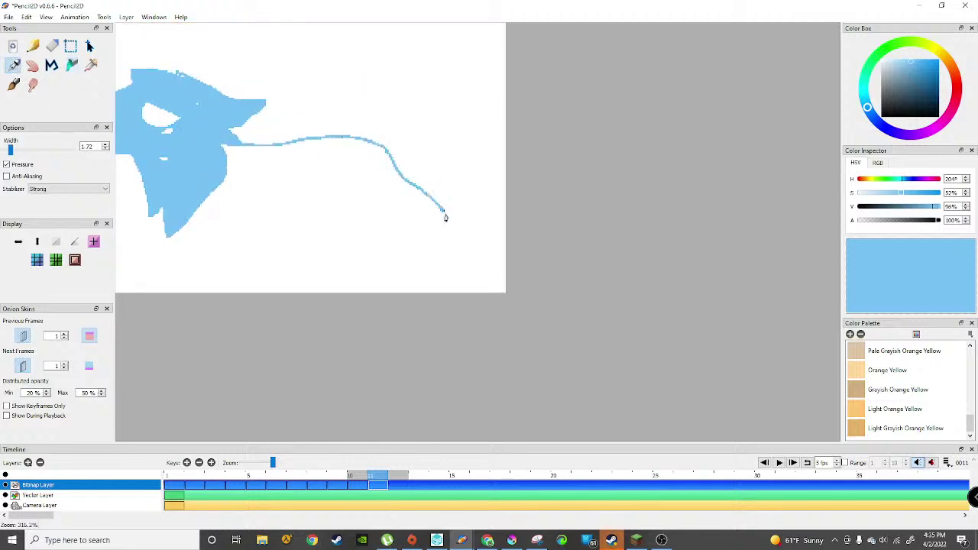
key("ctrl+z")
left_click_drag(235, 134, 254, 136)
mouse_move(277, 131)
left_mouse_down()
mouse_move(313, 133)
mouse_move(394, 176)
left_mouse_up()
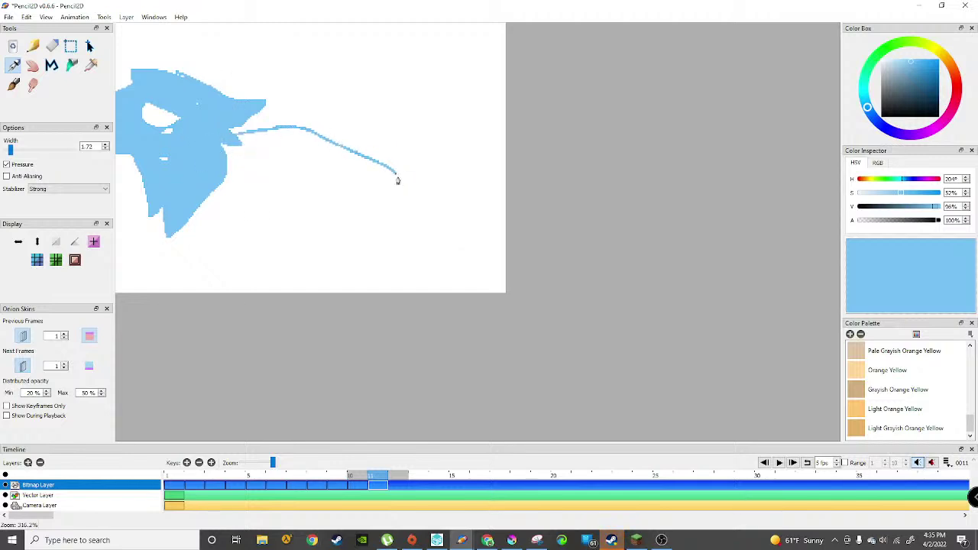
left_click_drag(363, 255, 319, 257)
key("ctrl+z")
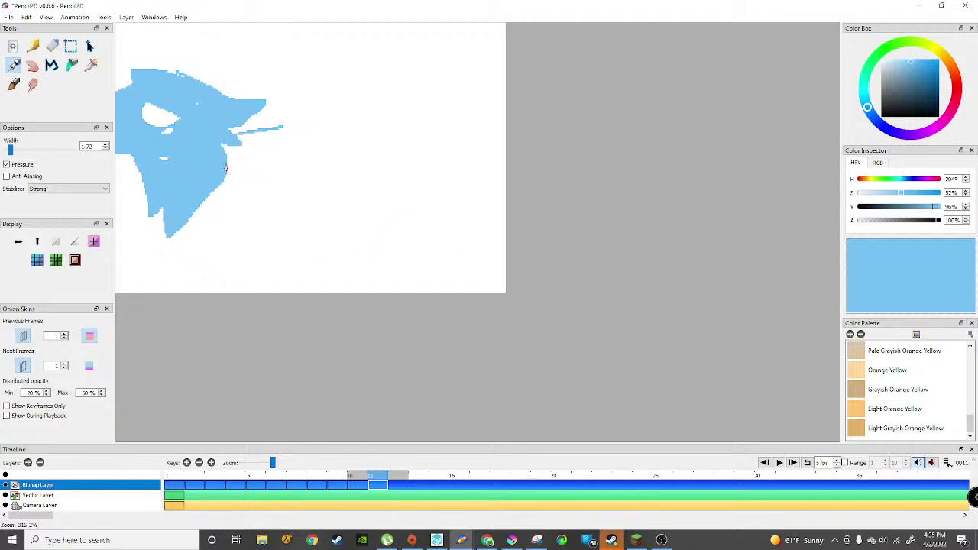
mouse_move(212, 177)
left_mouse_down()
mouse_move(253, 165)
mouse_move(367, 165)
mouse_move(442, 294)
left_mouse_up()
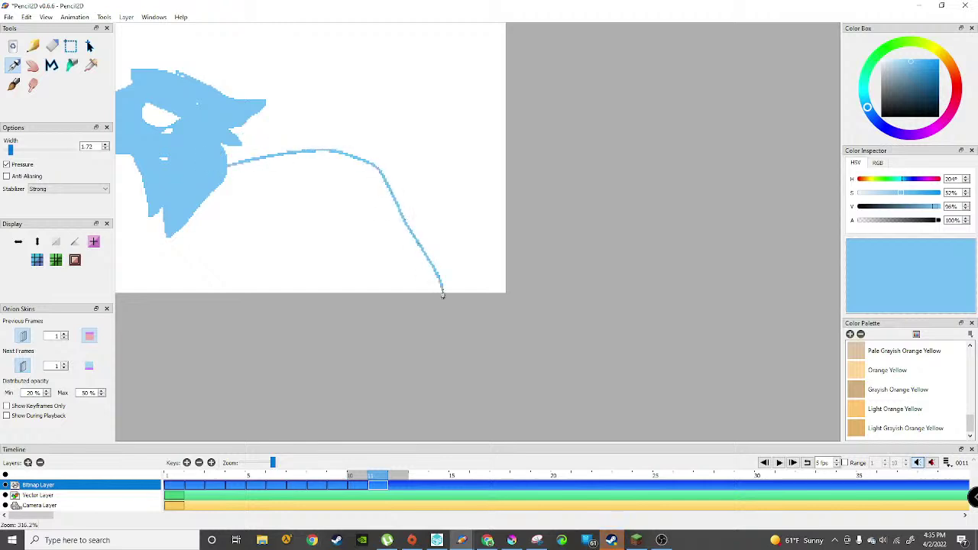
Step: Draw a narrow crescent inside the body to mark the animal's haunch, closing it just below the canvas edge
scroll(398, 236, "up", 4)
scroll(328, 201, "down", 6)
left_click_drag(315, 200, 306, 207)
left_click_drag(295, 242, 311, 268)
scroll(303, 219, "up", 3)
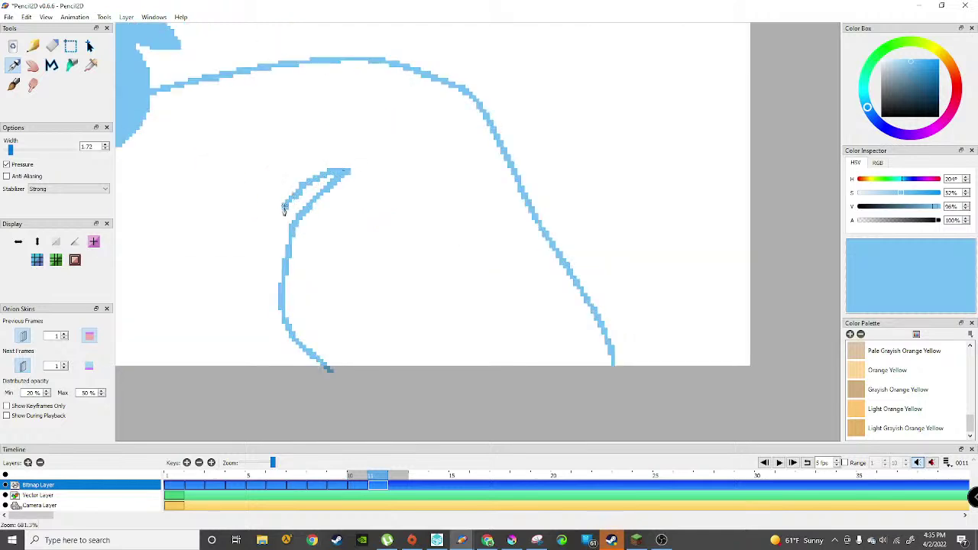
mouse_move(270, 250)
left_mouse_down()
mouse_move(262, 288)
mouse_move(288, 363)
left_mouse_up()
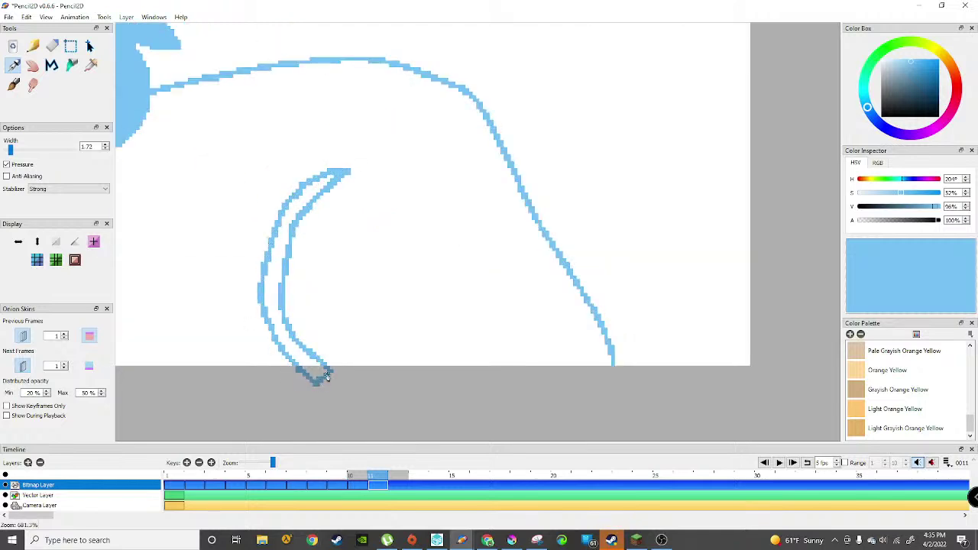
scroll(334, 328, "down", 7)
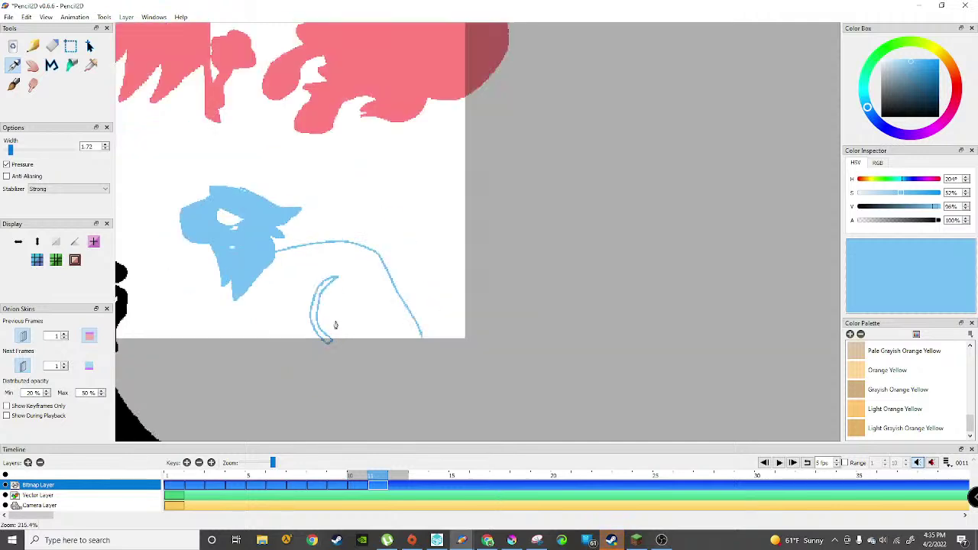
Step: Draw the gap between the front legs, and close the body outline with the chest, front paw and belly line
scroll(313, 298, "up", 4)
scroll(304, 267, "up", 3)
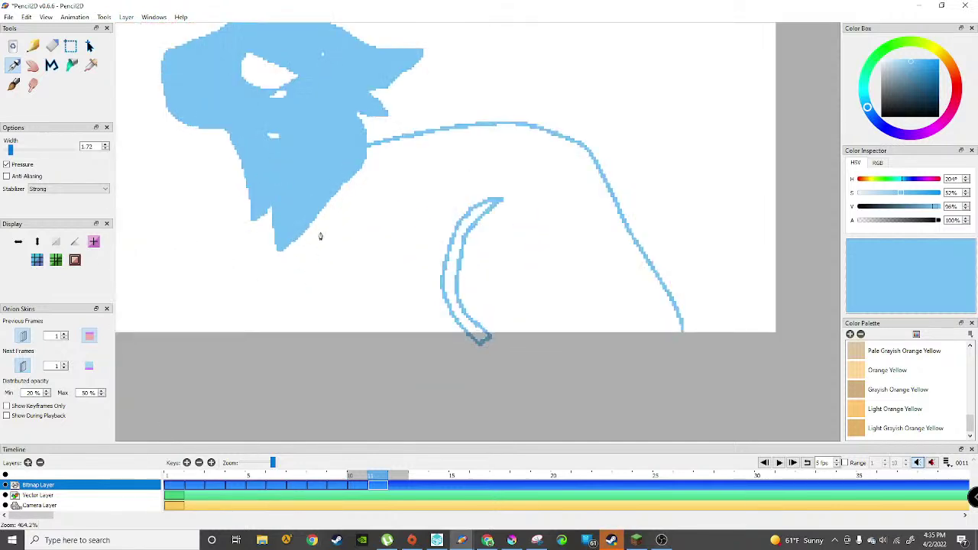
left_click_drag(281, 307, 294, 337)
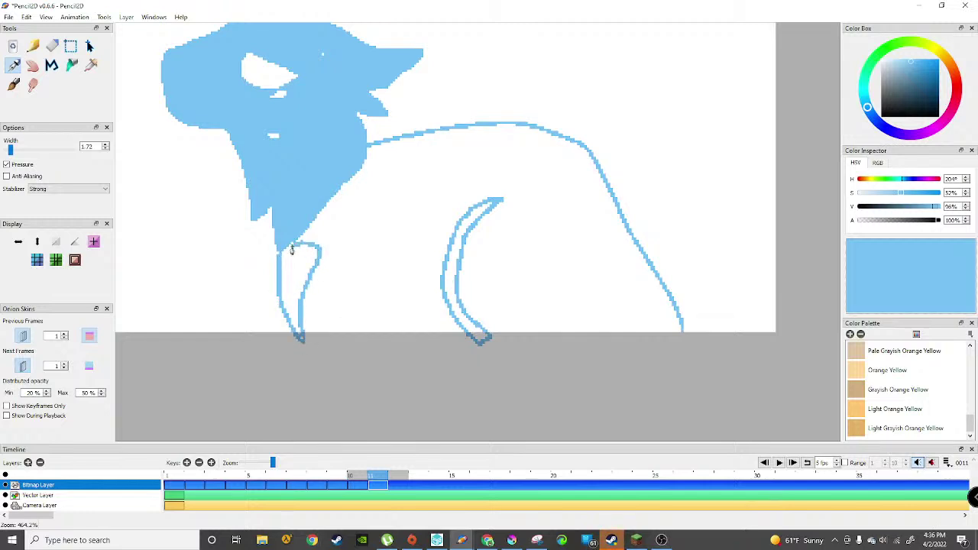
mouse_move(254, 236)
left_mouse_down()
mouse_move(255, 289)
mouse_move(238, 329)
mouse_move(261, 340)
mouse_move(559, 366)
mouse_move(631, 351)
left_mouse_up()
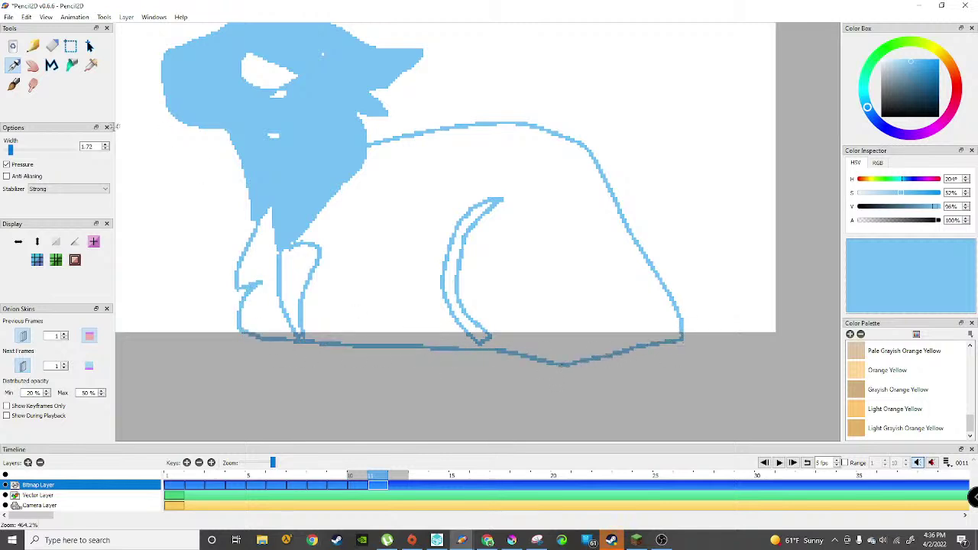
Step: Fill the animal's body and front legs with light blue, leaving the haunch crescent and leg gap white
left_click(72, 65)
left_click(421, 256)
scroll(313, 268, "up", 5)
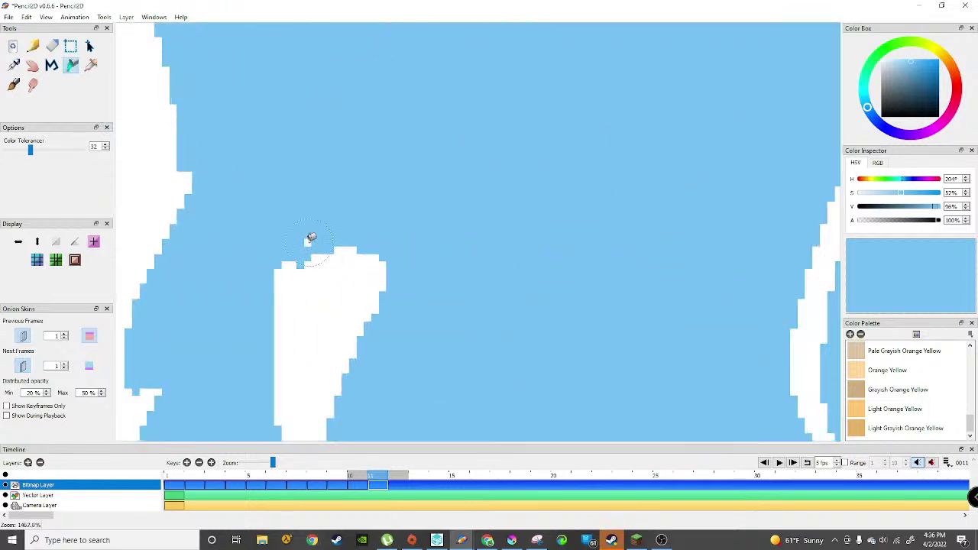
scroll(312, 237, "down", 10)
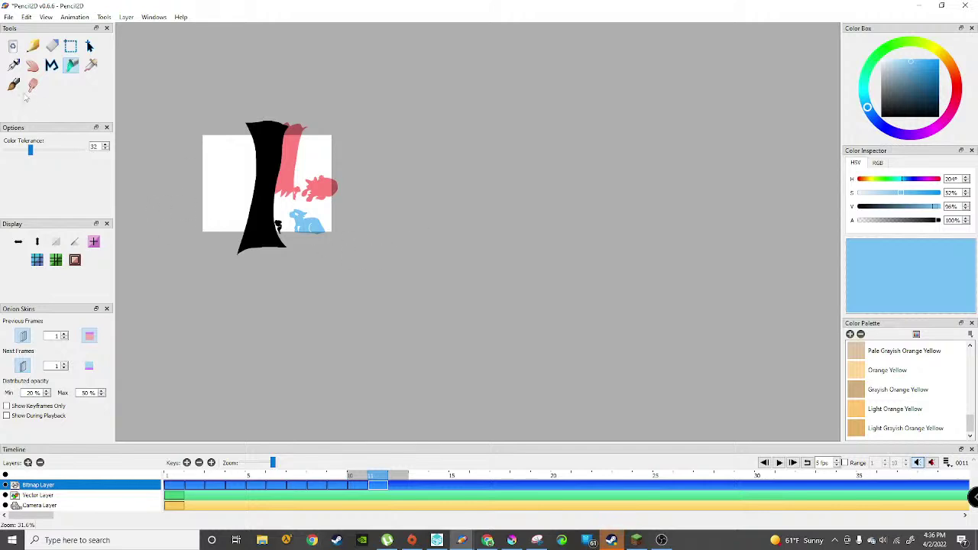
Step: Draw the animal's curled tail outline with the Pen tool, starting behind the haunch and rising past the canvas's right edge
left_click(14, 65)
scroll(322, 220, "up", 6)
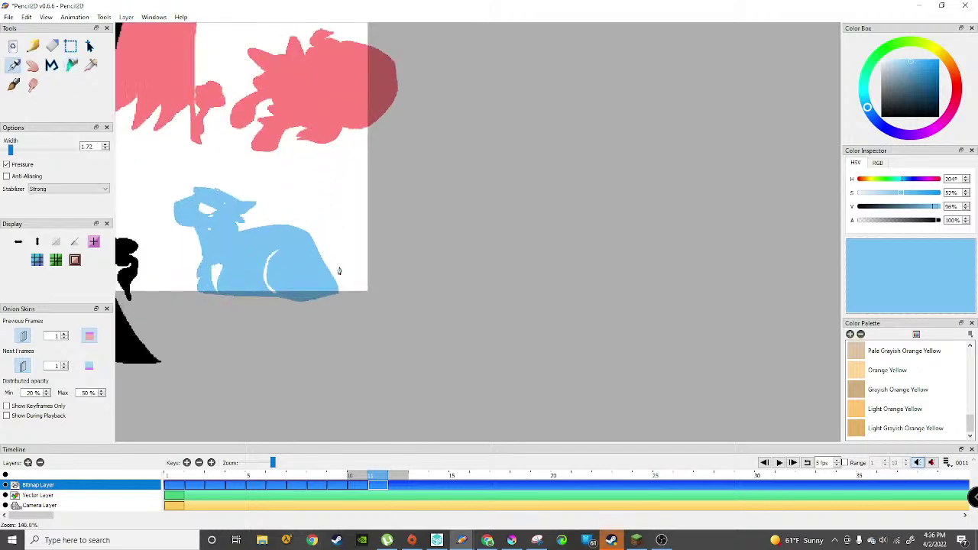
mouse_move(294, 224)
left_mouse_down()
mouse_move(408, 321)
mouse_move(487, 322)
mouse_move(462, 233)
mouse_move(384, 155)
mouse_move(388, 69)
left_mouse_up()
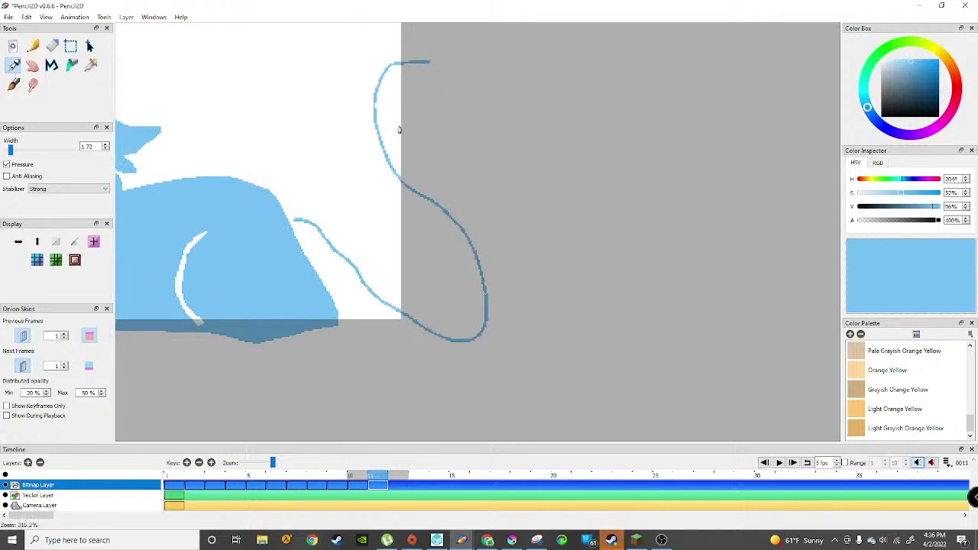
mouse_move(320, 271)
left_mouse_down()
mouse_move(409, 362)
mouse_move(469, 363)
mouse_move(526, 304)
mouse_move(504, 231)
mouse_move(432, 65)
left_mouse_up()
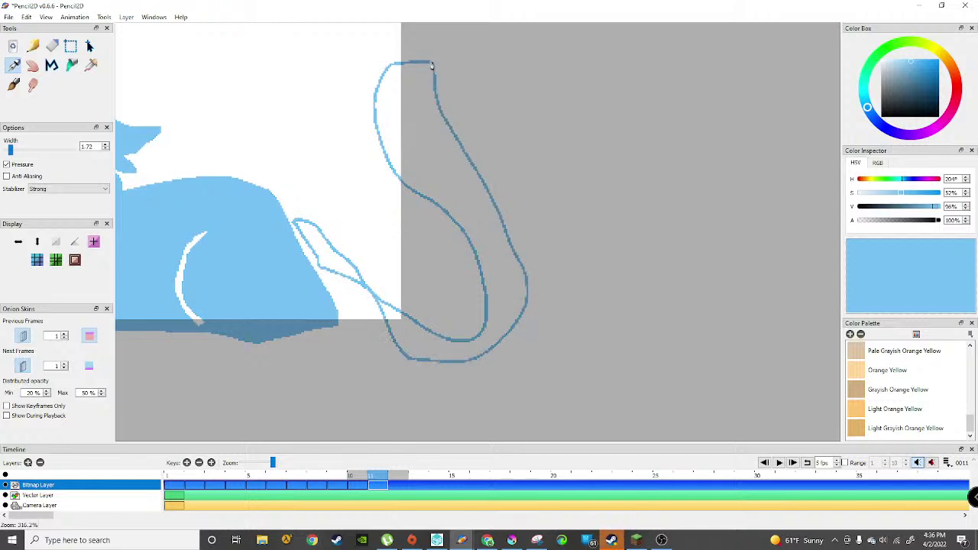
scroll(409, 353, "up", 2)
left_click_drag(386, 355, 224, 187)
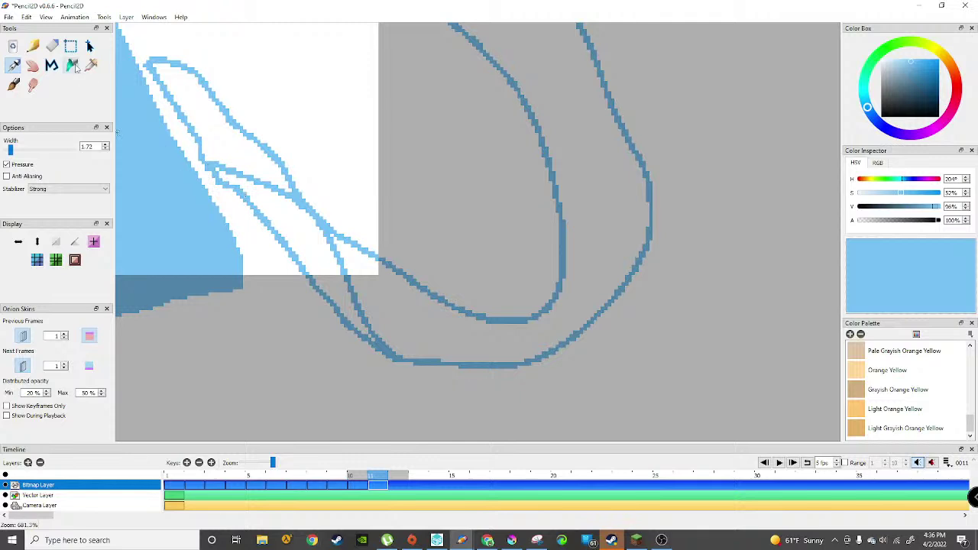
Step: Fill the tail outline with the same light blue as the body, covering all of its enclosed sections
left_click(73, 66)
left_click(318, 237)
left_click(224, 125)
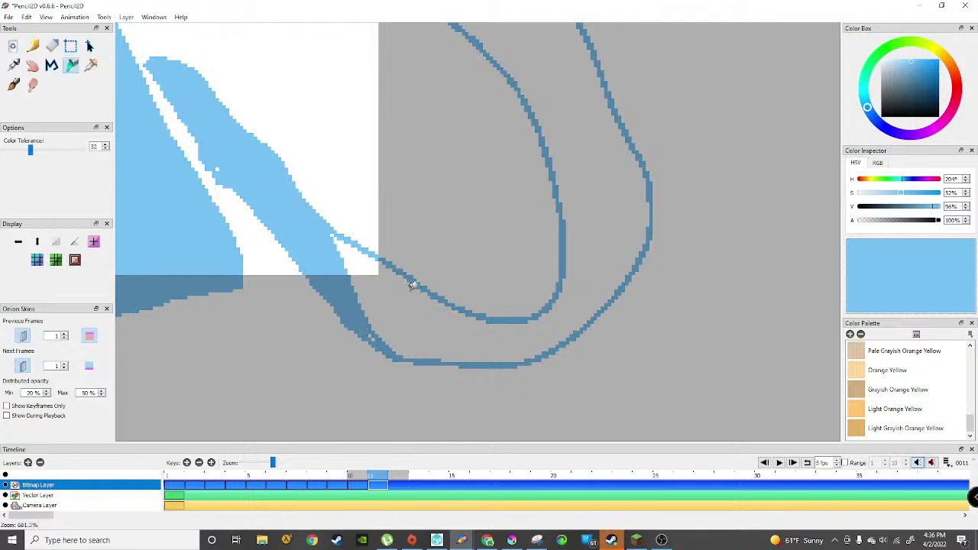
left_click(411, 305)
scroll(224, 165, "up", 3)
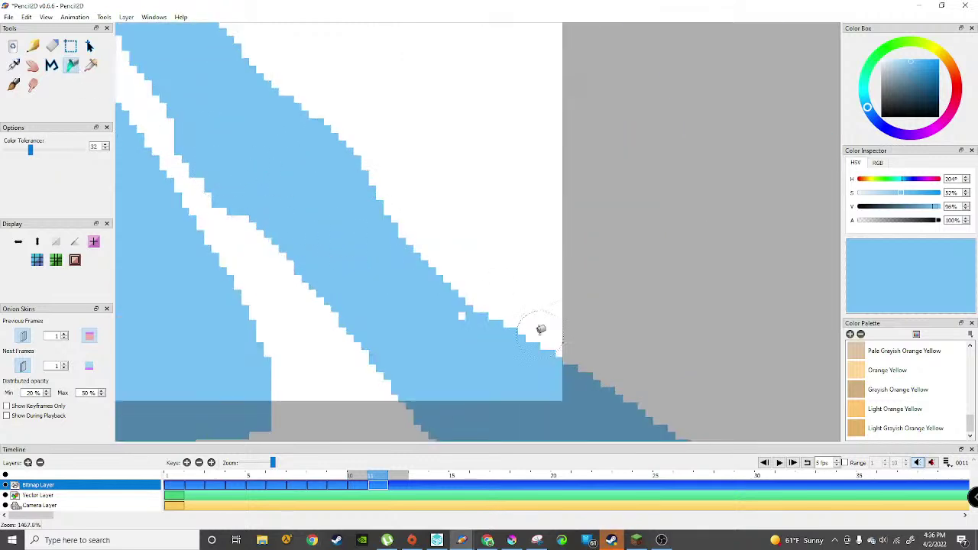
scroll(558, 328, "up", 3)
scroll(449, 304, "down", 10)
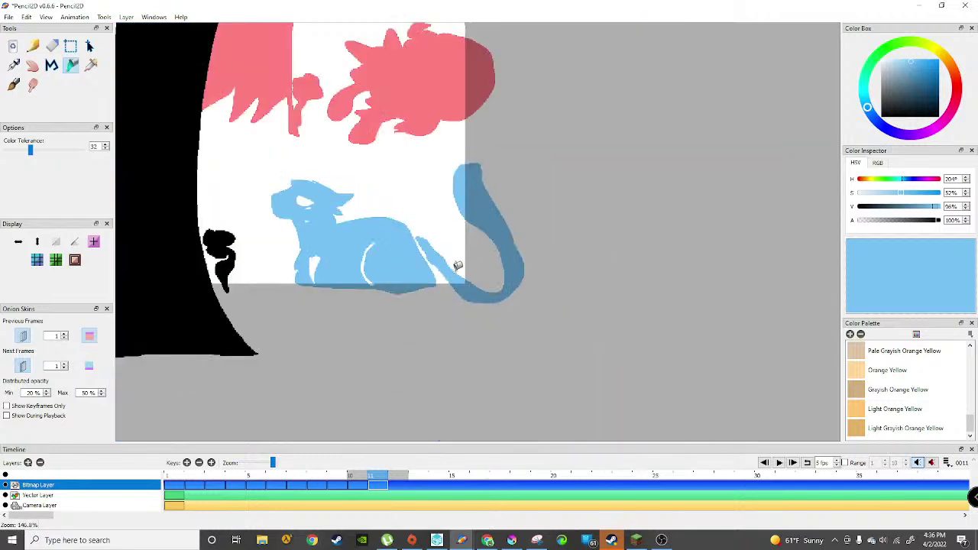
Step: Step back through the drawings to frame 1 and play the animation through to frame 11
key("comma")
key("period")
key("comma")
key("comma")
key("comma")
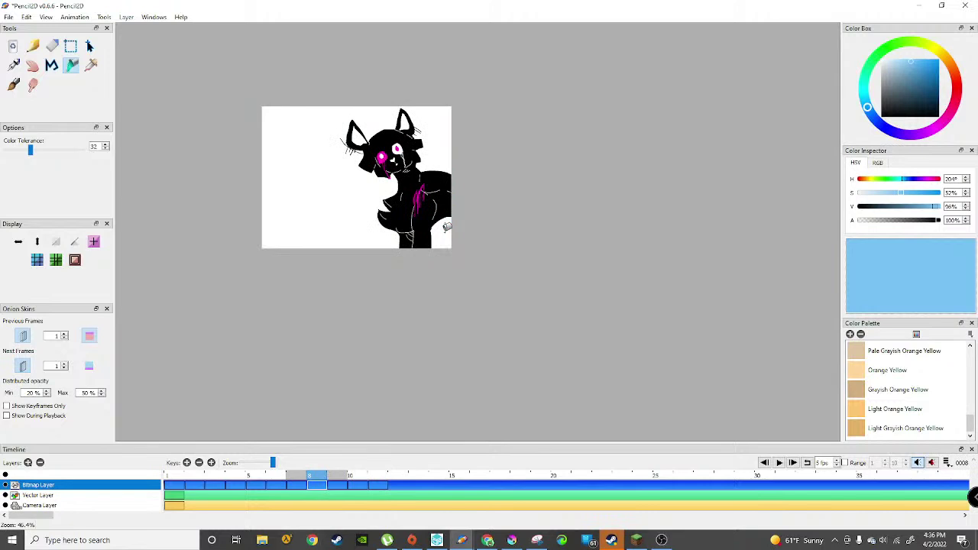
key("comma")
key("comma")
key("comma")
key("comma")
key("comma")
key("comma")
key("comma")
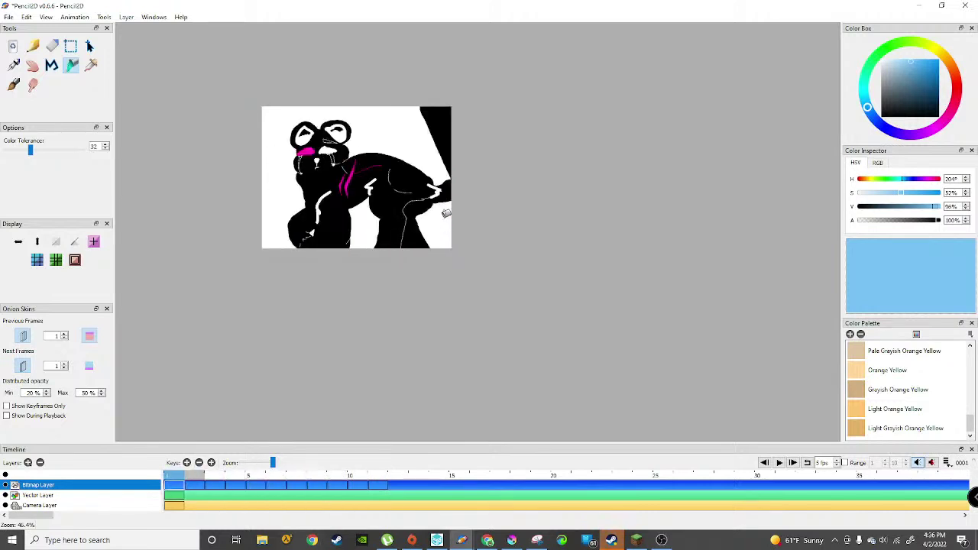
left_click(779, 463)
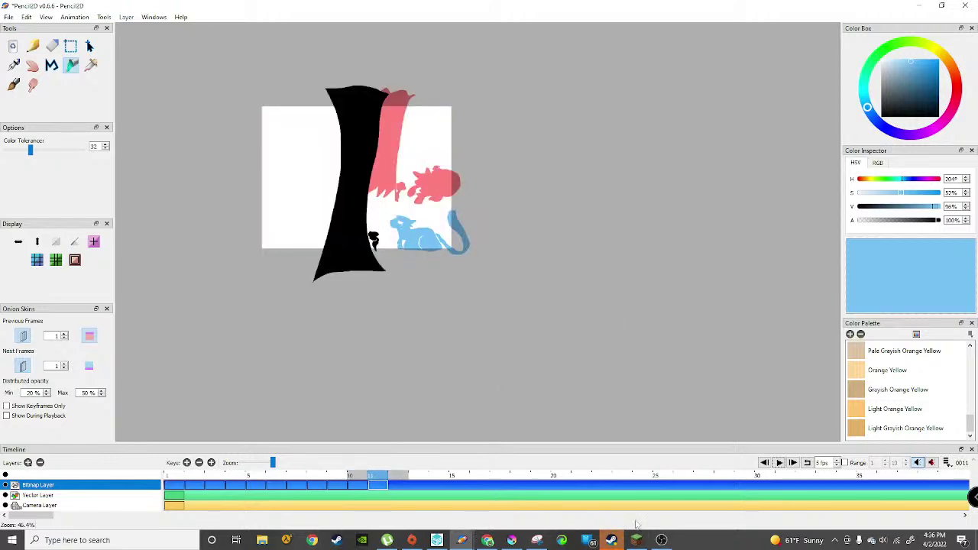
Step: Switch to Discord in the browser and read the Original Clans RP chats and suggestions, plus the Wounded Spirits stream notifications
left_click(497, 541)
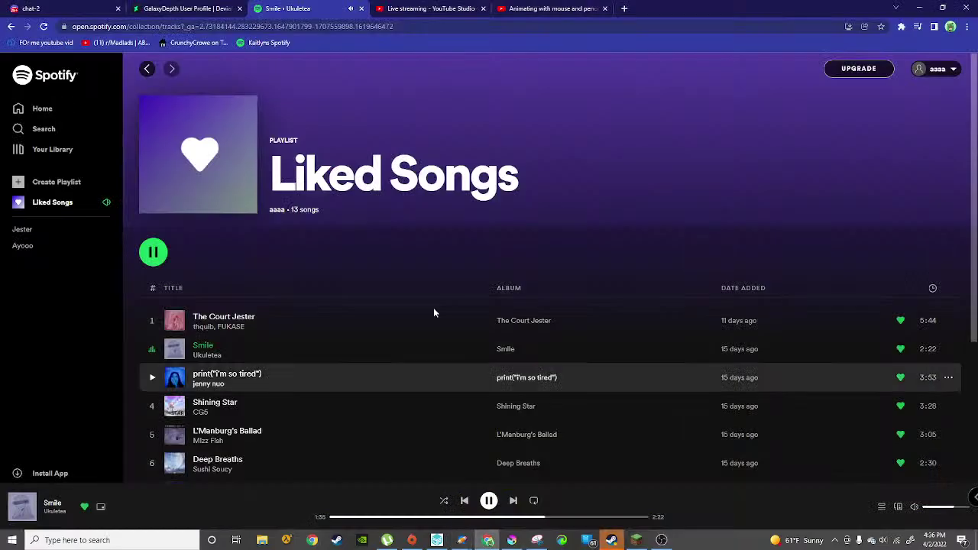
left_click(96, 8)
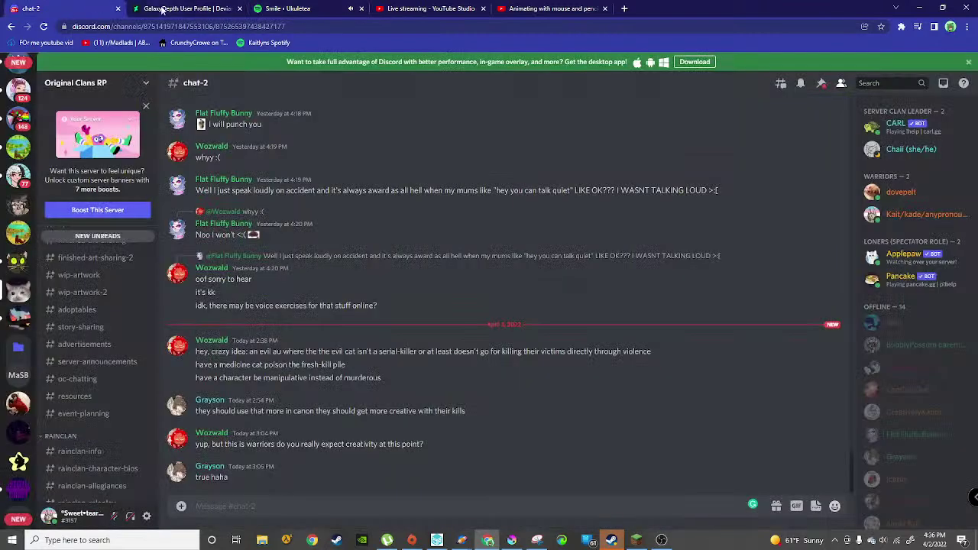
scroll(121, 283, "down", 8)
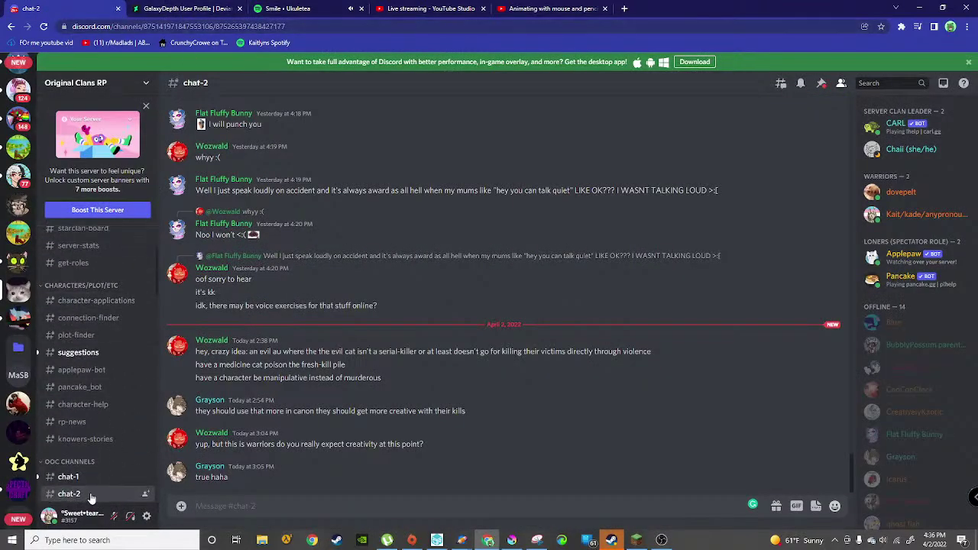
left_click(69, 476)
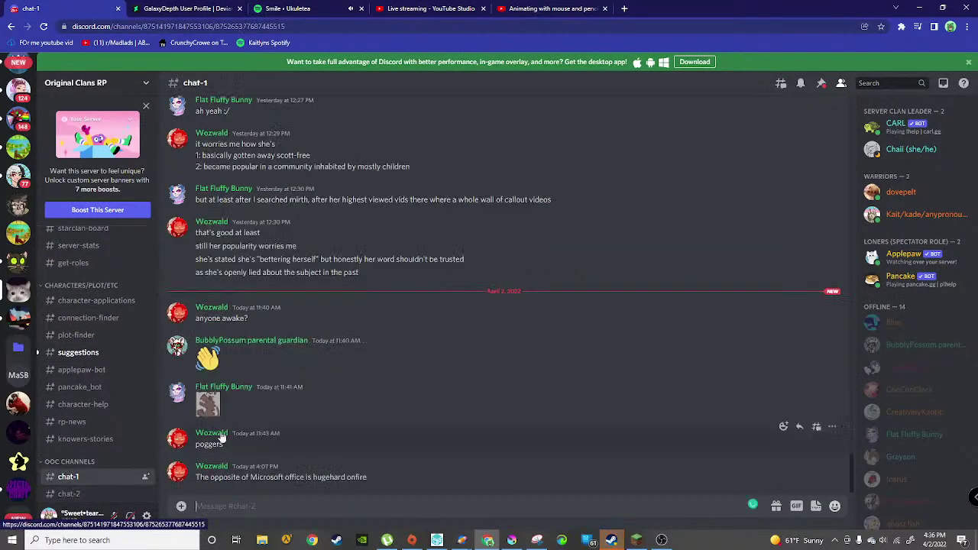
left_click(84, 352)
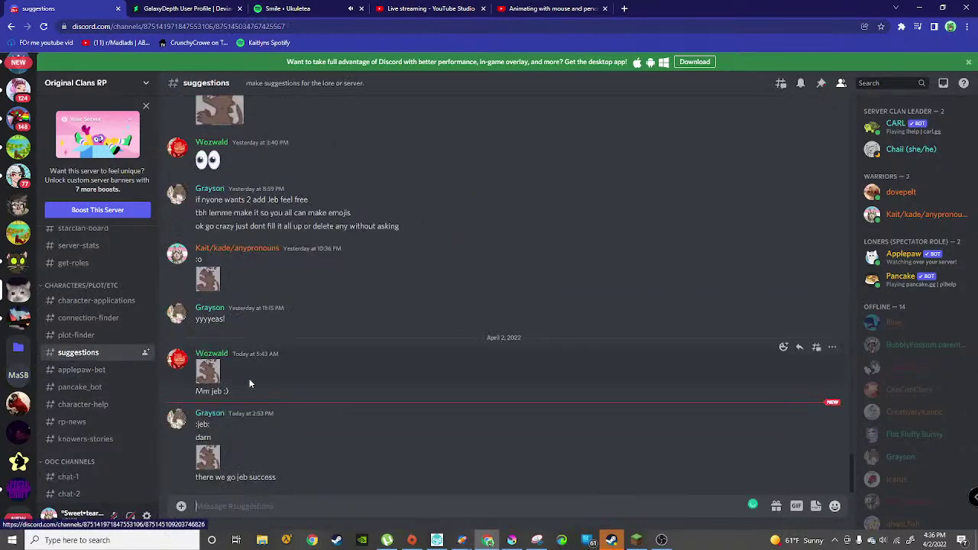
left_click(19, 328)
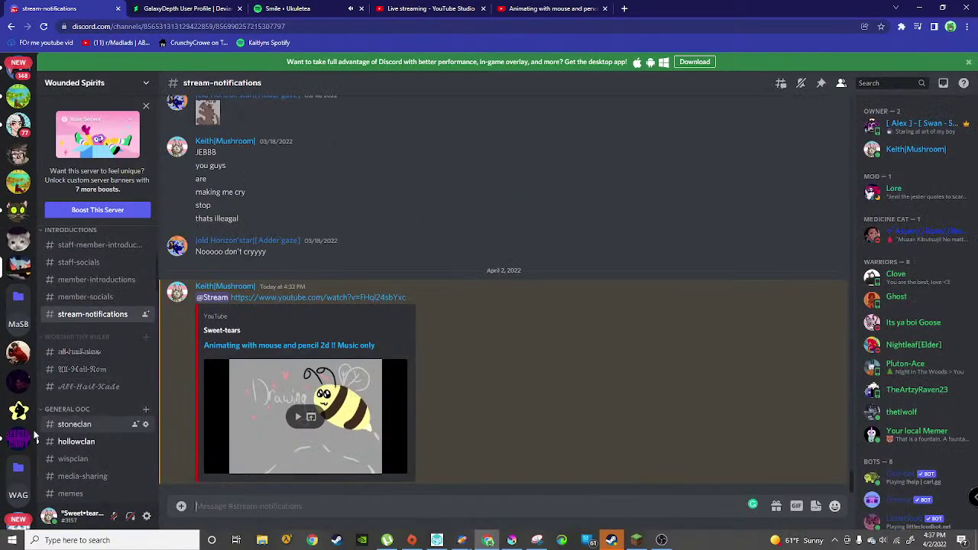
Step: Post the message "FINALLY" in the member-talk channel of the SpecticCraft Universe server
left_click(22, 439)
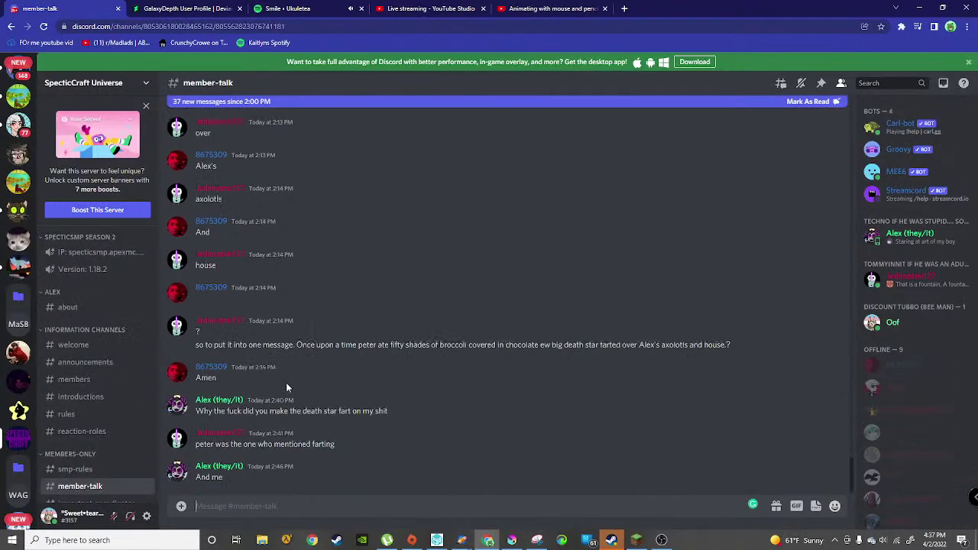
type("FINALLY")
key("Return")
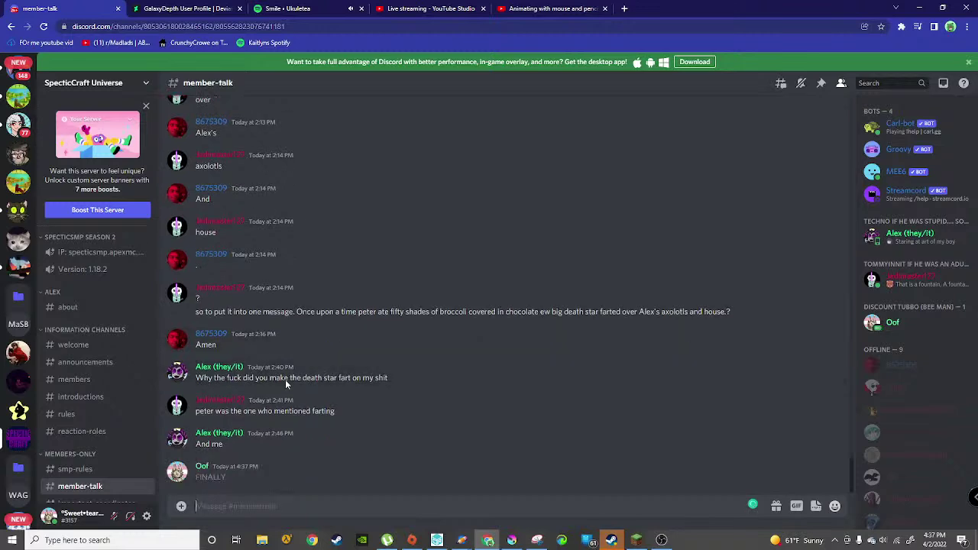
Step: Read the unread messages in the Wounded Spirits server's hollowclan, staff-chat and welcome channels
left_click(543, 8)
left_click(54, 8)
left_click(18, 265)
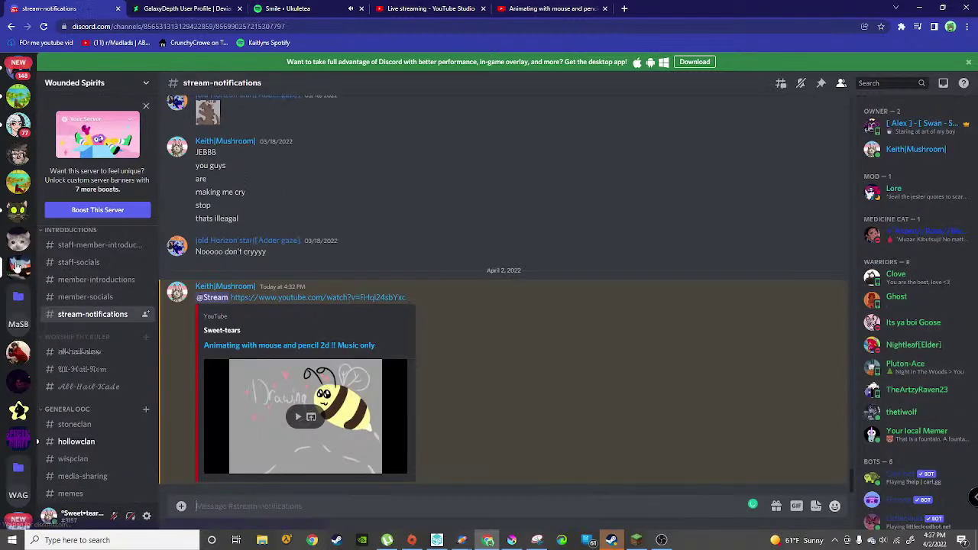
left_click(84, 442)
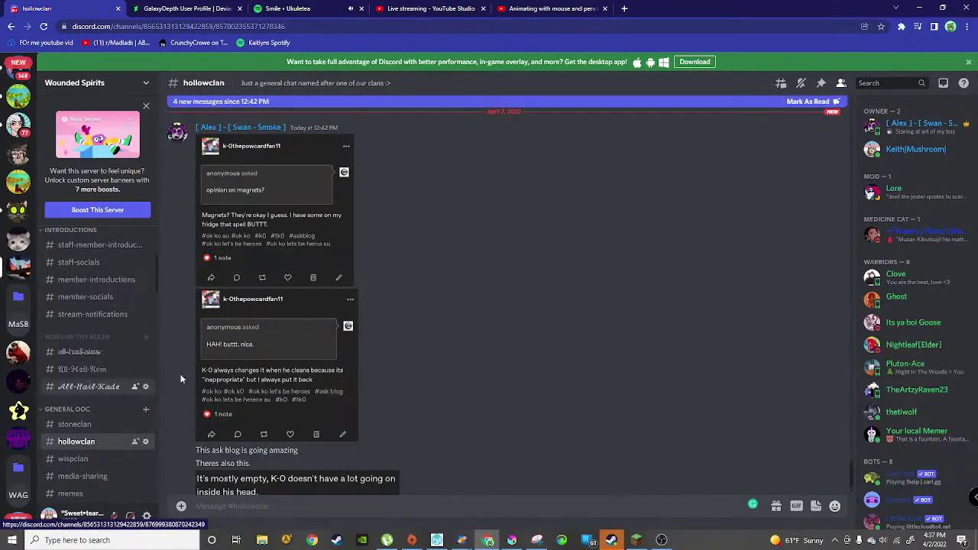
scroll(97, 362, "down", 10)
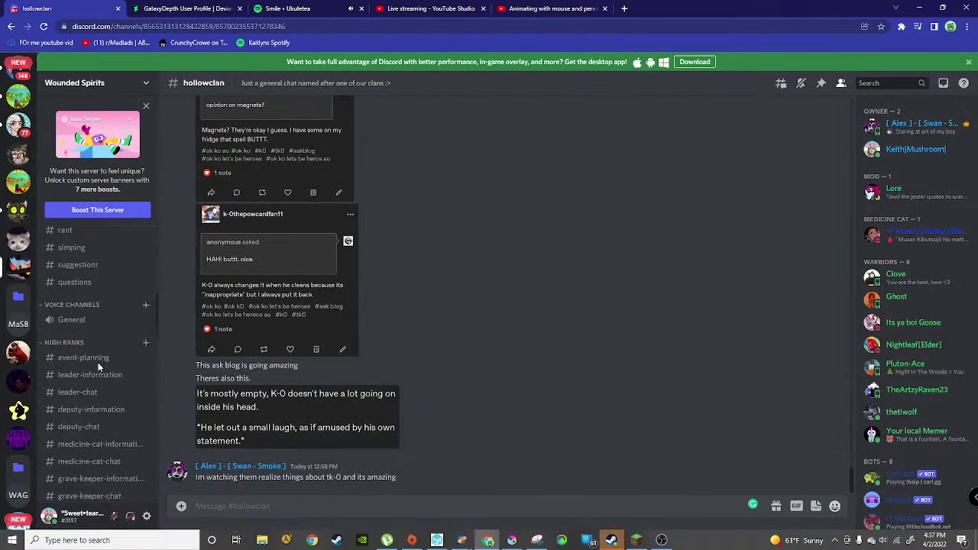
left_click(85, 359)
left_click(75, 342)
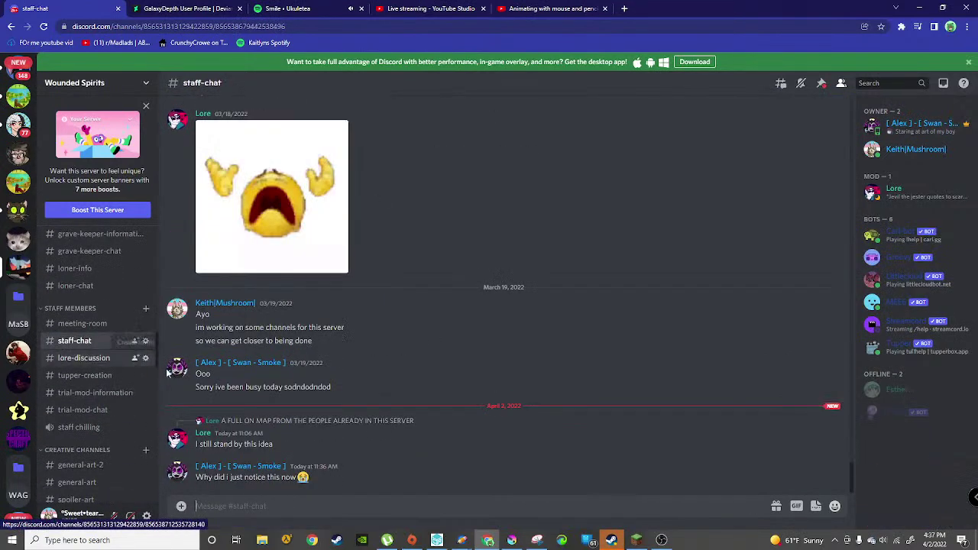
scroll(80, 322, "up", 15)
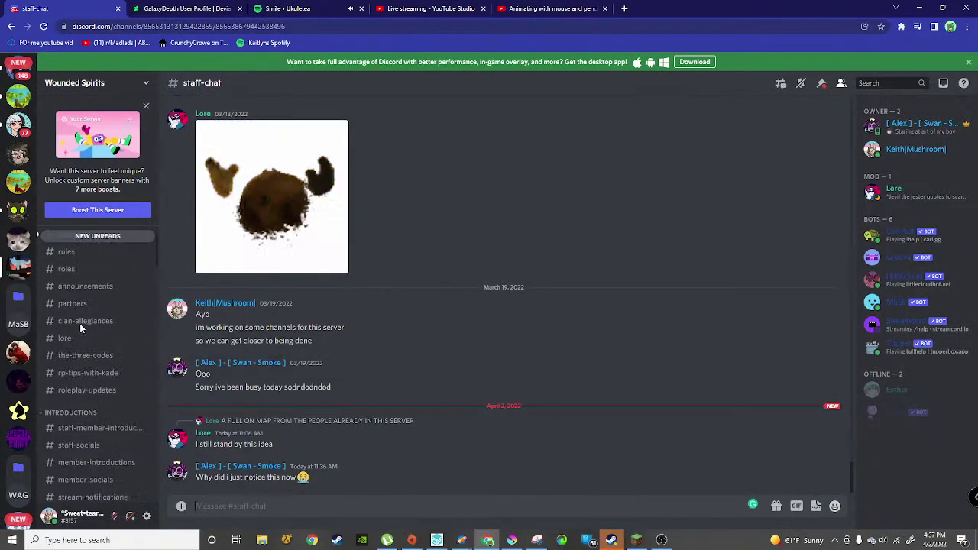
left_click(76, 260)
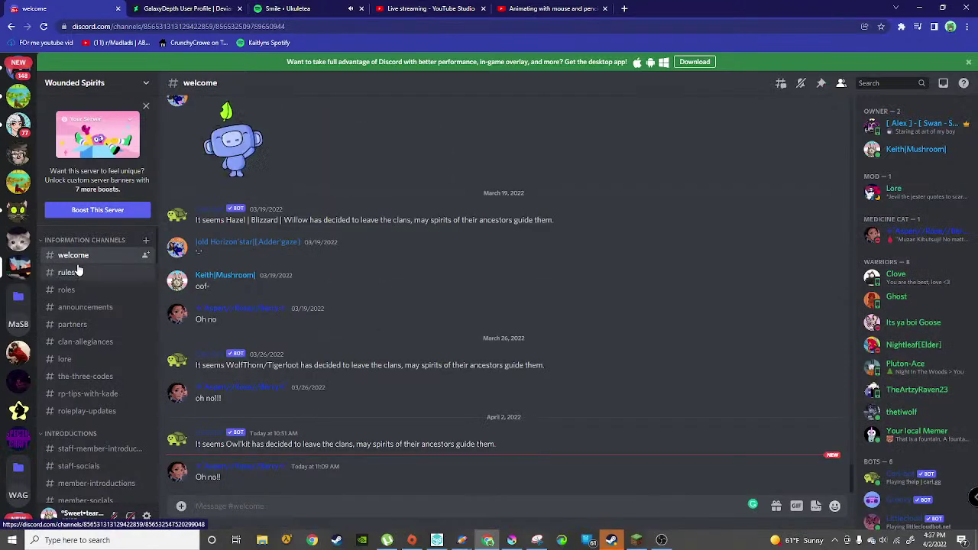
Step: Read the Wayward-Warriors general chat, and check the DeviantArt profile, the Spotify playlist and the YouTube livestream page
left_click(17, 217)
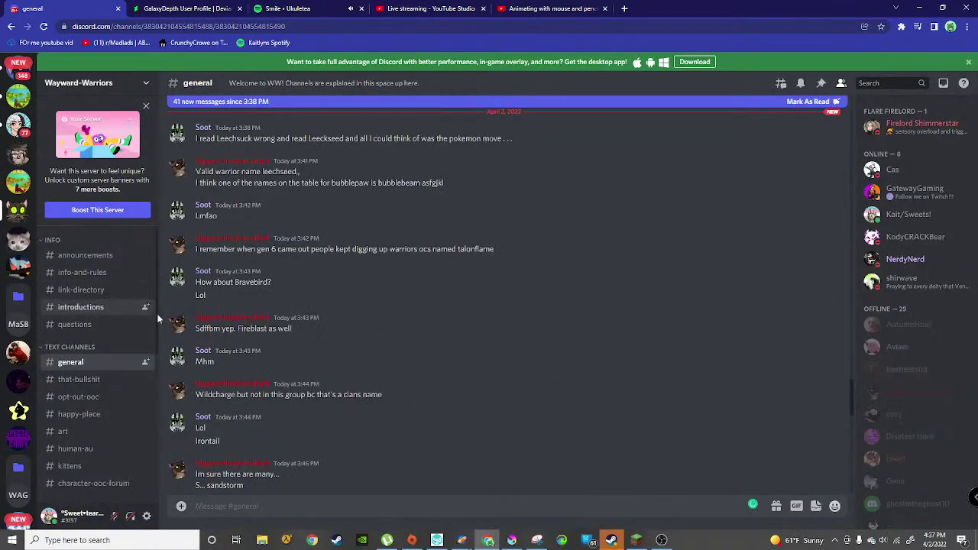
scroll(243, 355, "down", 5)
scroll(16, 283, "up", 5)
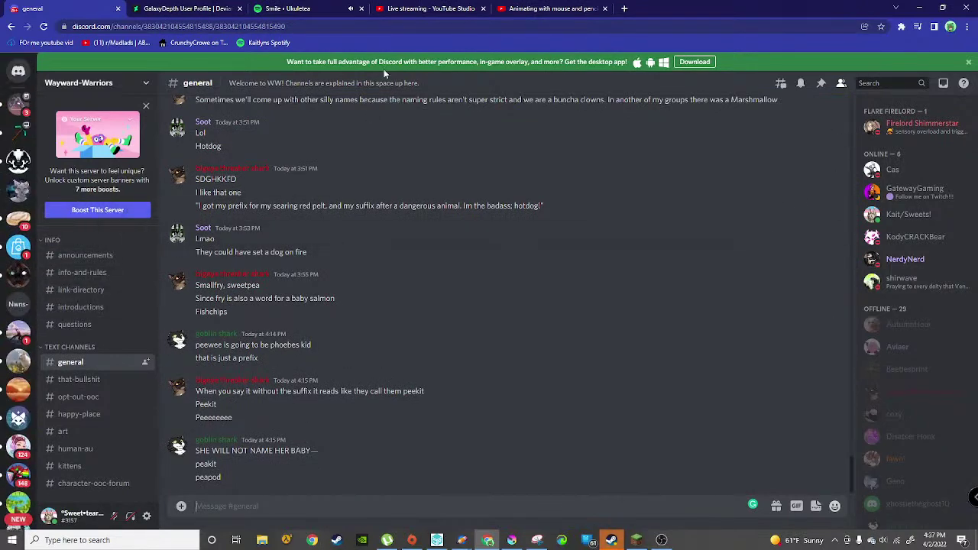
left_click(290, 9)
left_click(205, 8)
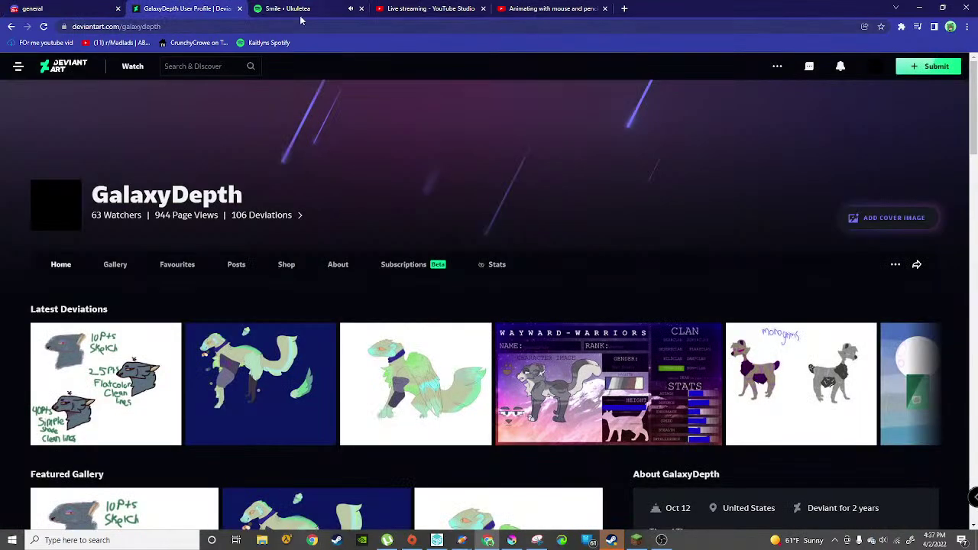
left_click(303, 10)
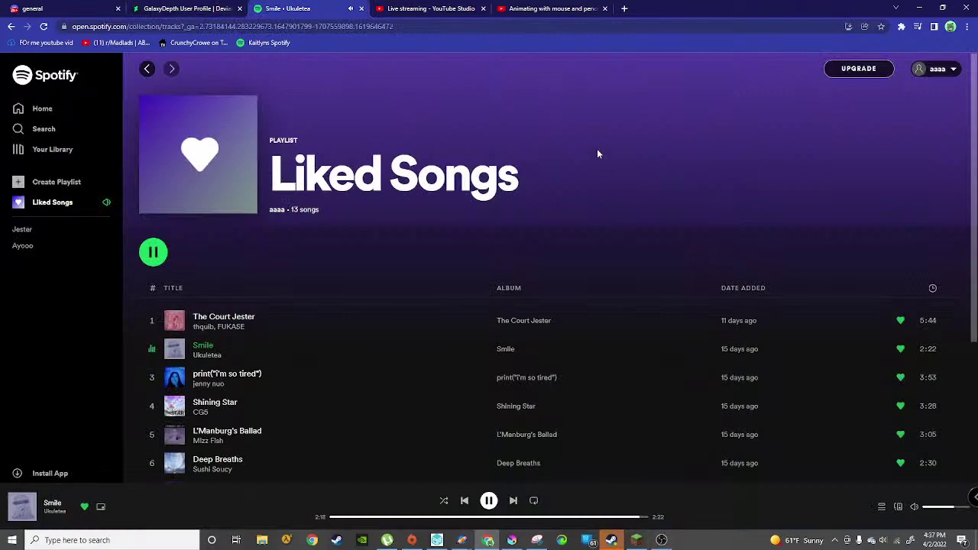
left_click(549, 6)
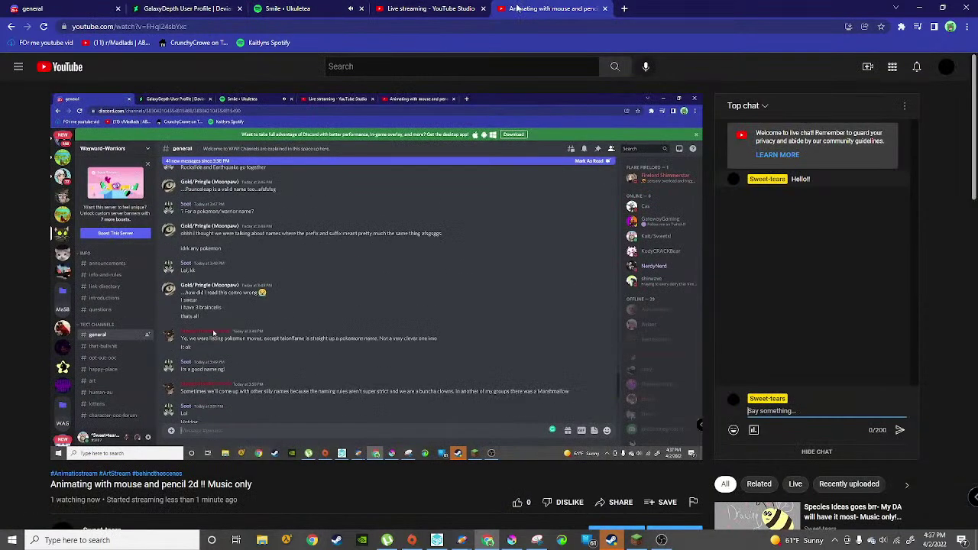
Step: Switch to Pencil2D and sample white from the canvas as the drawing colour on frame 11
left_click(488, 540)
scroll(437, 205, "down", 5)
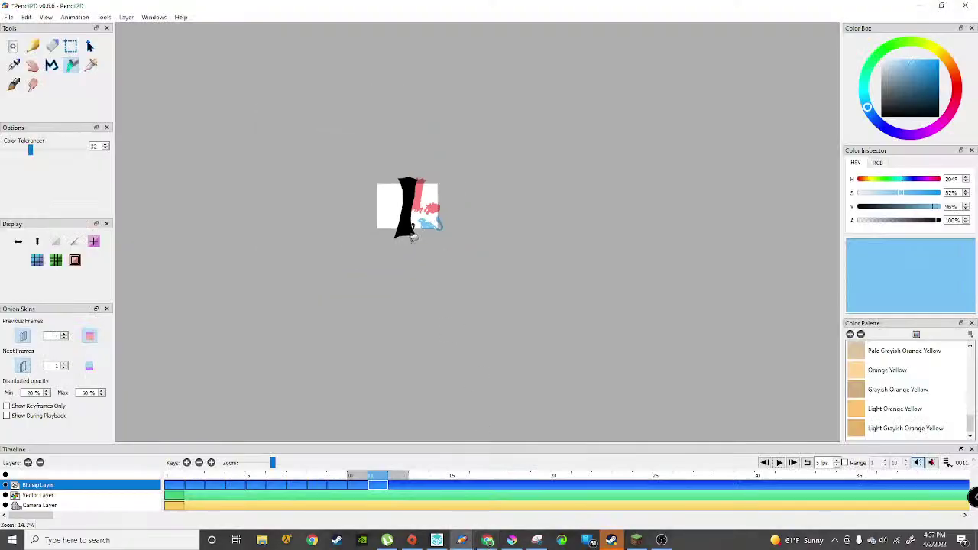
scroll(429, 214, "up", 10)
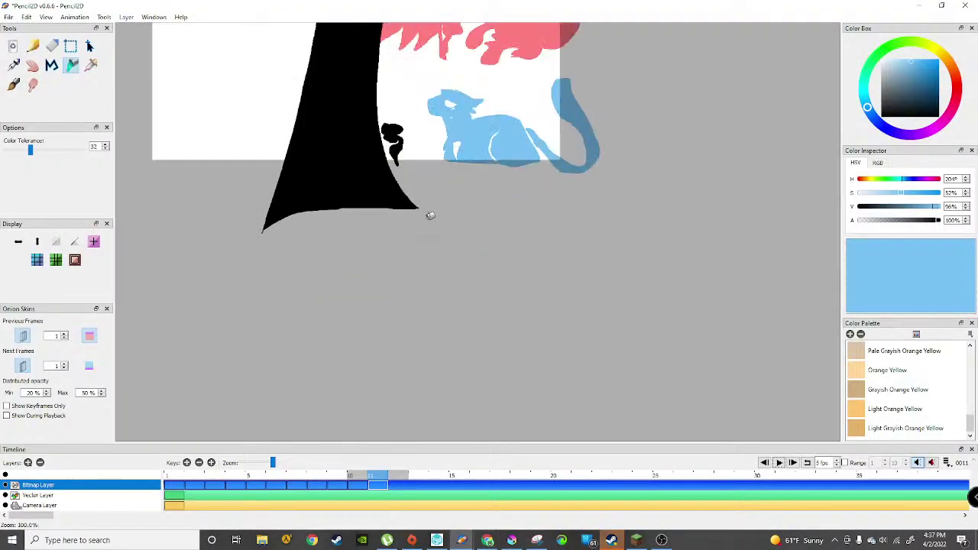
left_click(32, 47)
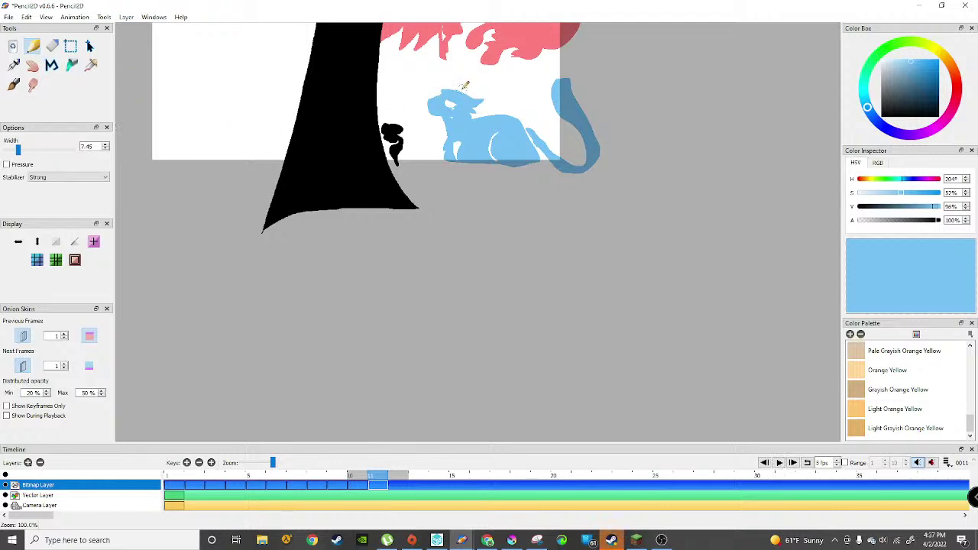
scroll(464, 86, "up", 3)
left_click(558, 134, "alt")
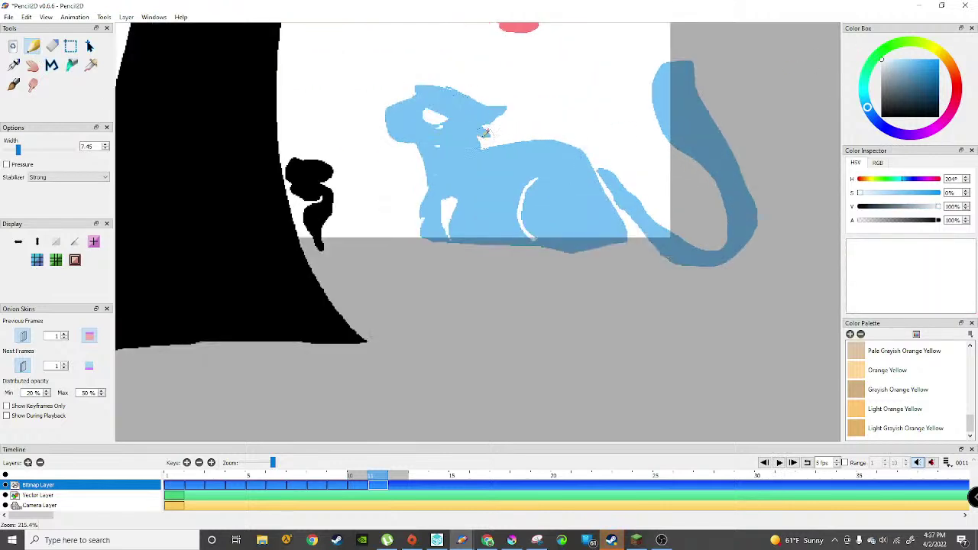
scroll(455, 126, "up", 4)
scroll(453, 117, "up", 3)
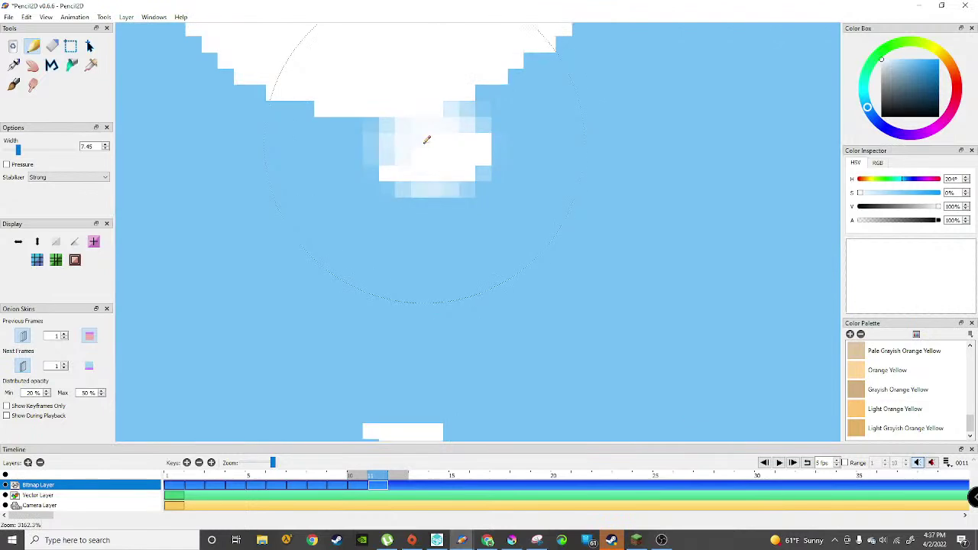
scroll(336, 122, "down", 8)
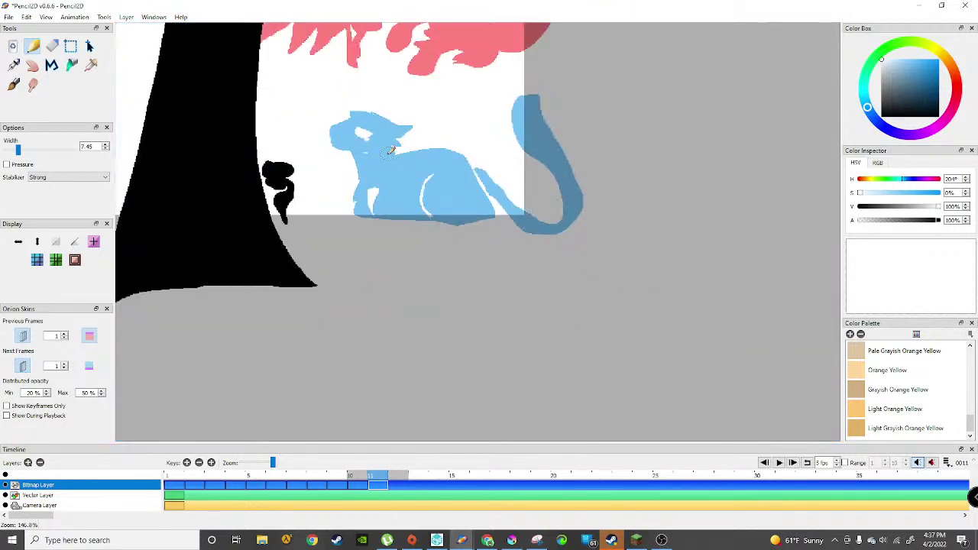
Step: Draw a white marking beneath the blue animal's eye on frame 11 with the Pen tool
left_click(13, 65)
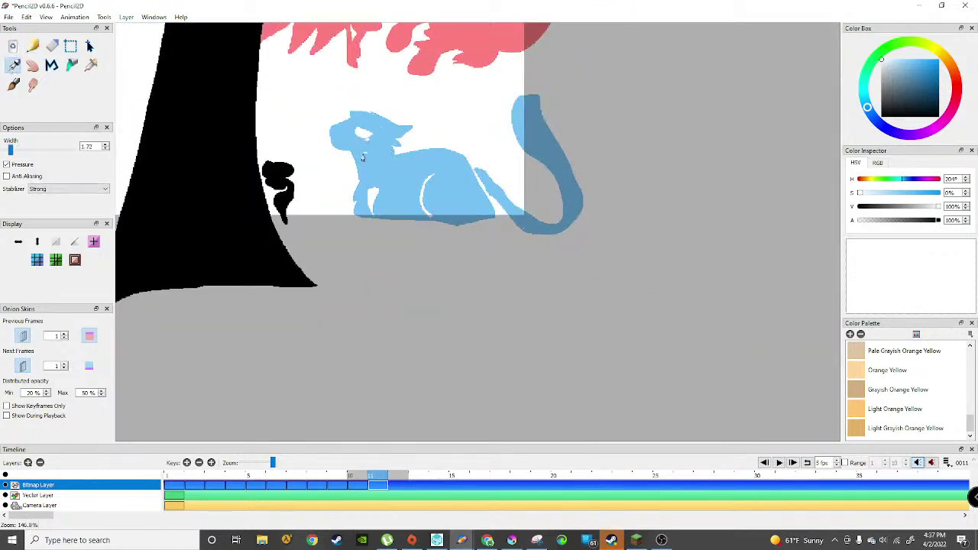
scroll(367, 153, "up", 7)
mouse_move(375, 110)
left_mouse_down()
mouse_move(306, 136)
mouse_move(360, 130)
mouse_move(347, 115)
mouse_move(329, 128)
mouse_move(372, 133)
mouse_move(381, 184)
mouse_move(394, 182)
mouse_move(388, 137)
mouse_move(392, 164)
left_mouse_up()
mouse_move(383, 304)
left_mouse_down()
mouse_move(355, 283)
mouse_move(344, 294)
mouse_move(357, 305)
mouse_move(371, 284)
left_mouse_up()
scroll(383, 240, "down", 5)
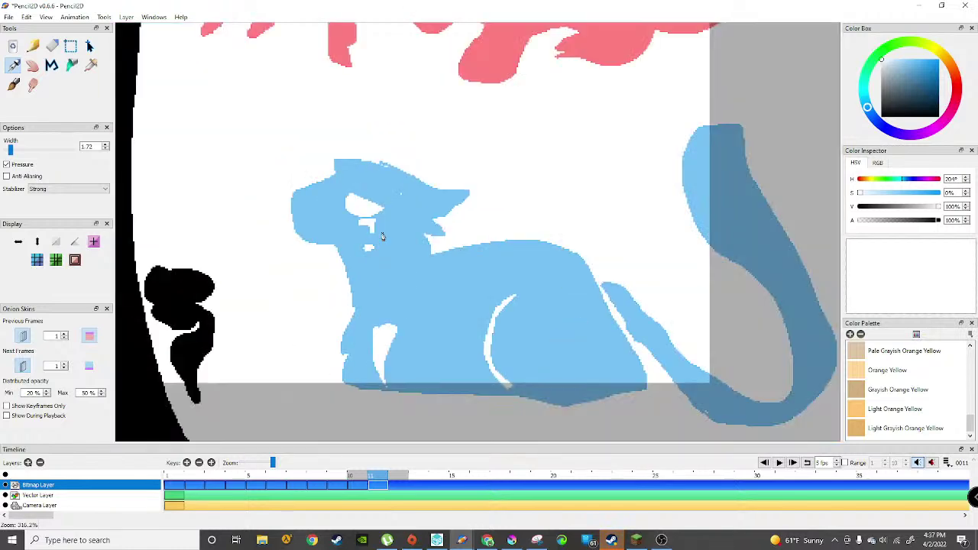
Step: Refine the white marking beneath the animal's eye and extend it down the cheek
scroll(383, 237, "down", 2)
scroll(383, 237, "up", 8)
mouse_move(355, 226)
left_mouse_down()
mouse_move(306, 205)
mouse_move(325, 227)
mouse_move(386, 245)
mouse_move(358, 234)
left_mouse_up()
scroll(348, 168, "down", 7)
scroll(348, 168, "down", 3)
scroll(381, 175, "up", 9)
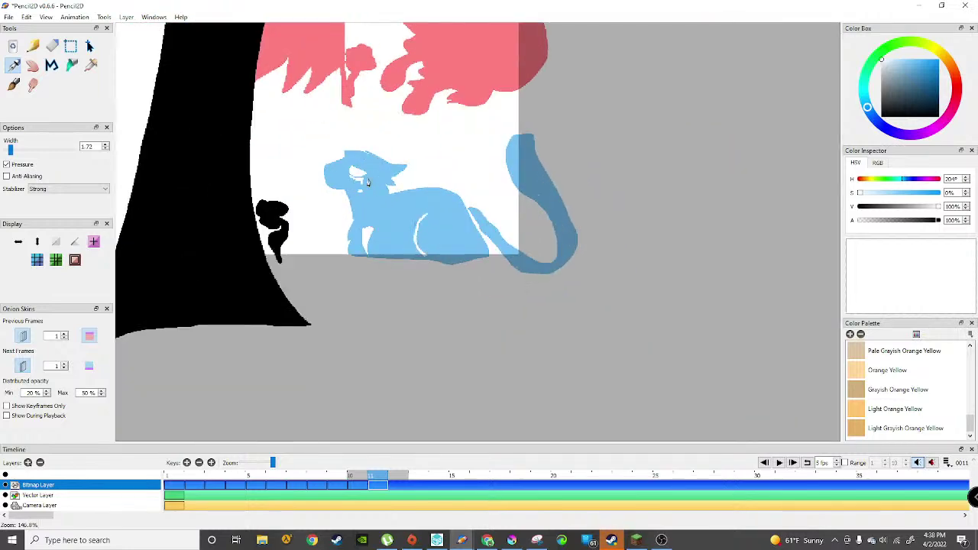
left_click_drag(433, 192, 436, 251)
scroll(437, 244, "down", 8)
scroll(409, 139, "down", 1)
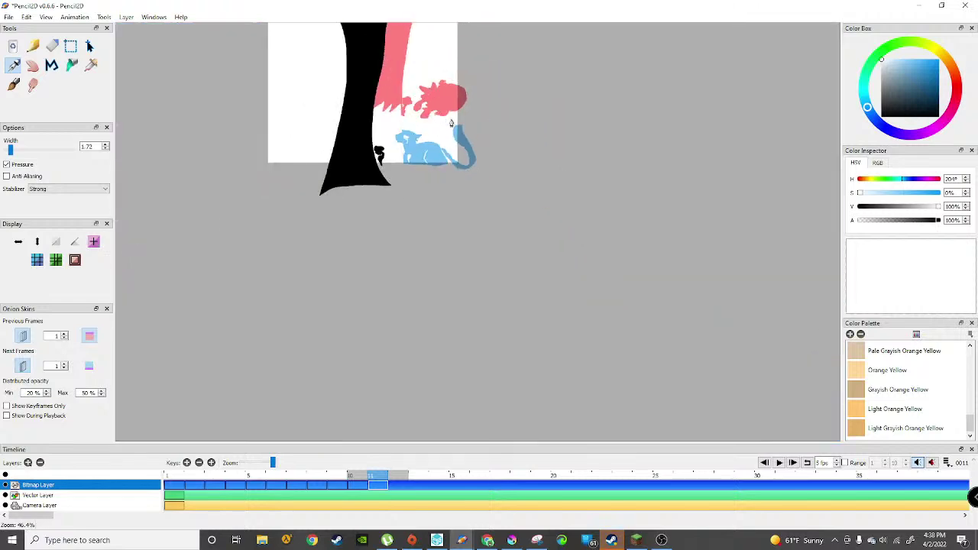
scroll(423, 151, "up", 1)
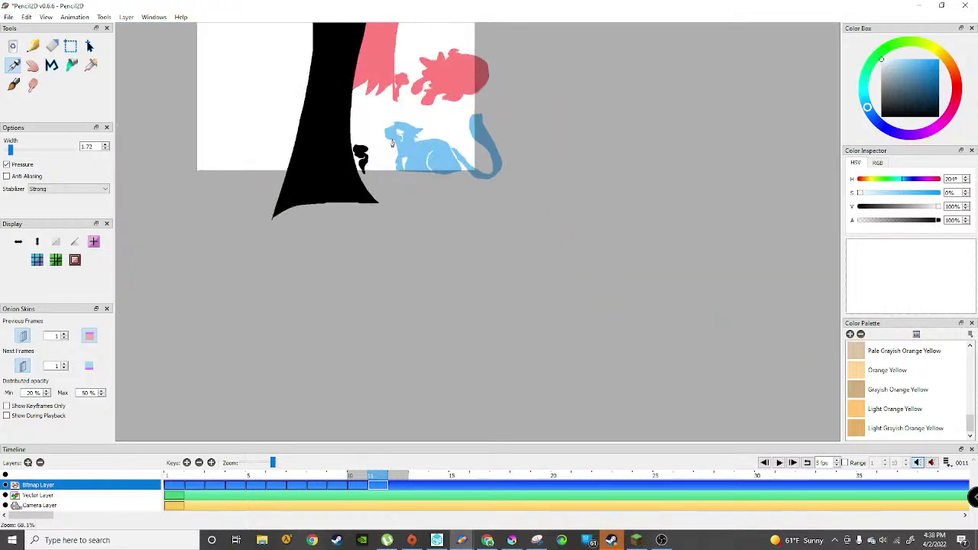
Step: Draw a white nose patch and a curved white mouth line on the blue animal's muzzle
scroll(392, 144, "up", 7)
mouse_move(357, 82)
left_mouse_down()
mouse_move(419, 100)
mouse_move(362, 138)
mouse_move(353, 88)
mouse_move(405, 99)
mouse_move(363, 126)
mouse_move(377, 99)
mouse_move(386, 103)
mouse_move(362, 102)
left_mouse_up()
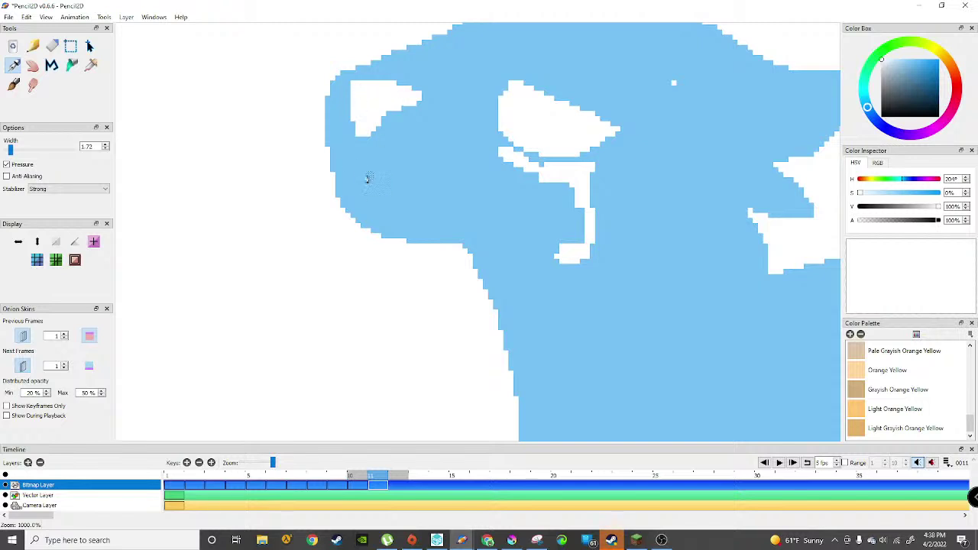
left_click_drag(360, 188, 448, 226)
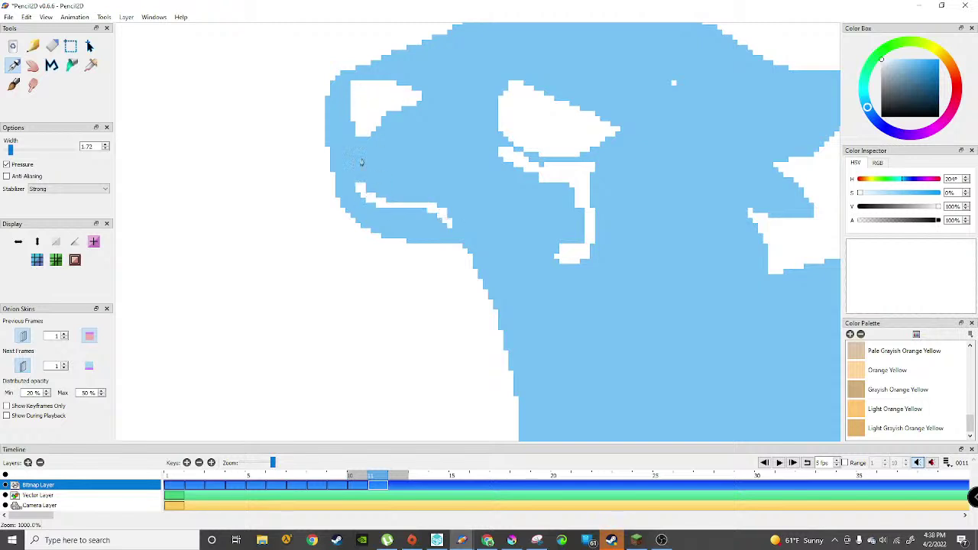
scroll(378, 175, "down", 10)
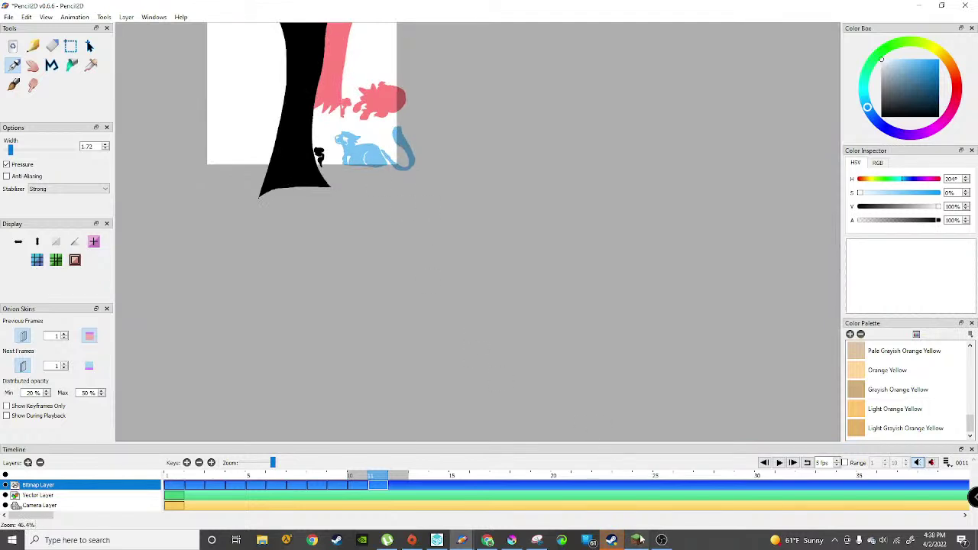
Step: Switch to the livestream page in the browser and post "this is only 2 seconds of animation sob-" in its chat
left_click(486, 541)
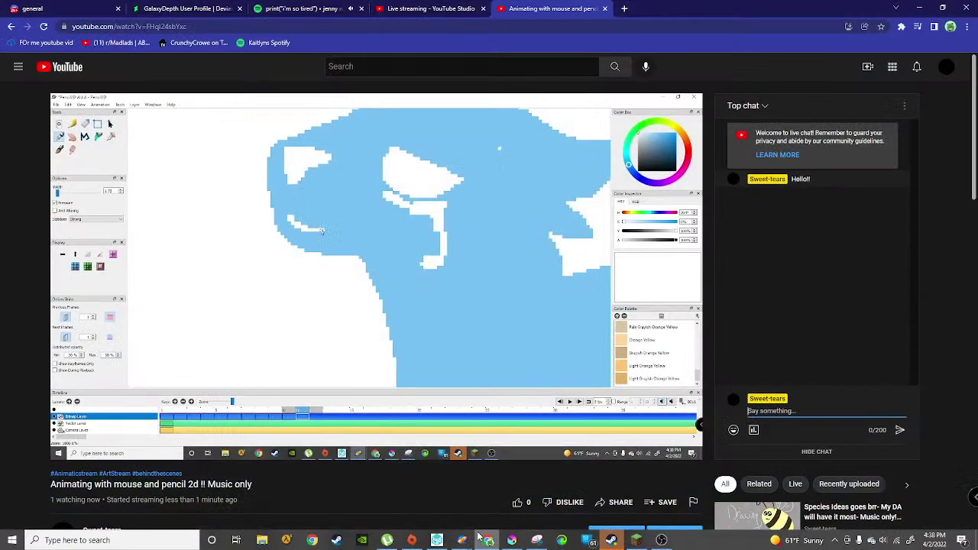
type("this is only ")
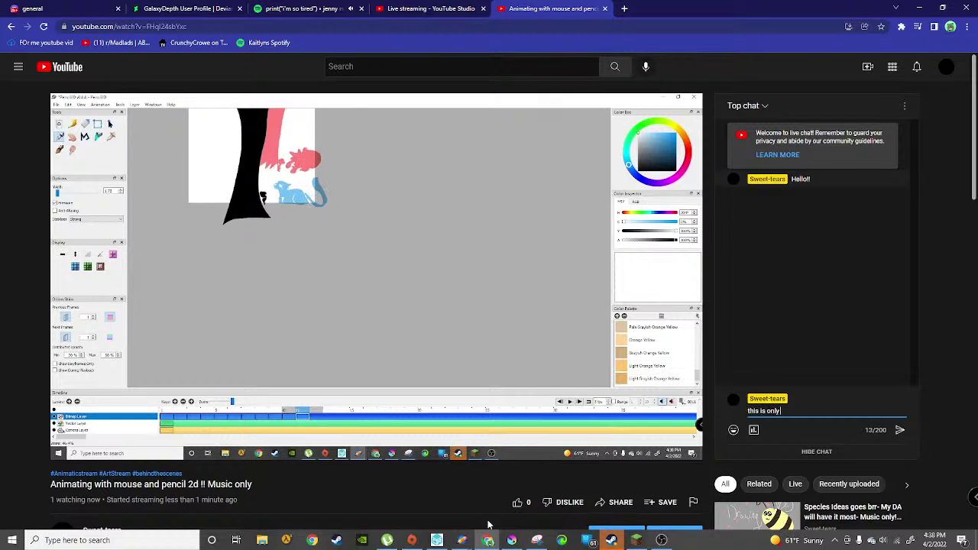
type("2 seconds")
type(" of animation sin")
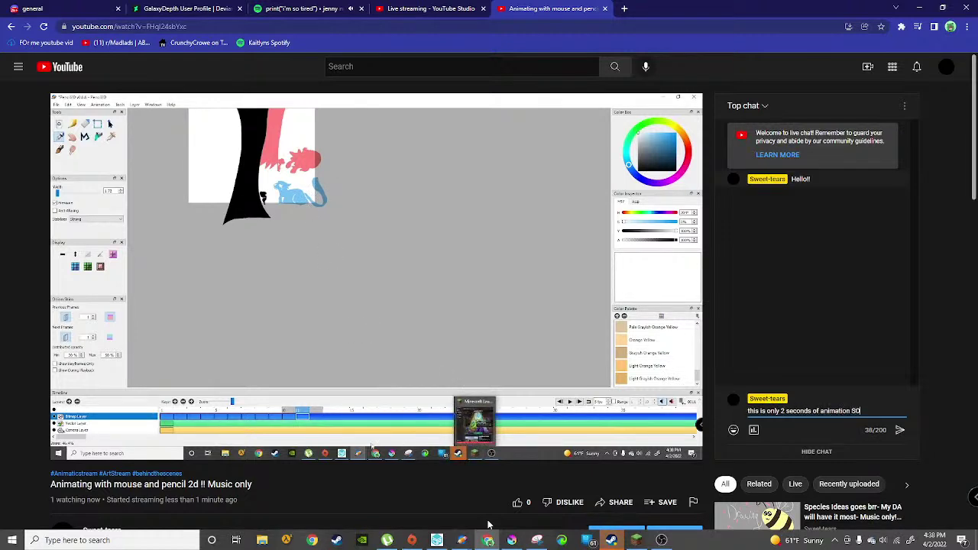
key("BackSpace")
key("BackSpace")
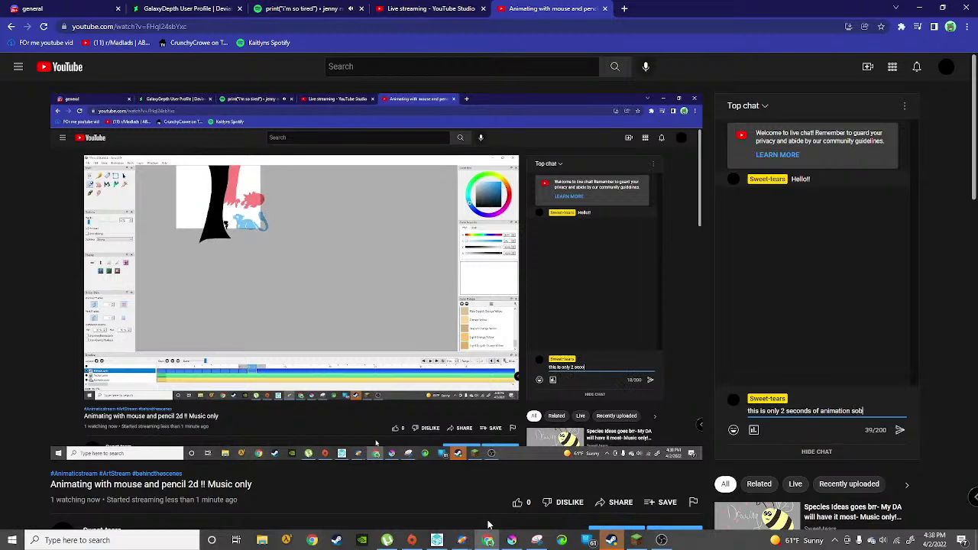
key("Return")
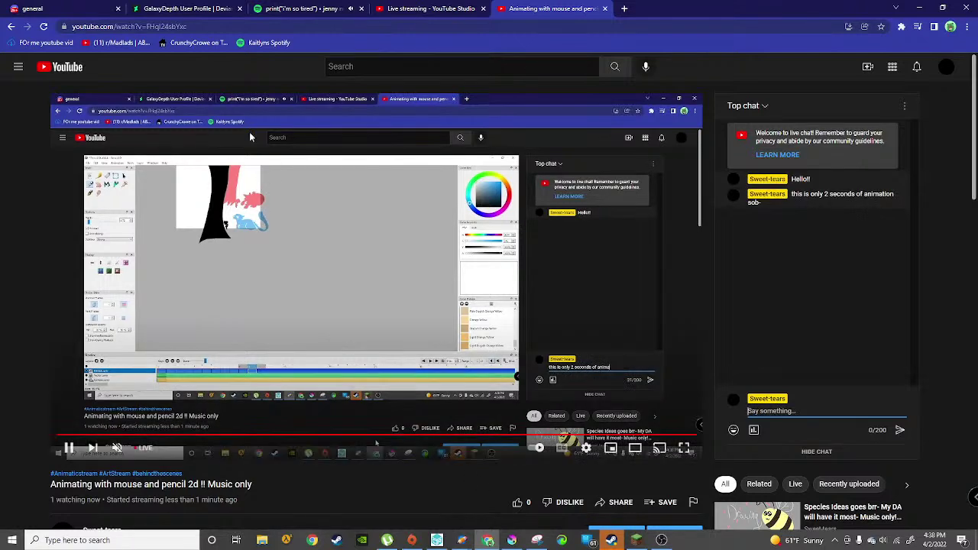
Step: Check the DeviantArt profile, the Spotify page, the YouTube Studio stream analytics and the Wayward-Warriors general chat on Discord
left_click(191, 7)
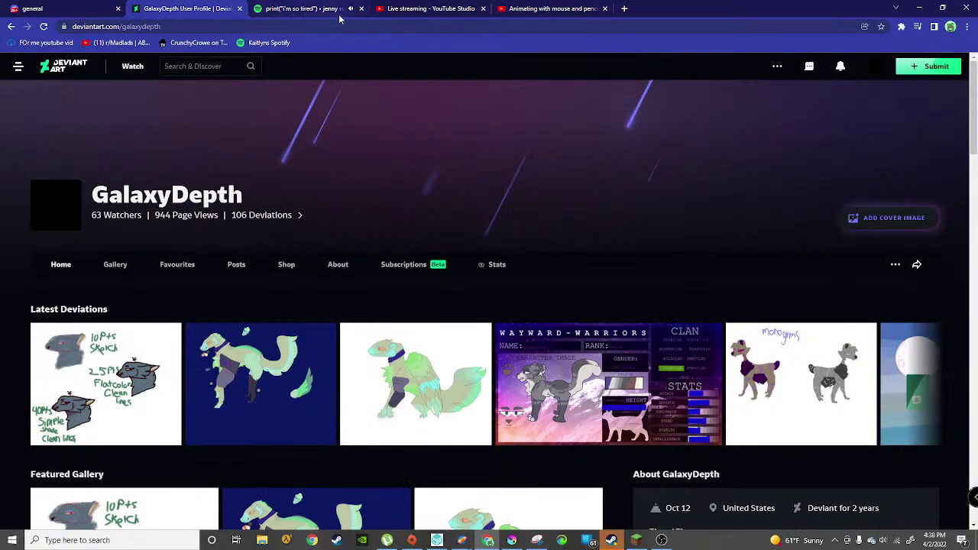
left_click(308, 9)
left_click(413, 8)
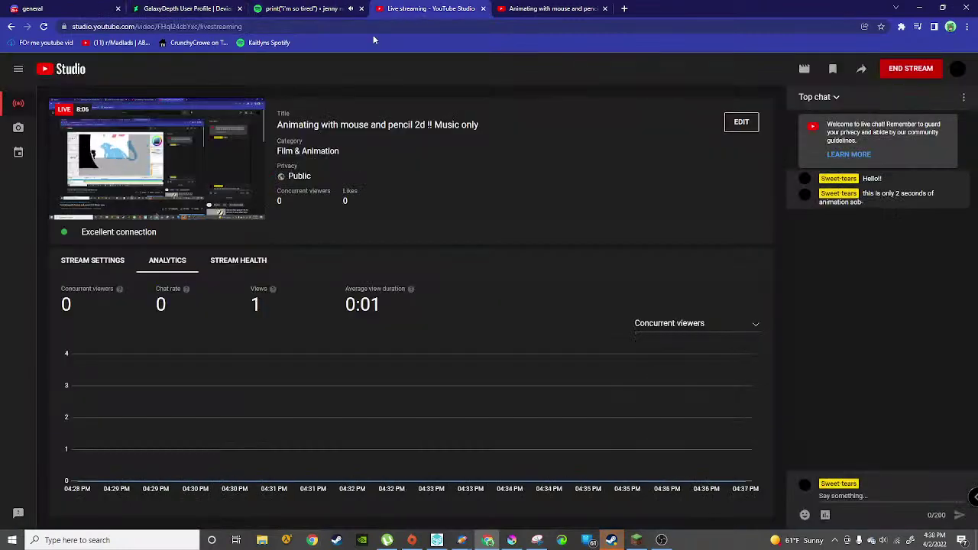
left_click(34, 8)
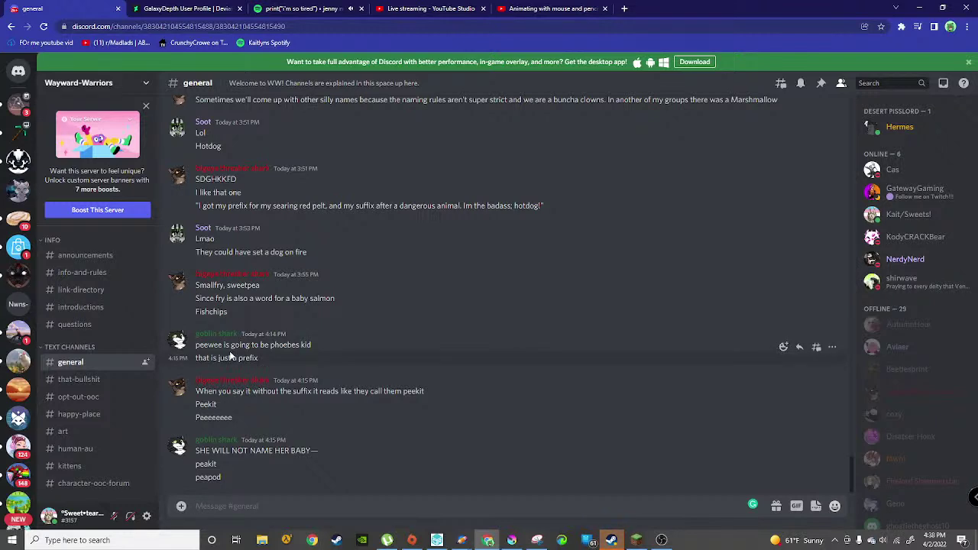
scroll(10, 330, "down", 10)
scroll(8, 330, "down", 2)
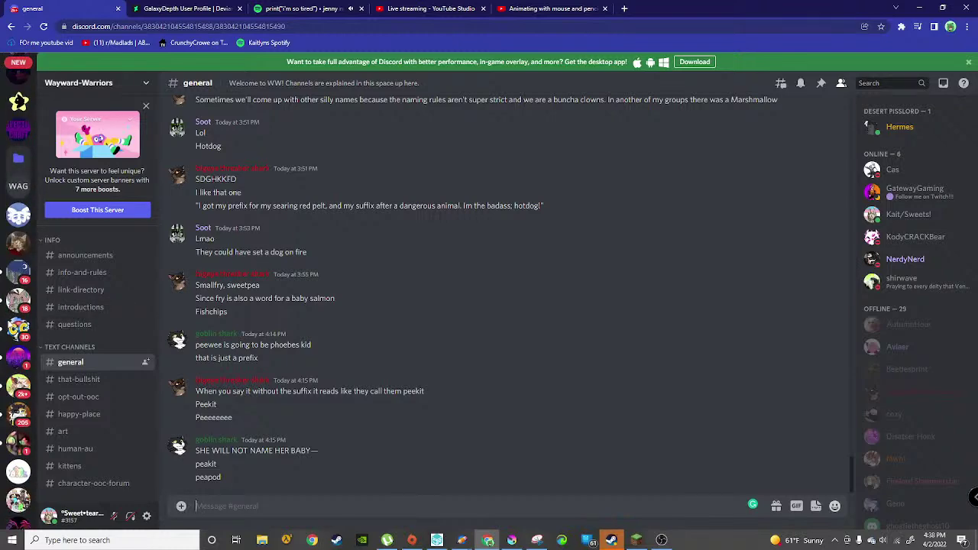
scroll(11, 344, "up", 1)
Step: Open the Dreamland Kingdom server and read the announcements in its important-only channel
left_click(21, 489)
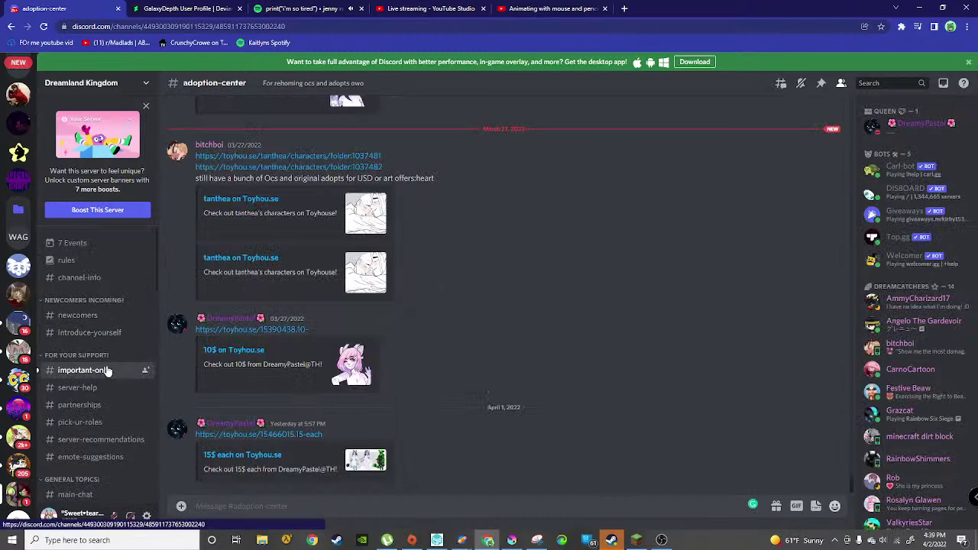
left_click(107, 371)
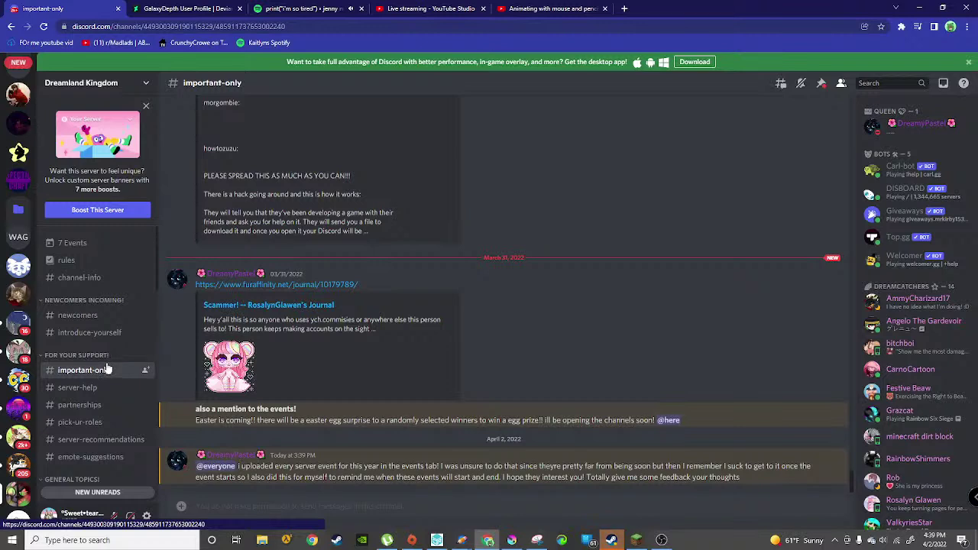
scroll(107, 370, "down", 5)
scroll(105, 367, "up", 5)
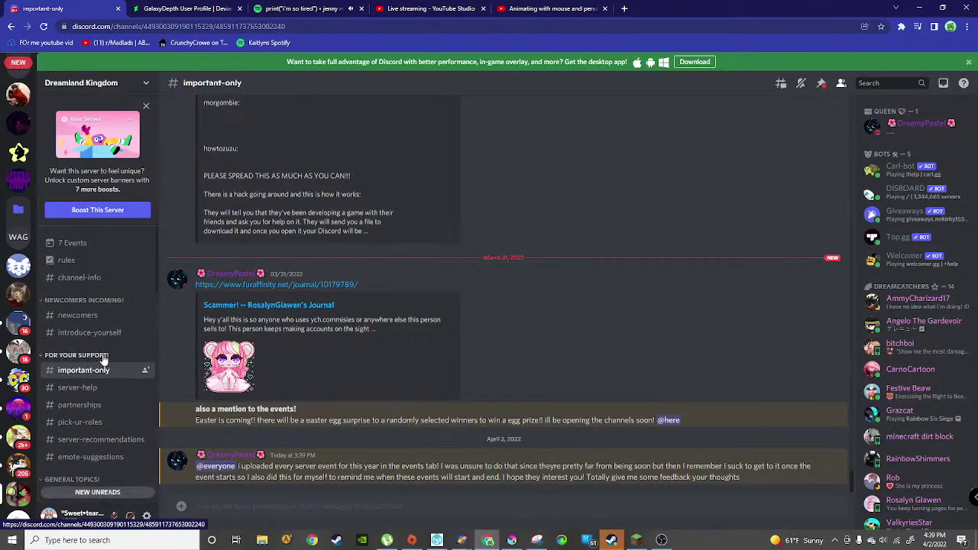
Step: Mark the Pride Month and Celebrating Dreamlands 4th events of the Dreamland Kingdom server as Interested
left_click(67, 243)
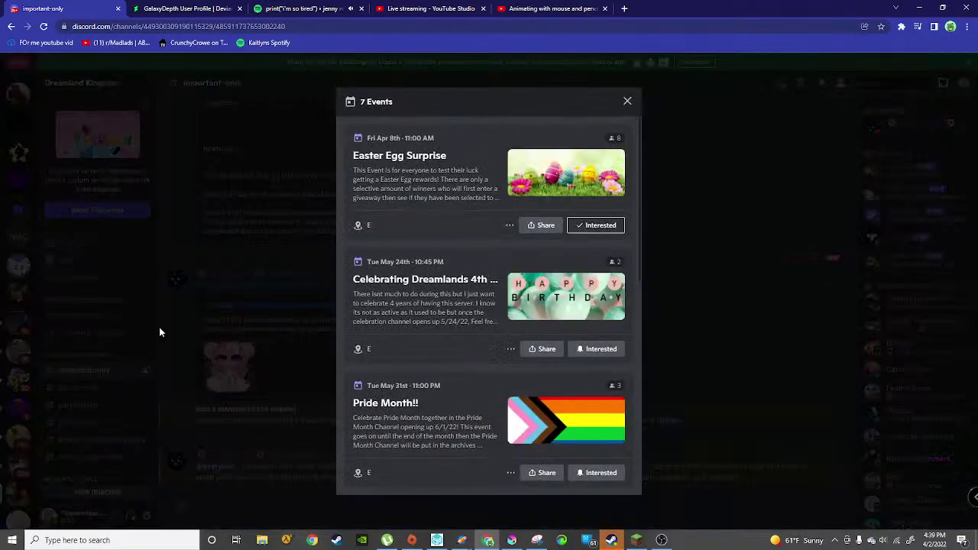
left_click(591, 475)
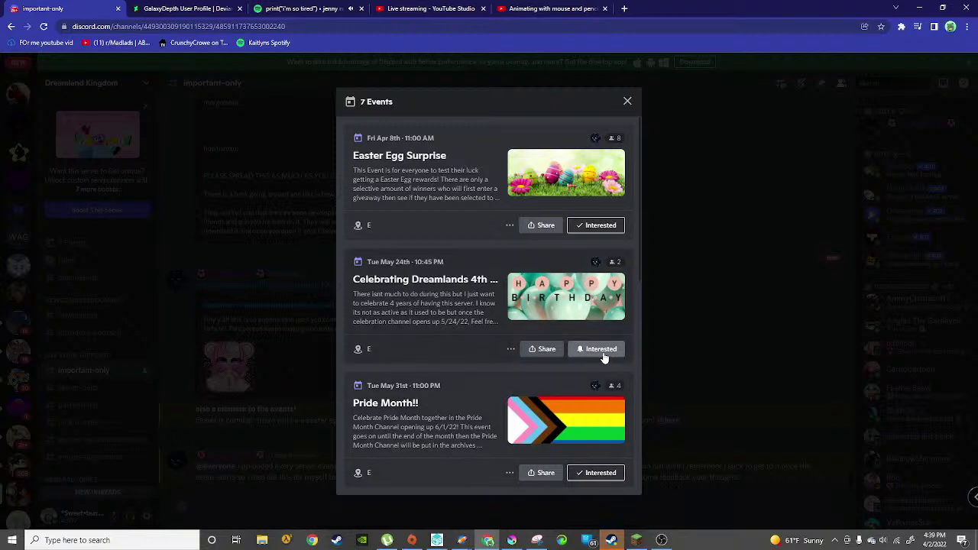
left_click(579, 351)
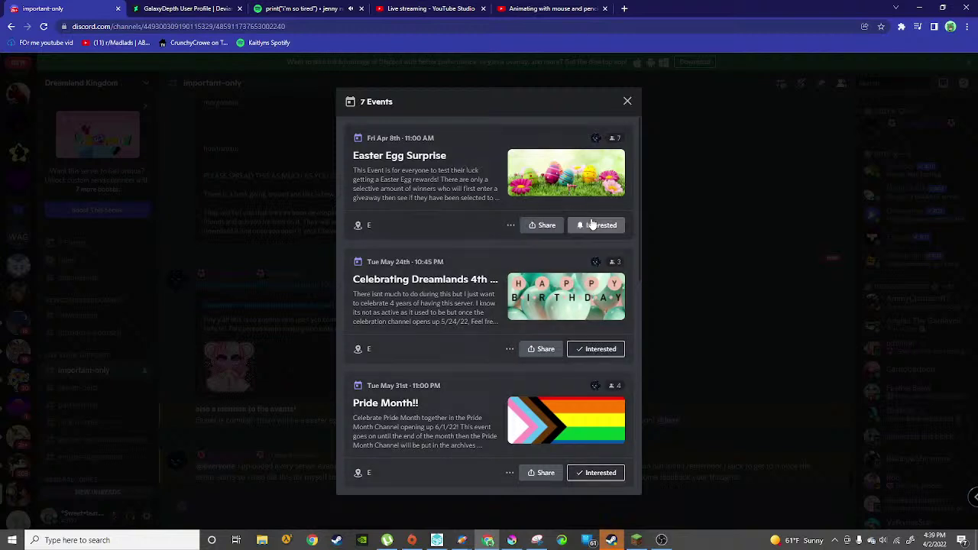
Step: Mark the Inktober, Halloween Costume Party and Secret Santa events as Interested and close the events list
scroll(448, 247, "down", 2)
scroll(446, 247, "down", 3)
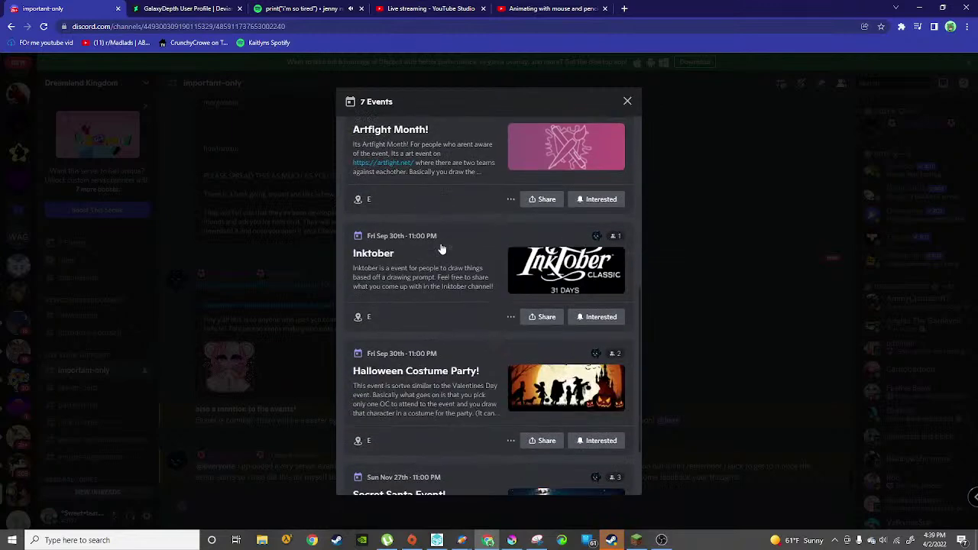
scroll(442, 248, "up", 1)
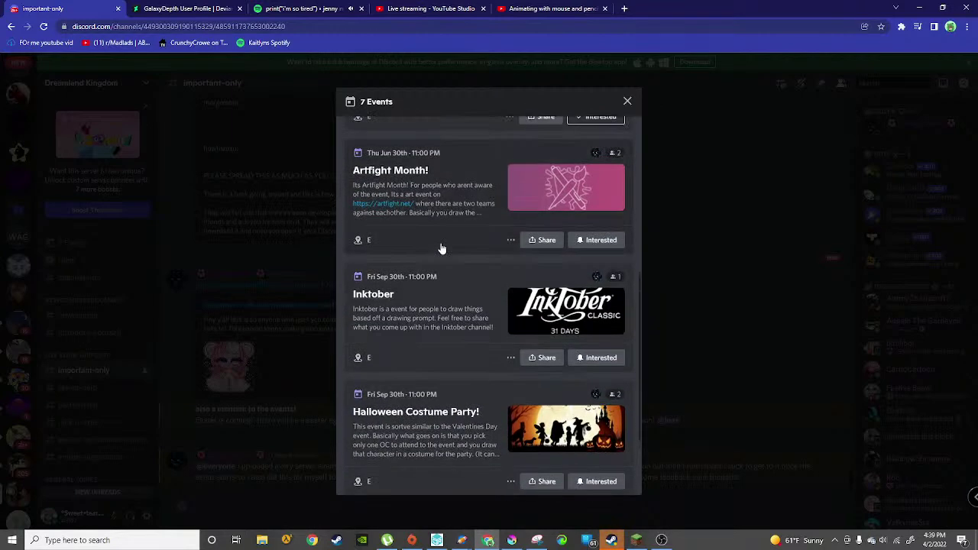
scroll(447, 250, "down", 1)
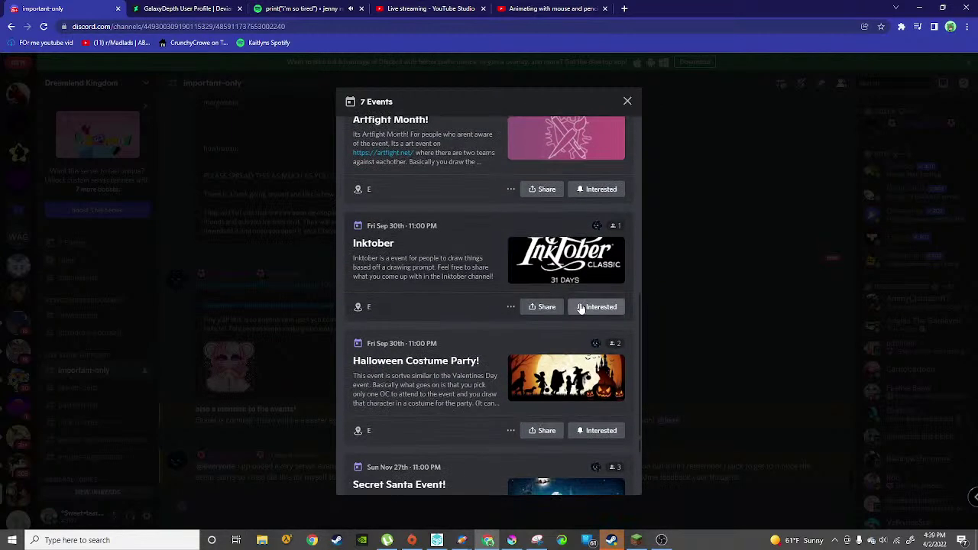
left_click(583, 307)
left_click(593, 433)
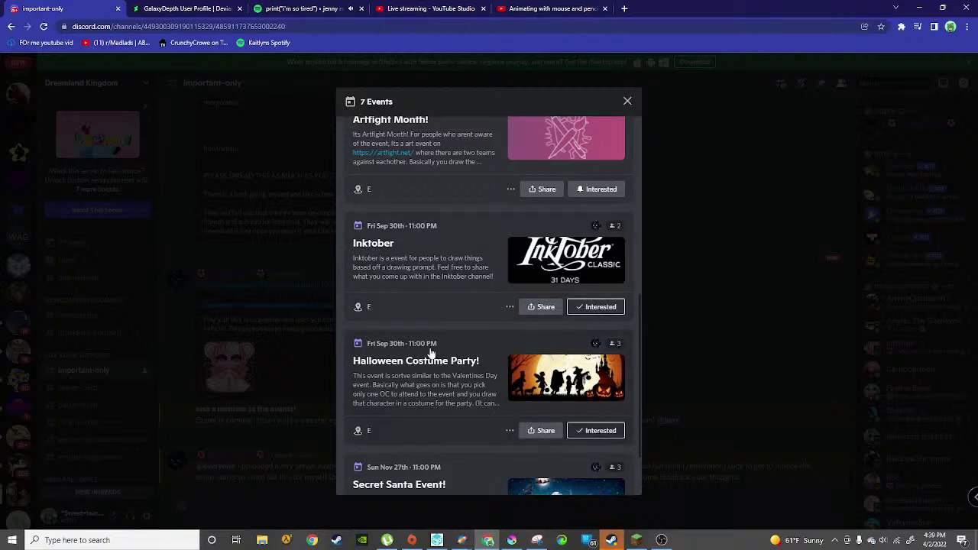
scroll(432, 351, "down", 1)
left_click(604, 472)
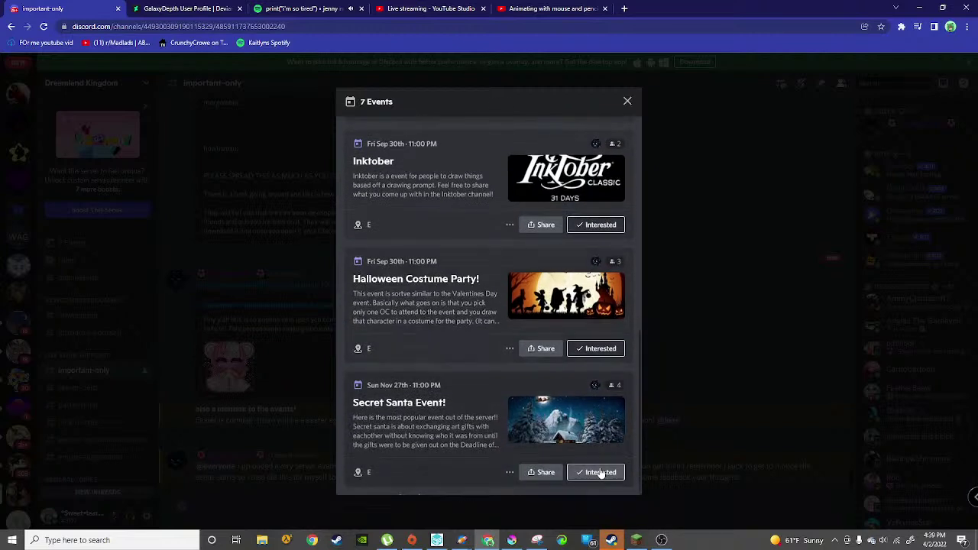
left_click(628, 102)
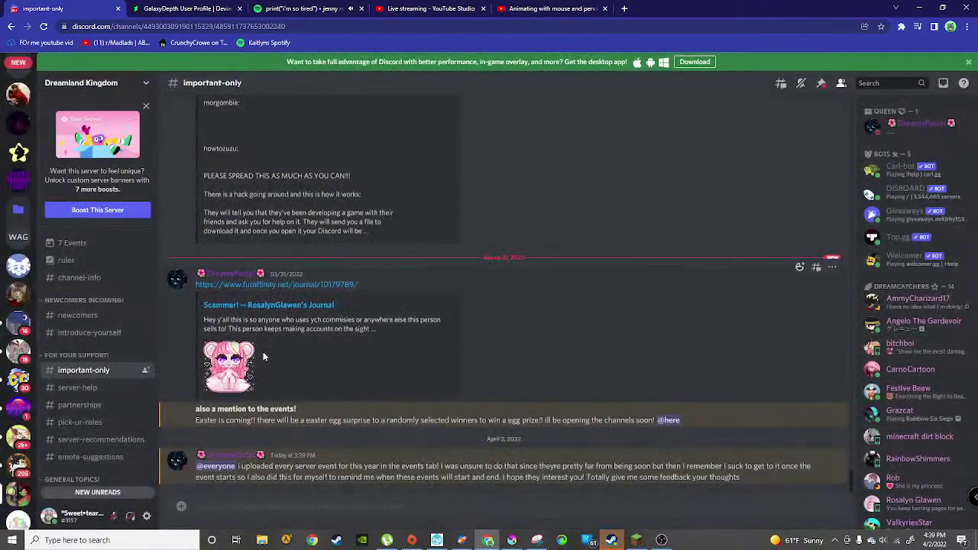
Step: Switch to Pencil2D and draw white detail lines inside and beside the ear of the light blue animal on frame 11
scroll(19, 306, "up", 5)
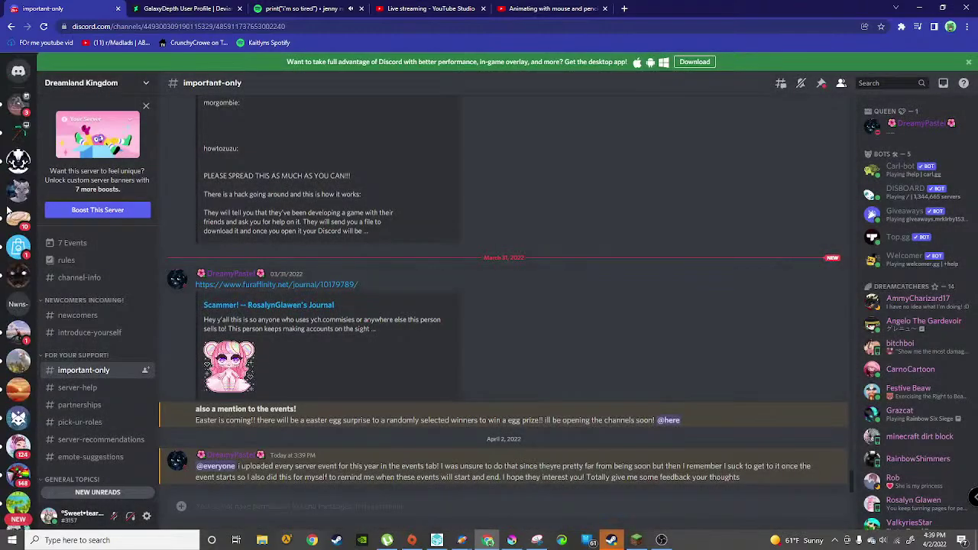
left_click(512, 541)
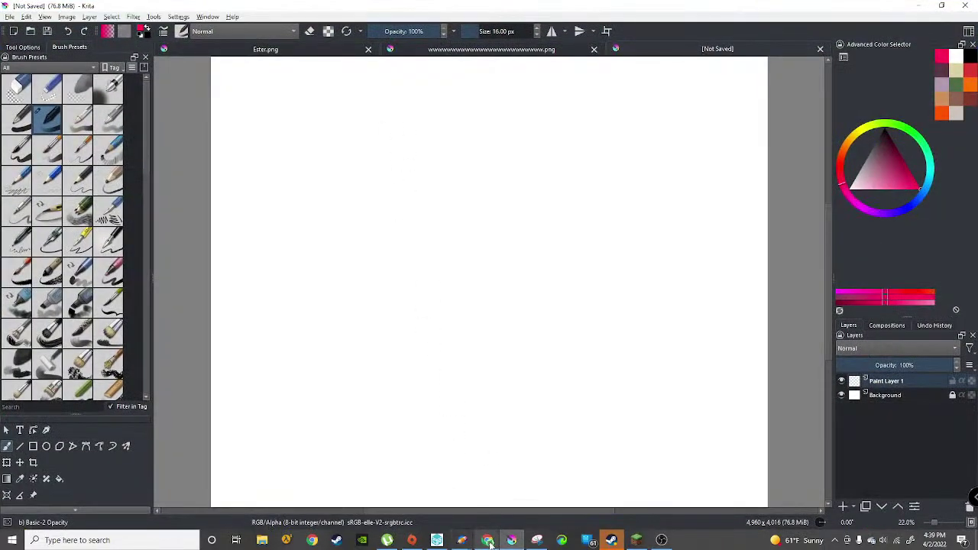
mouse_move(462, 541)
left_click(412, 499)
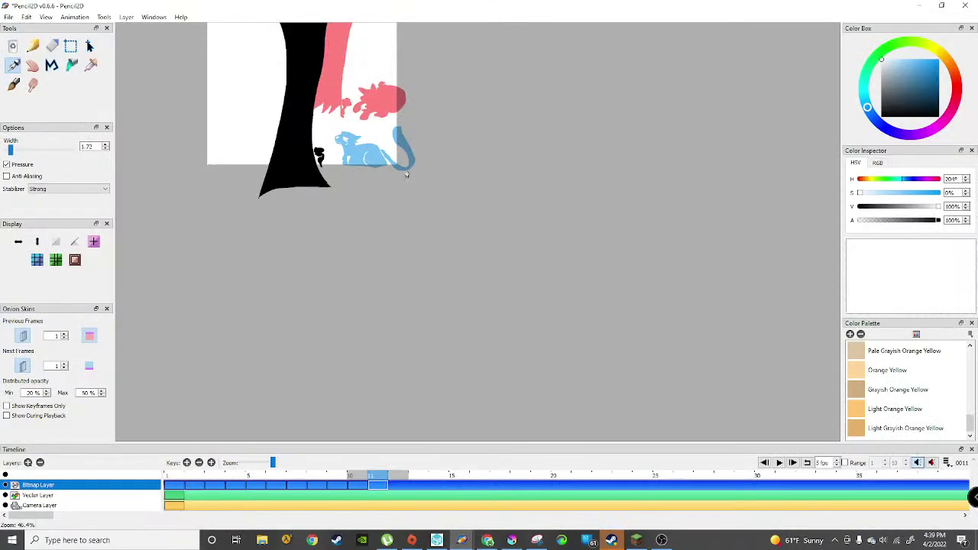
scroll(351, 154, "up", 8)
scroll(283, 116, "up", 6)
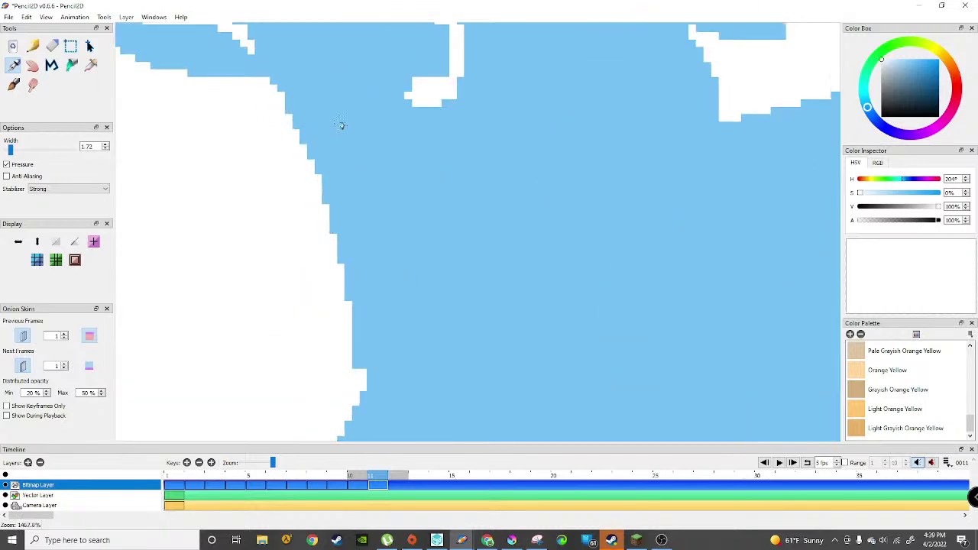
scroll(409, 164, "down", 6)
scroll(408, 168, "down", 3)
scroll(394, 158, "up", 5)
left_click_drag(417, 156, 435, 200)
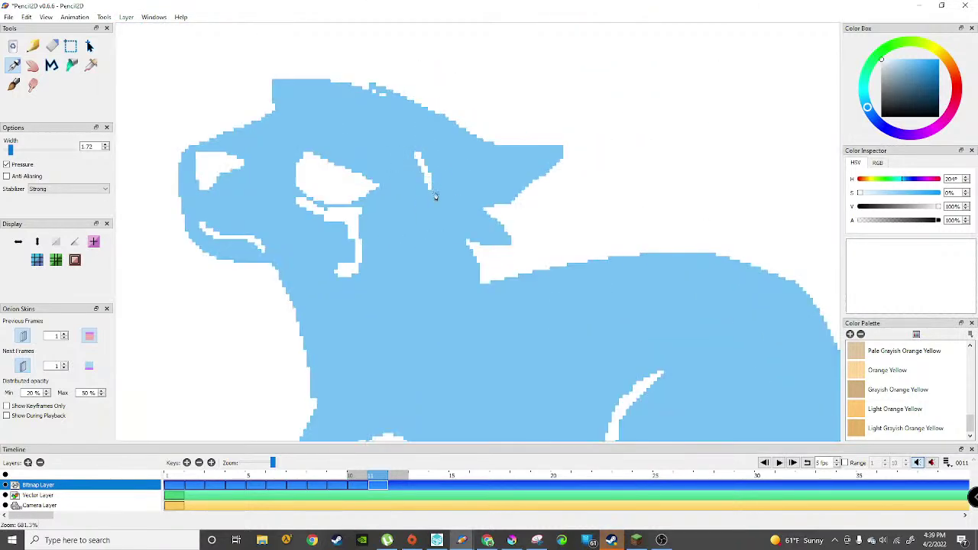
mouse_move(540, 155)
left_mouse_down()
mouse_move(504, 172)
mouse_move(444, 162)
left_mouse_up()
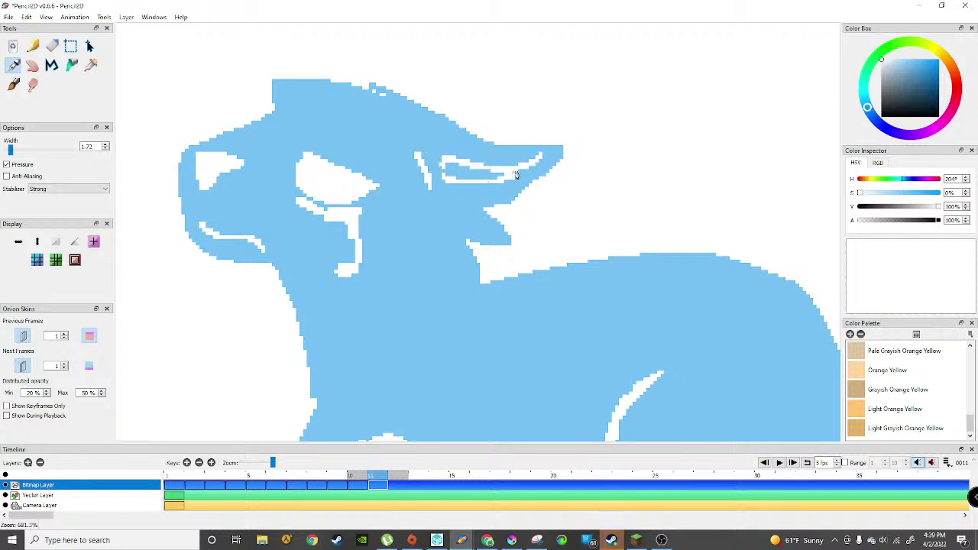
Step: Set the drawing colour to light purple (H 278°, S 39%, V 98%) and try a stroke on the light blue animal's head
scroll(504, 181, "down", 6)
scroll(562, 182, "down", 2)
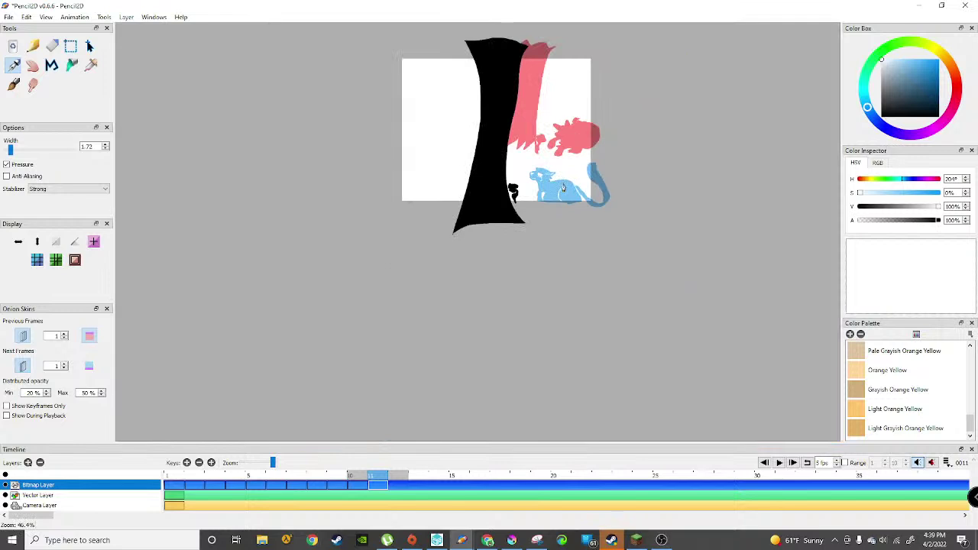
scroll(564, 187, "up", 4)
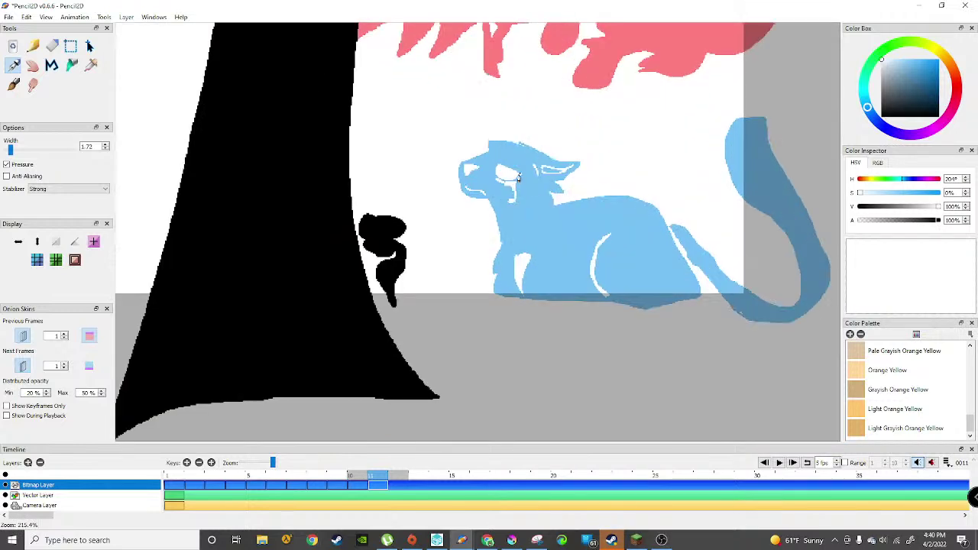
scroll(553, 153, "up", 4)
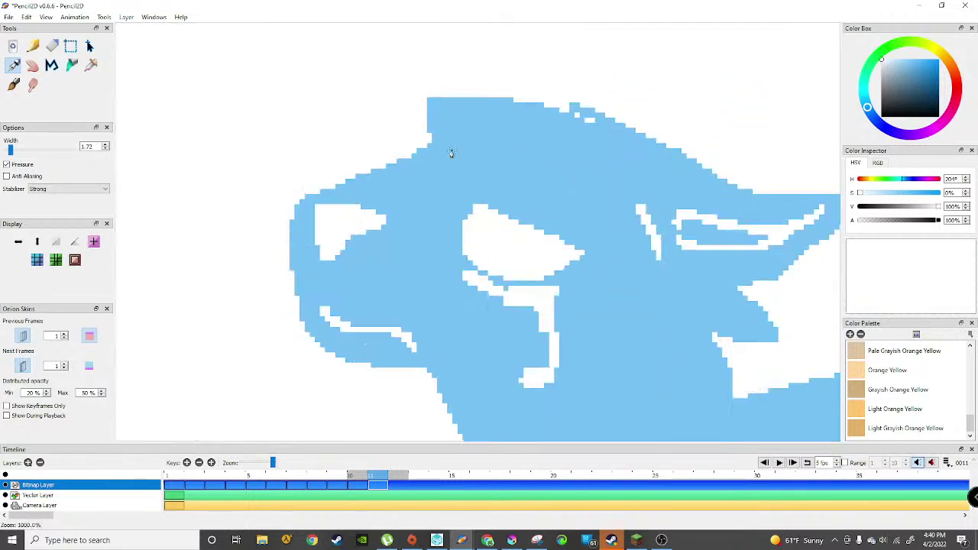
scroll(569, 157, "down", 8)
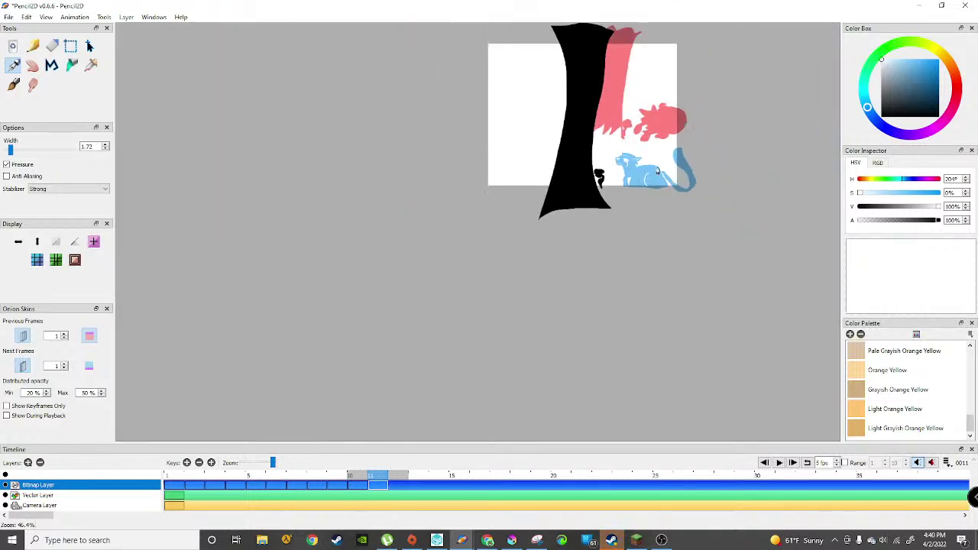
left_click(918, 136)
left_click(904, 62)
scroll(697, 133, "up", 1)
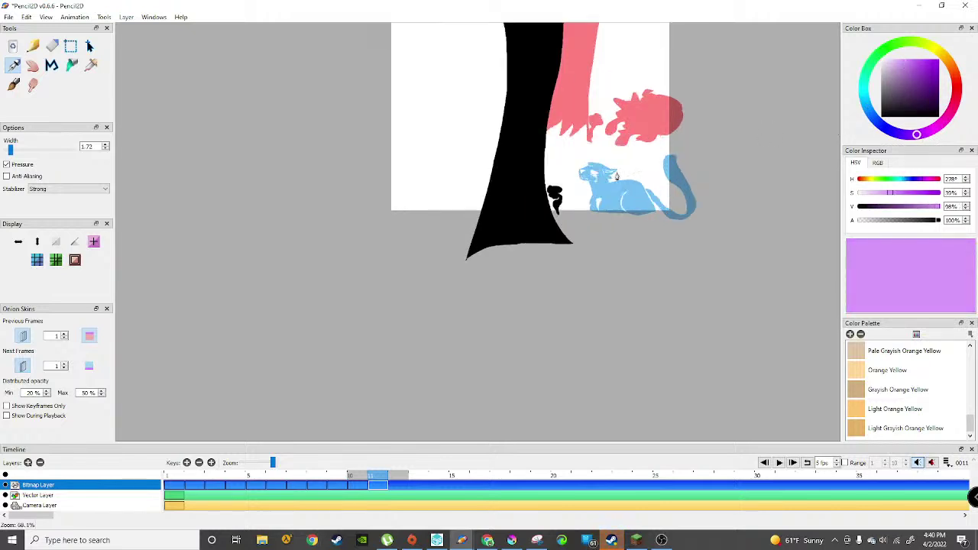
scroll(622, 174, "up", 8)
mouse_move(506, 139)
left_mouse_down()
mouse_move(510, 153)
mouse_move(491, 140)
mouse_move(516, 164)
left_mouse_up()
scroll(535, 153, "down", 8)
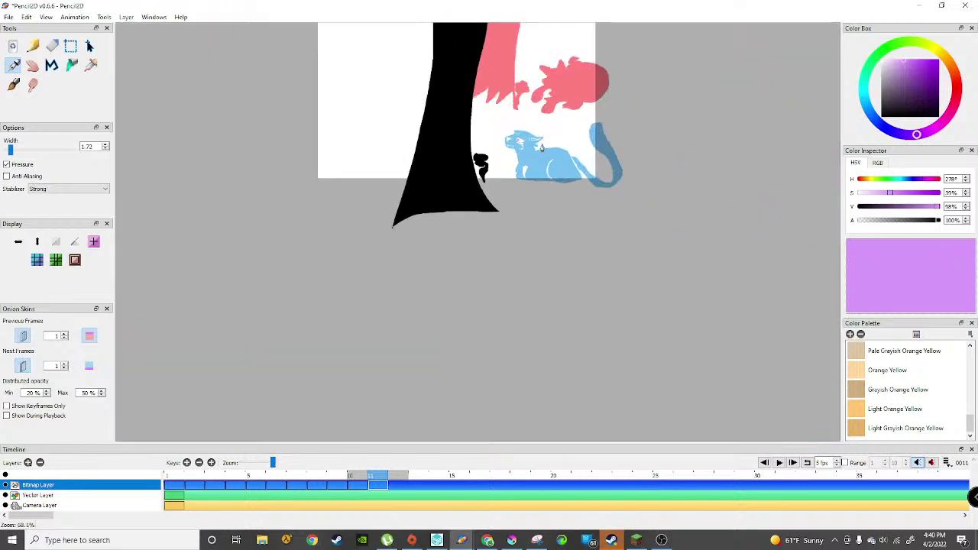
scroll(541, 147, "up", 1)
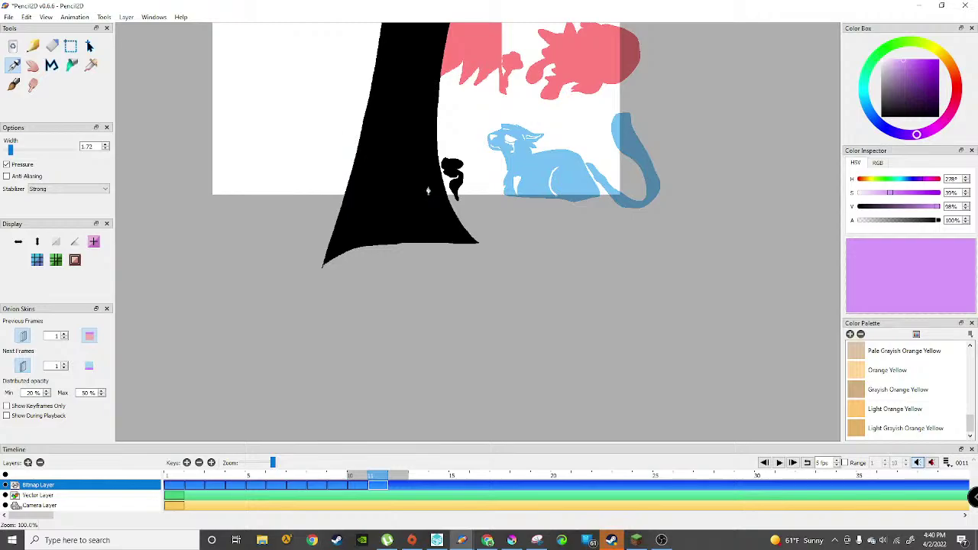
Step: Switch to the YouTube livestream in the browser and send "lowkey proud of this frame" in its live chat
left_click(488, 541)
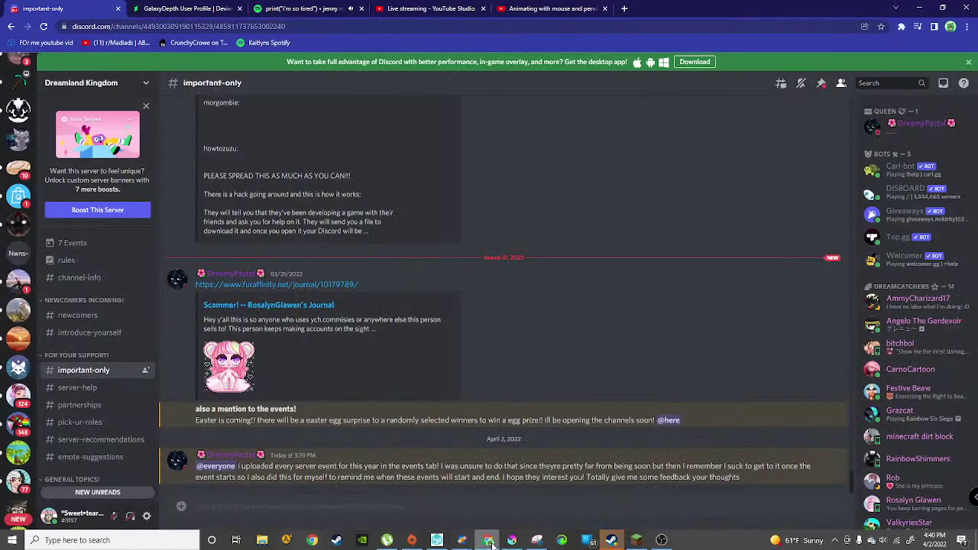
left_click(535, 9)
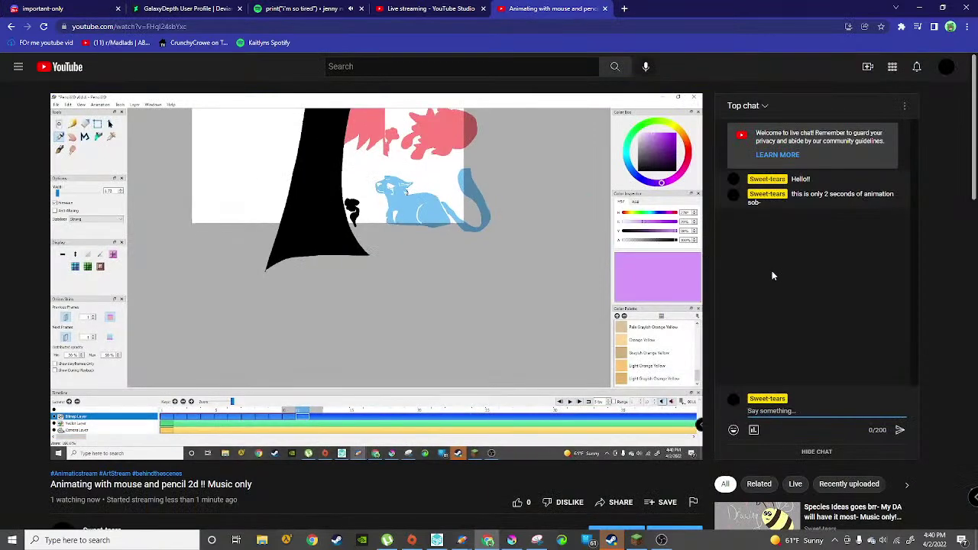
type("lowkey proud of this frame")
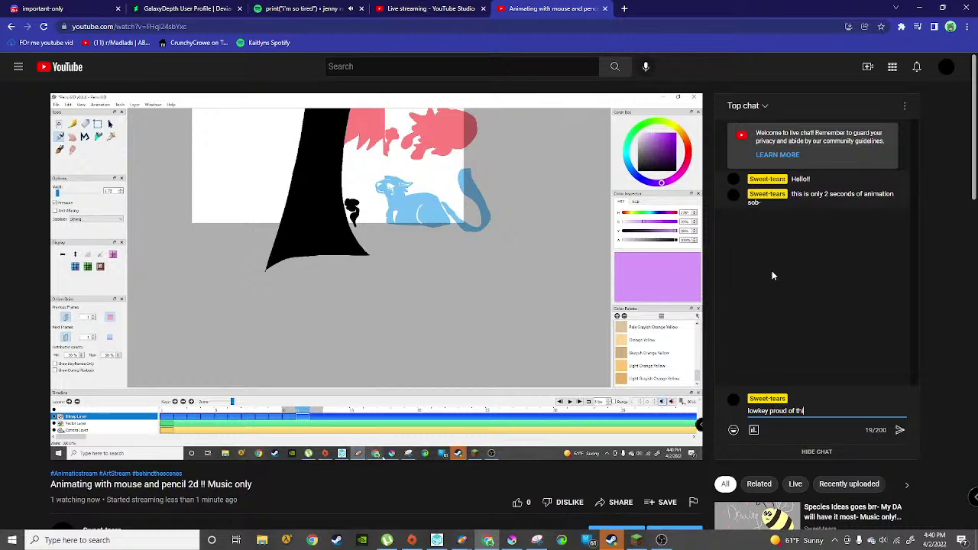
key("Return")
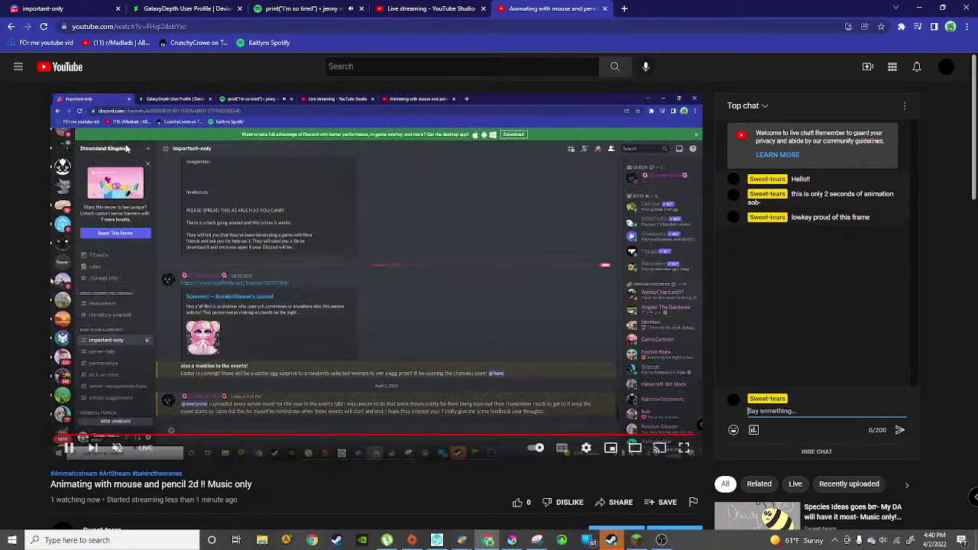
Step: Return to Discord and open the wip-artwork-2 channel of the Original Clans RP server
left_click(100, 8)
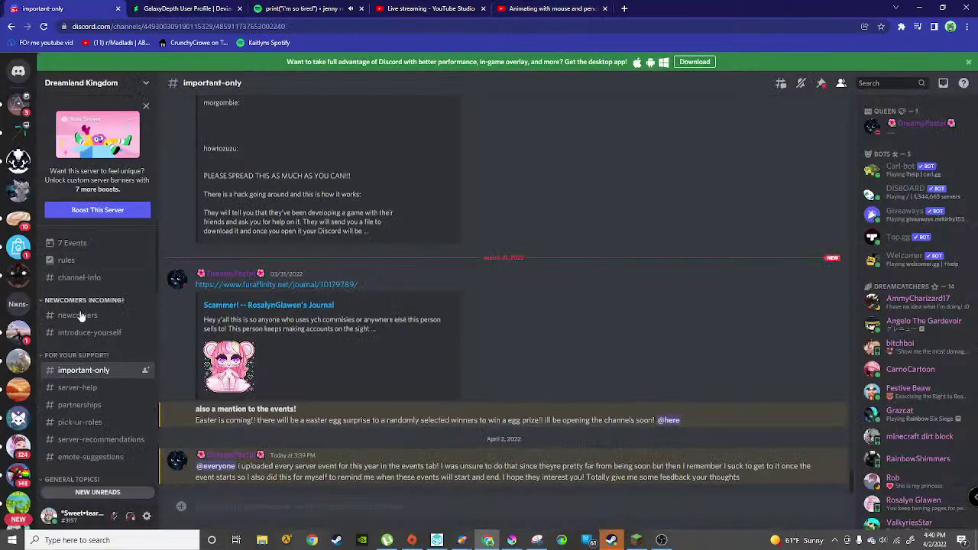
scroll(18, 306, "down", 5)
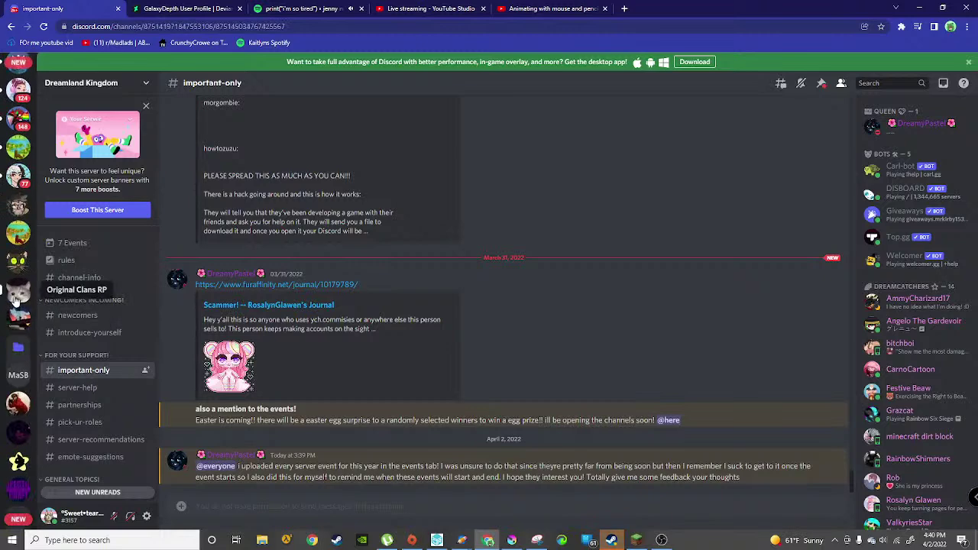
left_click(18, 293)
scroll(89, 342, "up", 3)
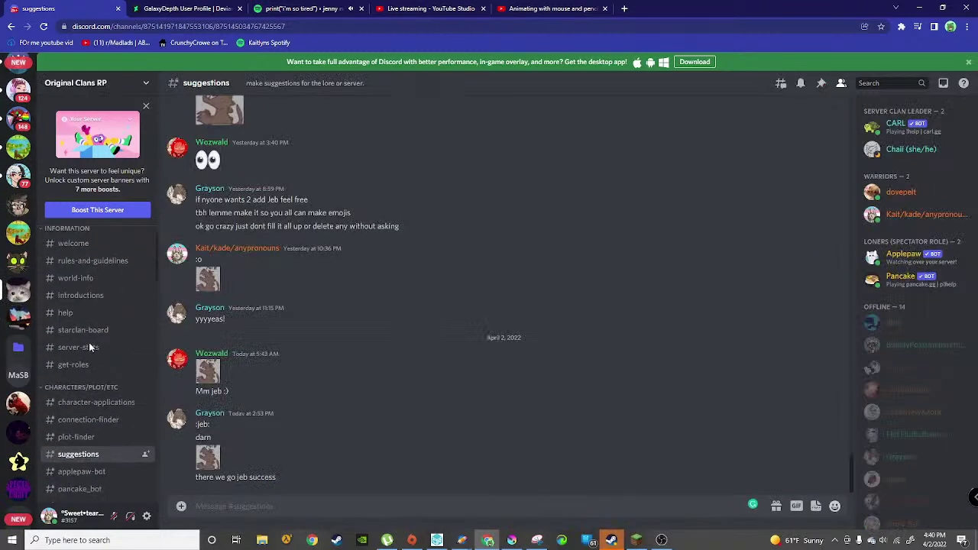
scroll(92, 352, "down", 8)
scroll(90, 367, "down", 1)
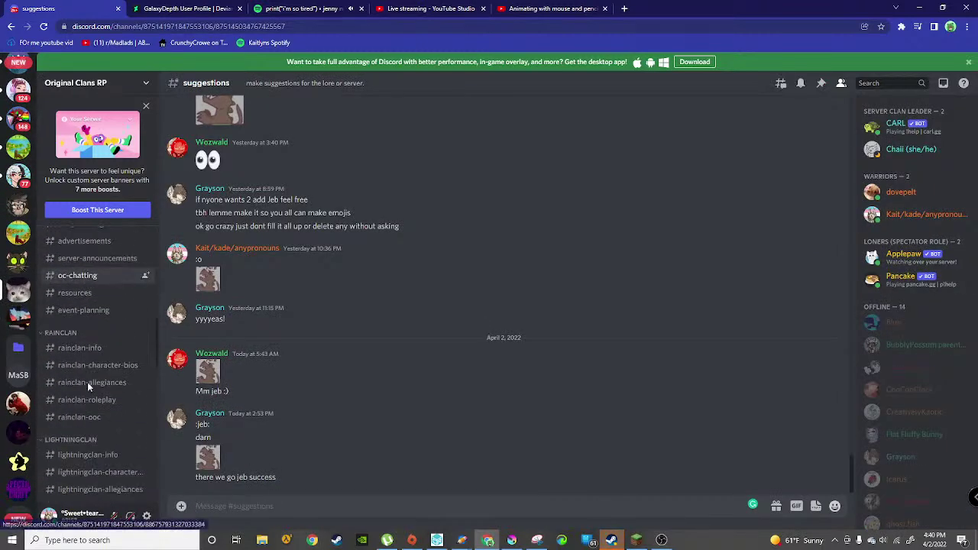
scroll(87, 382, "up", 1)
left_click(82, 293)
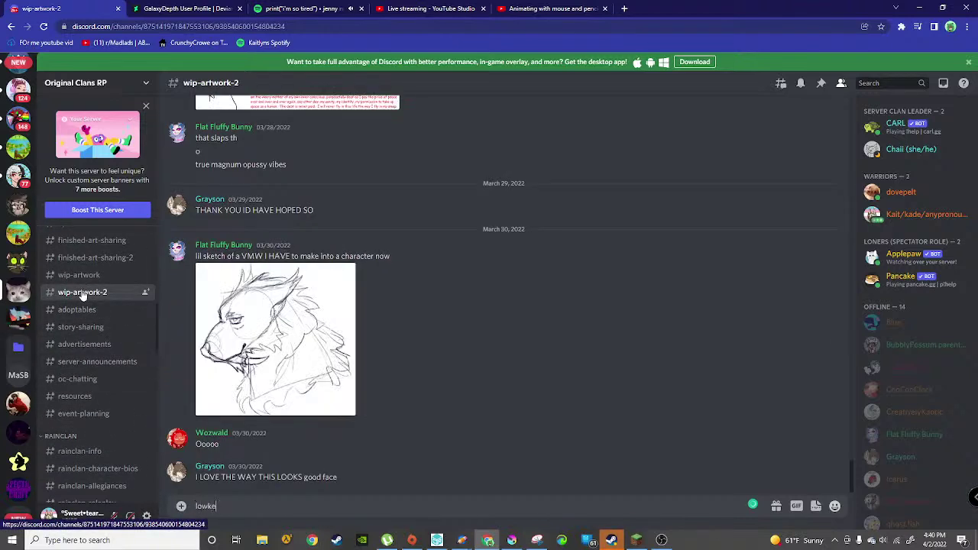
Step: Post "lowkey proud of this frame" with the copied screenshot of the animation frame and view the posted image enlarged
type("lowkey proud of this frame")
key("ctrl+v")
key("Return")
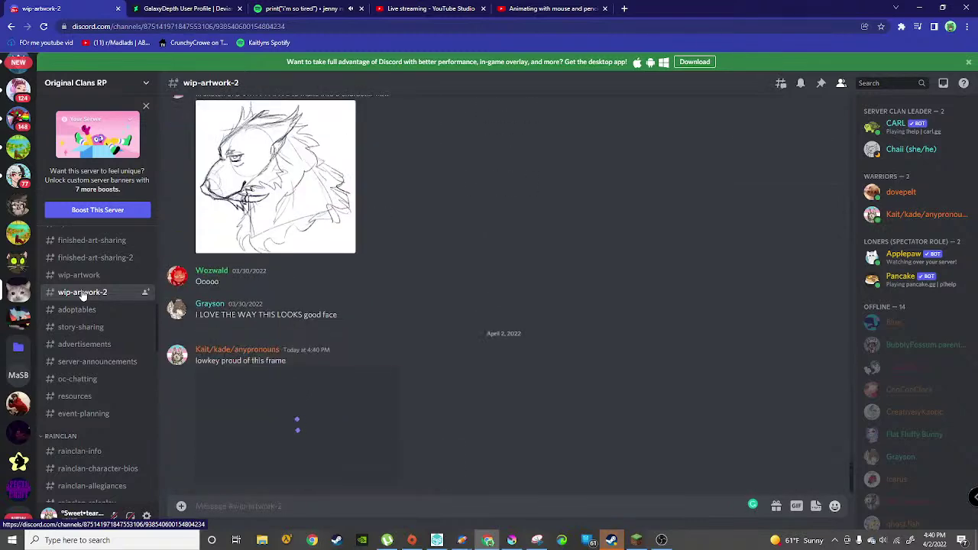
left_click(270, 443)
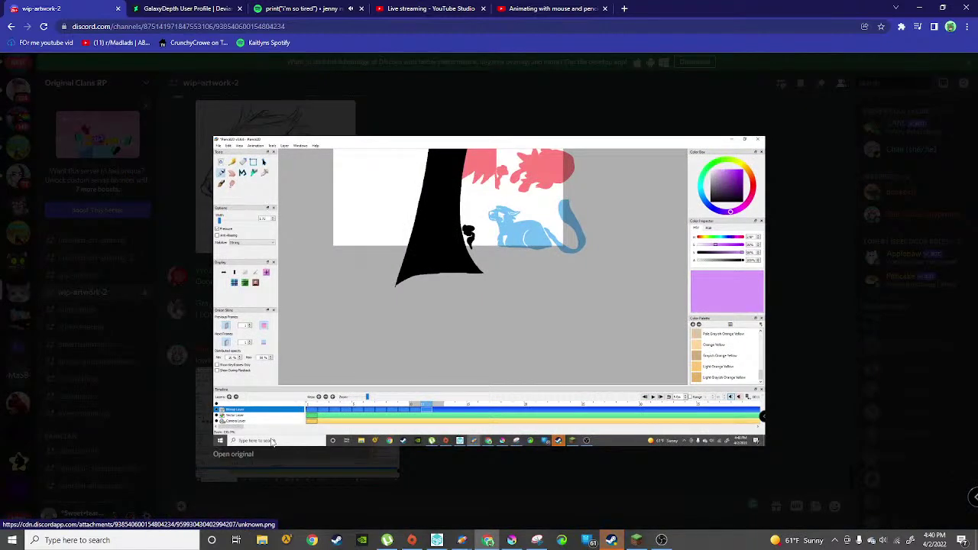
left_click(467, 495)
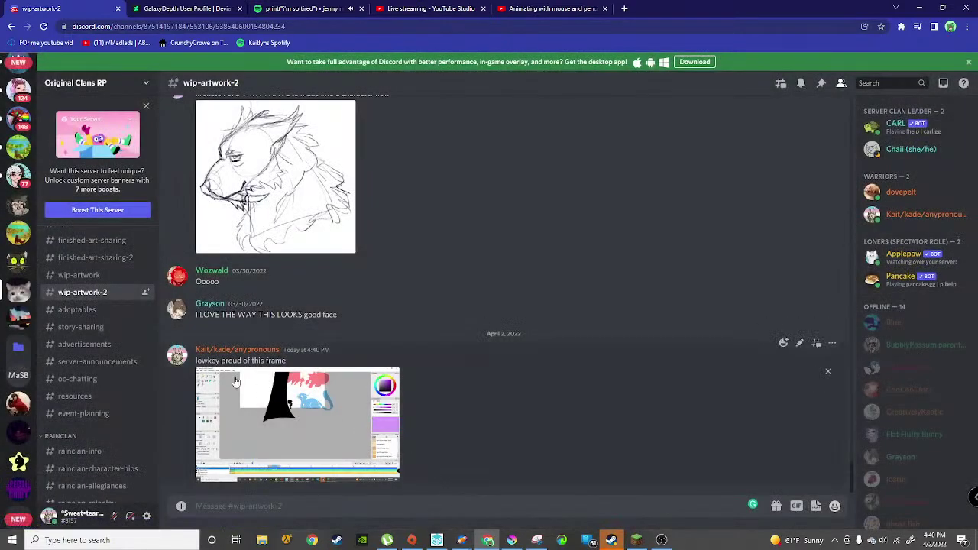
Step: Post "lowkey proud of this frame" with the copied screenshot in the general-art channel of the Wounded Spirits server
scroll(17, 329, "up", 1)
left_click(12, 369)
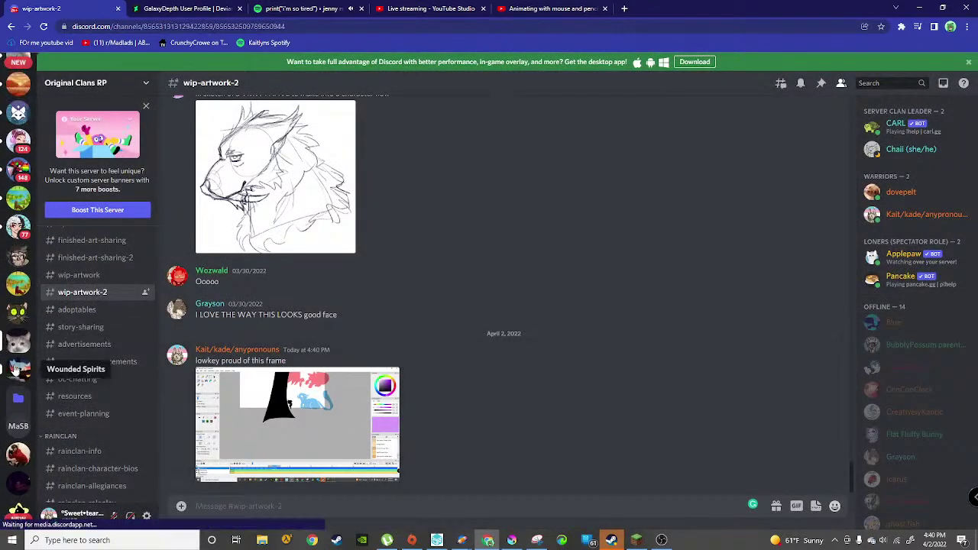
scroll(80, 370, "down", 5)
scroll(80, 370, "down", 5)
left_click(77, 329)
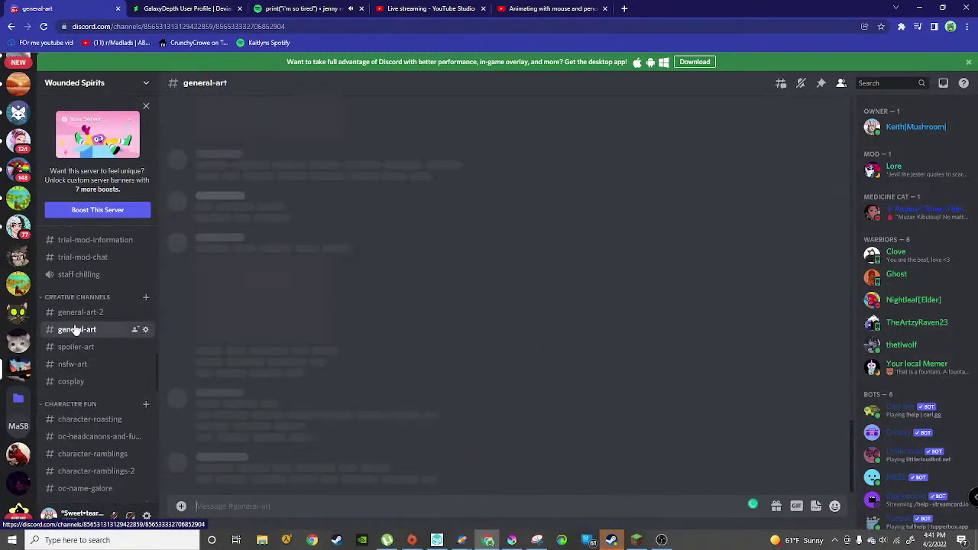
type("lowkey proud of this fra")
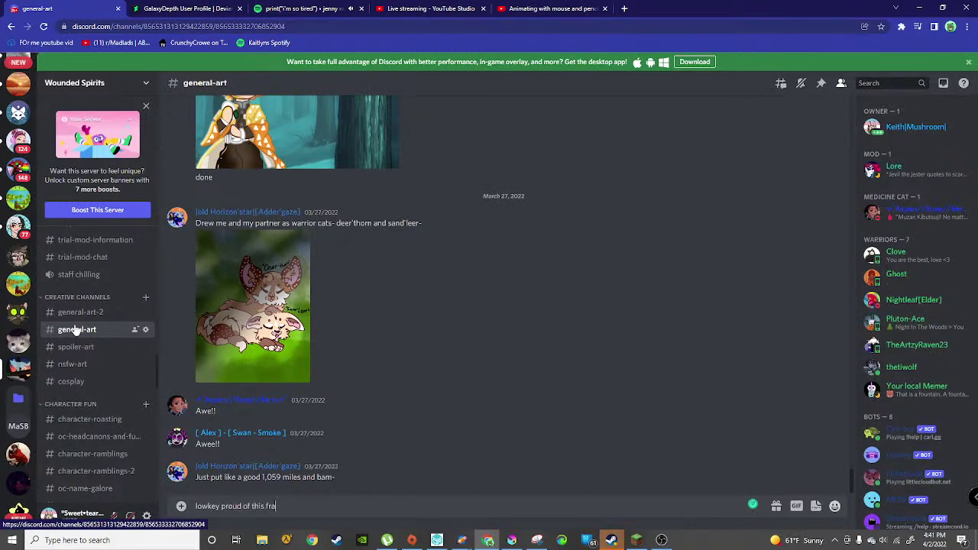
key("ctrl+v")
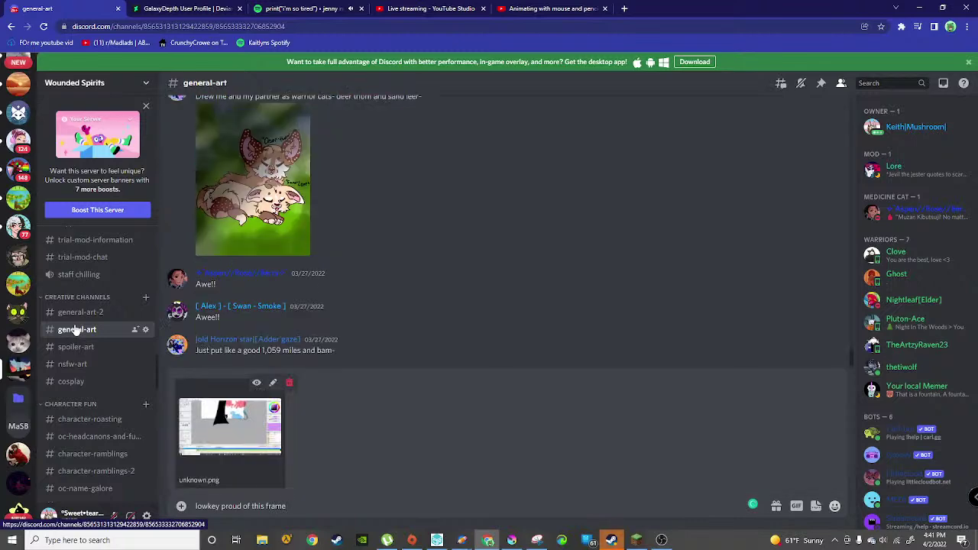
key("Return")
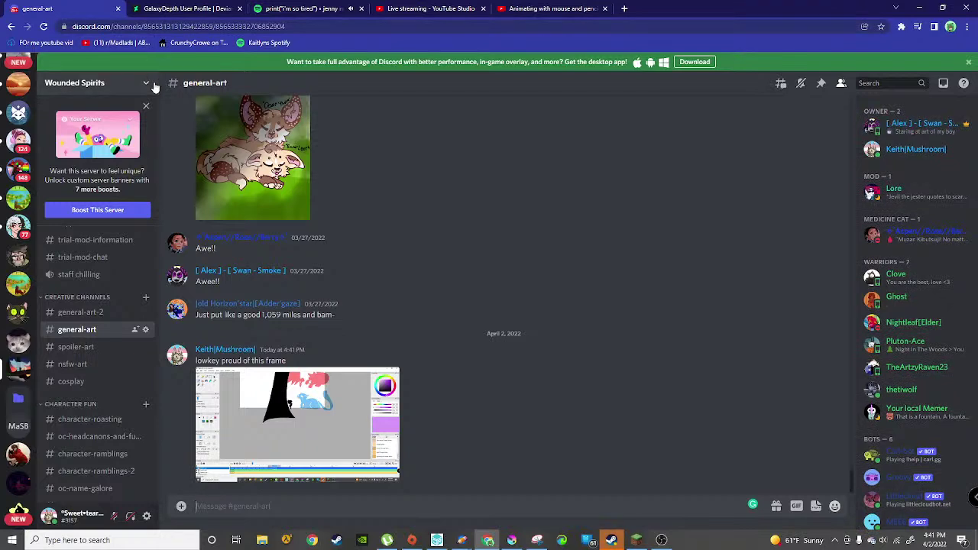
Step: Check the Spotify Liked Songs page and the live chat of the YouTube stream
left_click(163, 6)
left_click(283, 8)
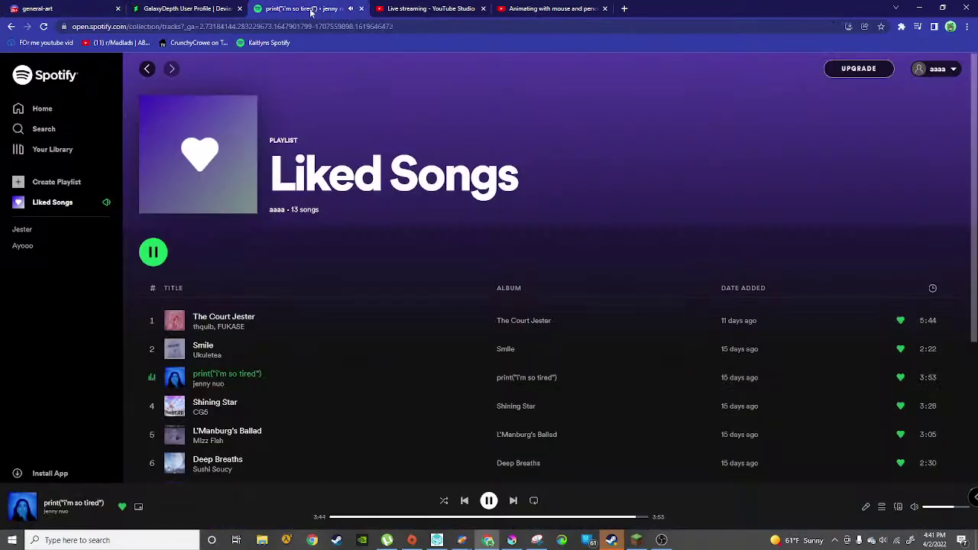
left_click(552, 9)
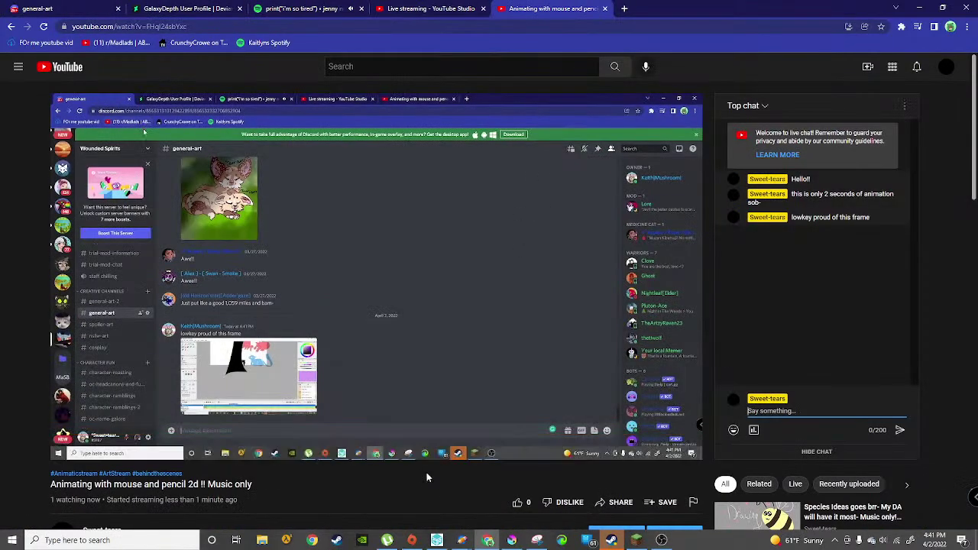
Step: Return to the Wounded Spirits general-art channel in Discord and look through the server list
left_click(94, 7)
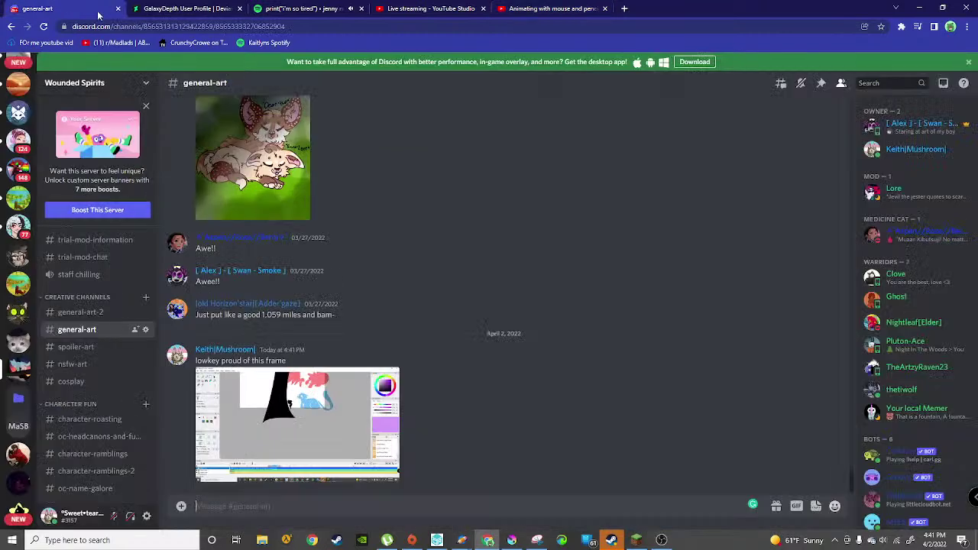
scroll(3, 252, "up", 2)
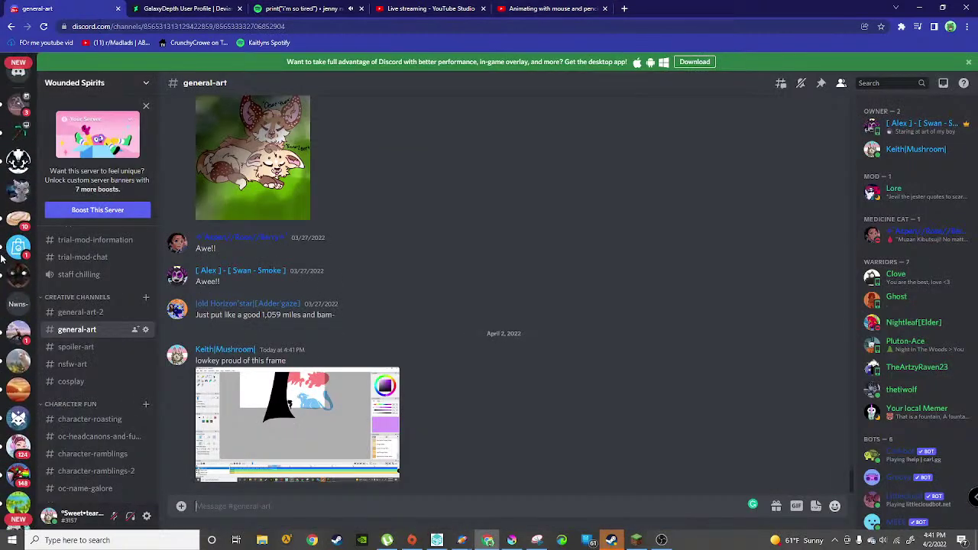
scroll(3, 284, "up", 2)
scroll(21, 370, "down", 10)
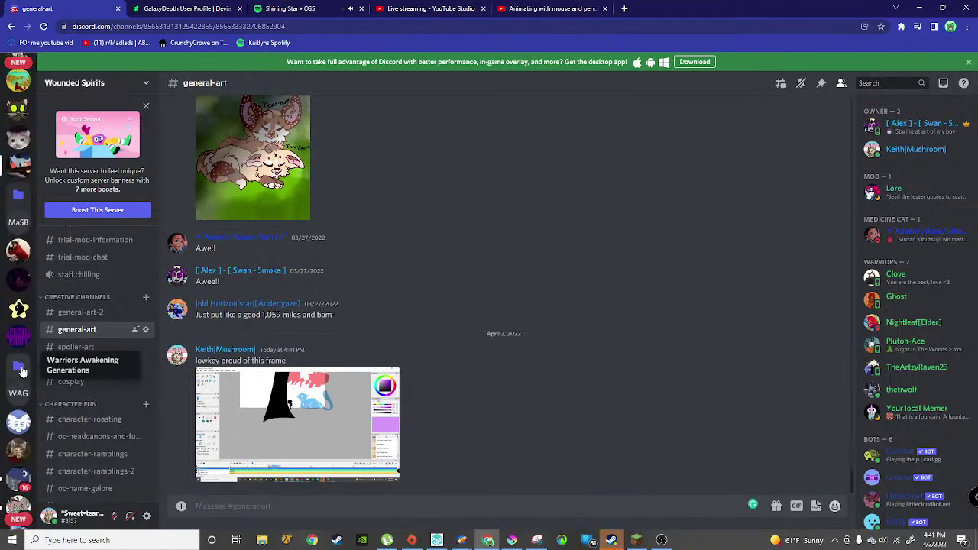
left_click(636, 541)
left_click(636, 540)
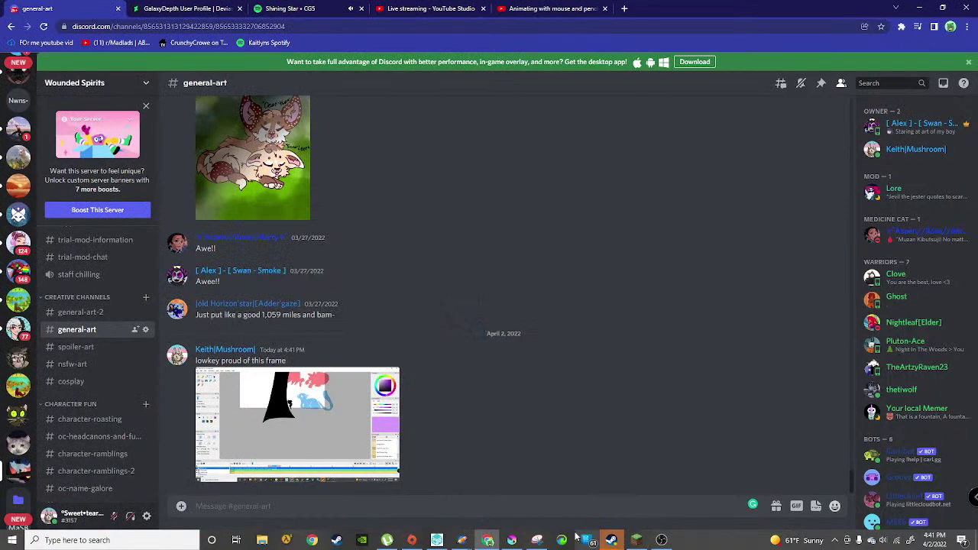
Step: Switch to the Pencil2D animation, sample the animal's light blue and draw fur tufts along its back on frame 11
mouse_move(462, 540)
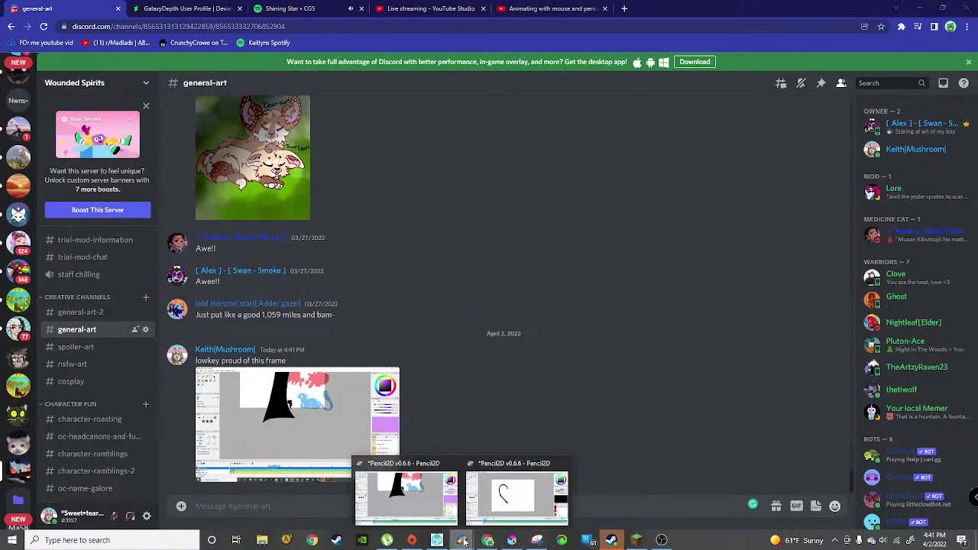
left_click(432, 516)
scroll(471, 360, "down", 3)
scroll(515, 334, "up", 4)
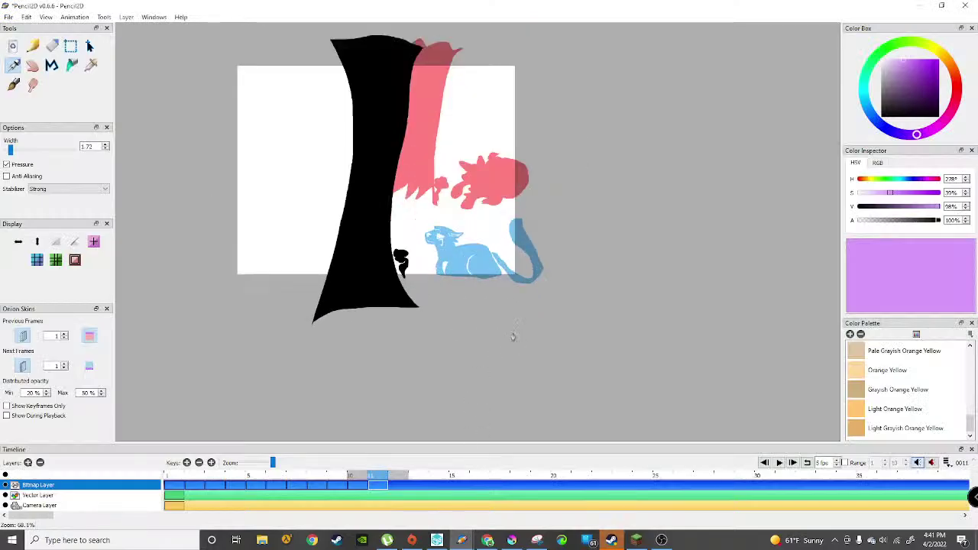
scroll(442, 251, "up", 5)
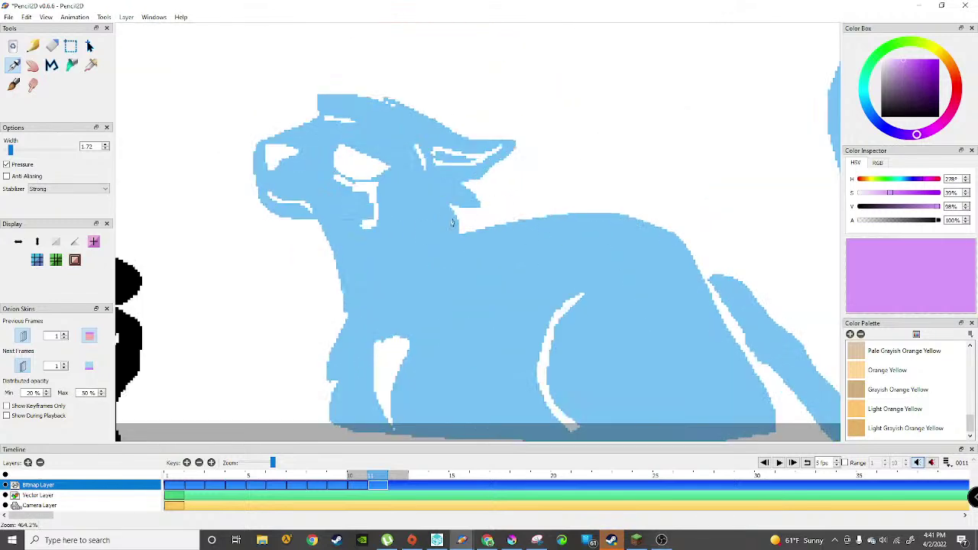
left_click(90, 65)
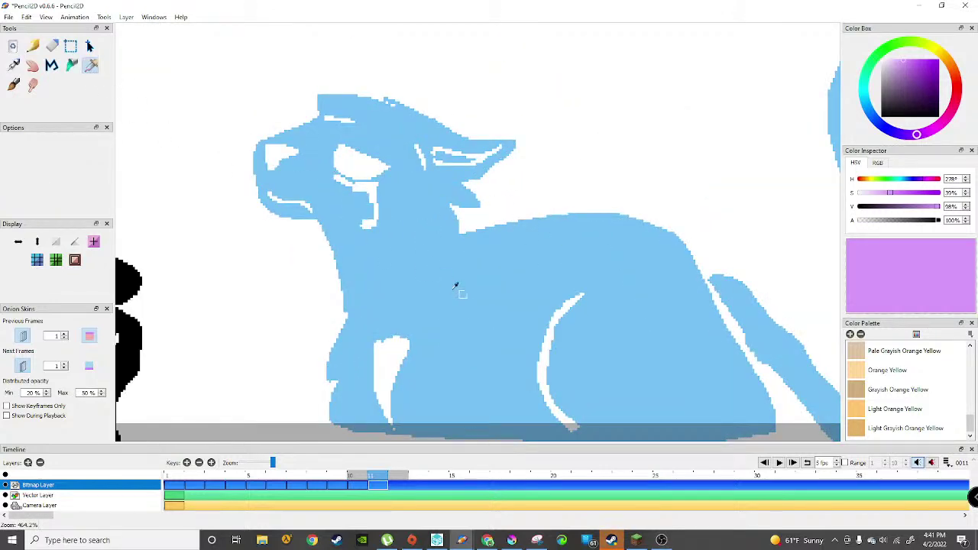
left_click(428, 275)
left_click(14, 66)
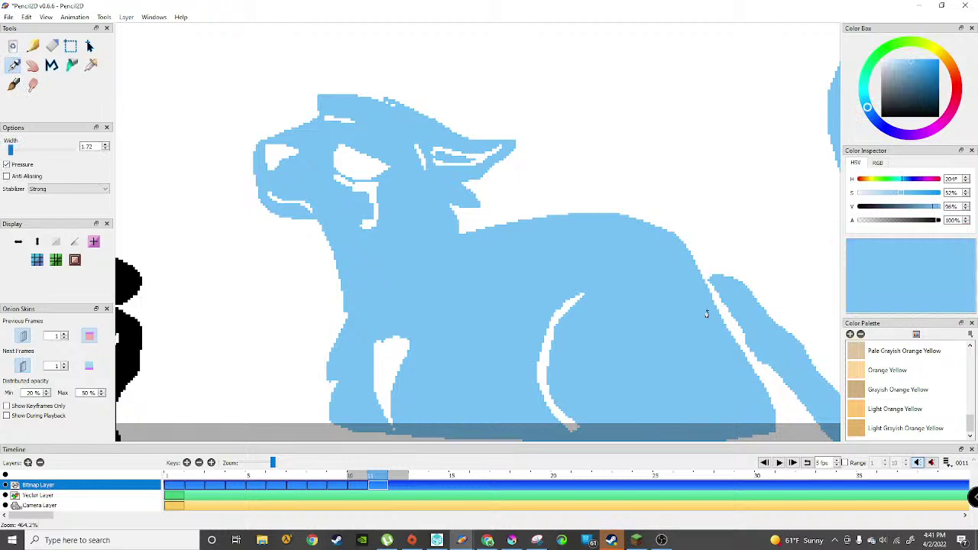
scroll(626, 221, "up", 5)
mouse_move(568, 211)
left_mouse_down()
mouse_move(666, 186)
mouse_move(631, 220)
mouse_move(795, 237)
mouse_move(753, 272)
mouse_move(799, 277)
mouse_move(798, 288)
mouse_move(786, 299)
mouse_move(737, 248)
left_mouse_up()
left_click_drag(630, 214, 632, 203)
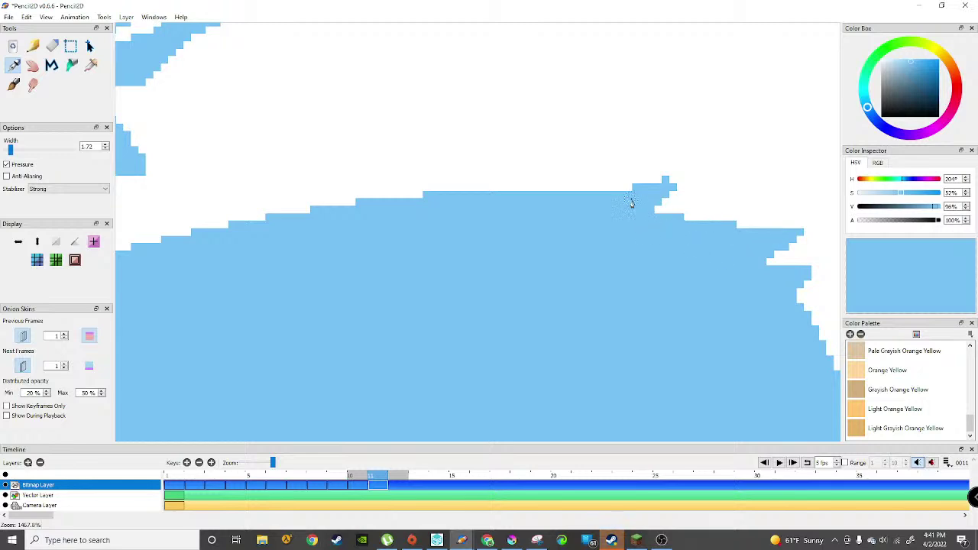
Step: Add a small light blue fur tuft where the animal's neck meets its back
scroll(634, 203, "down", 10)
scroll(676, 205, "up", 10)
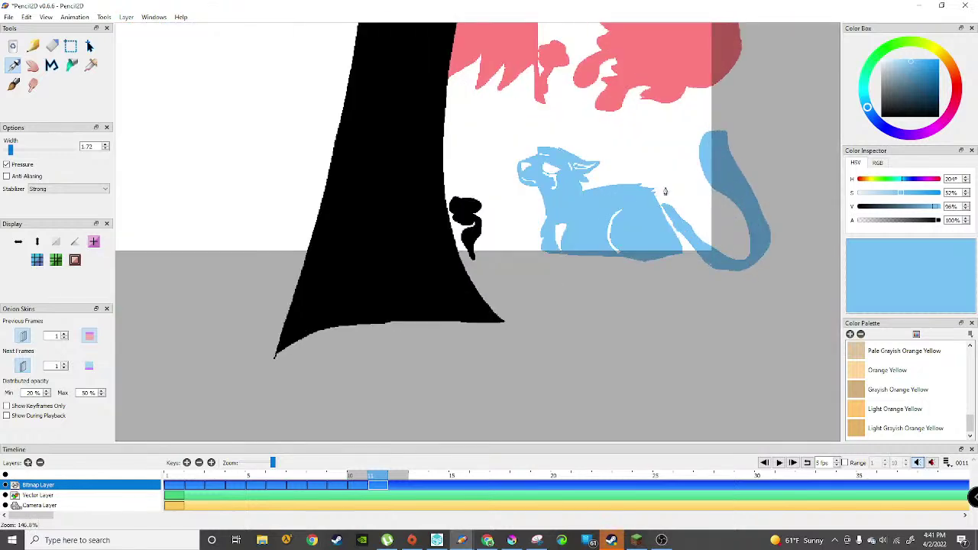
mouse_move(598, 171)
left_mouse_down()
mouse_move(694, 142)
mouse_move(689, 158)
left_mouse_up()
scroll(697, 147, "down", 10)
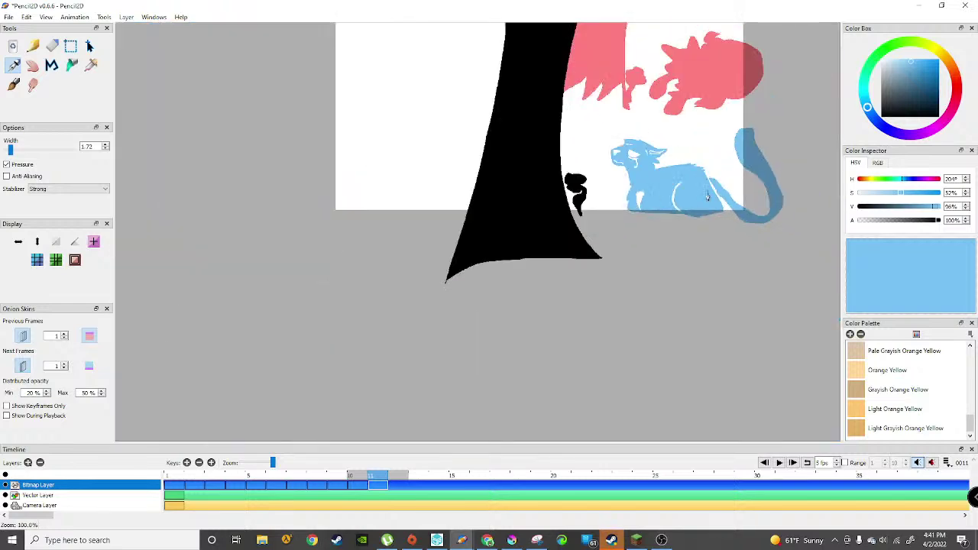
scroll(710, 195, "up", 5)
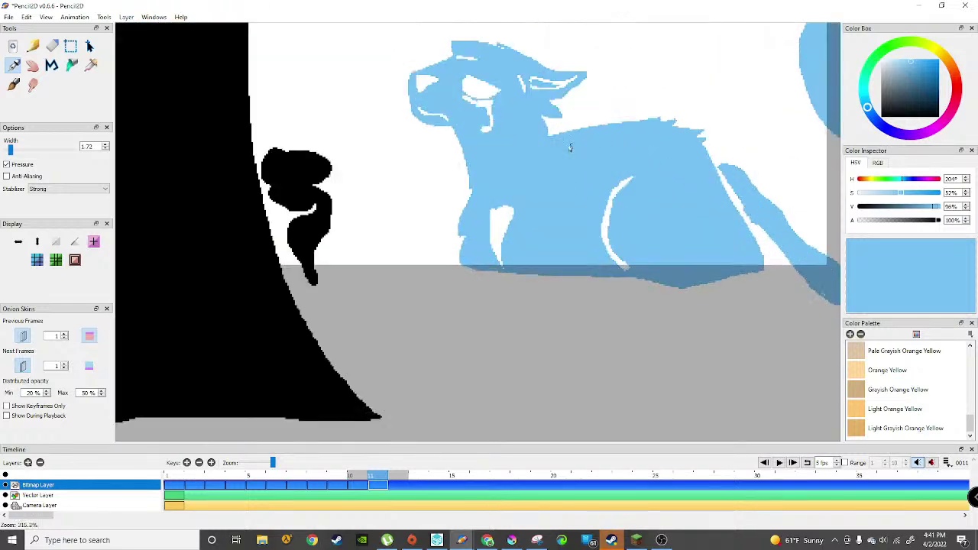
scroll(574, 145, "up", 3)
scroll(592, 113, "down", 8)
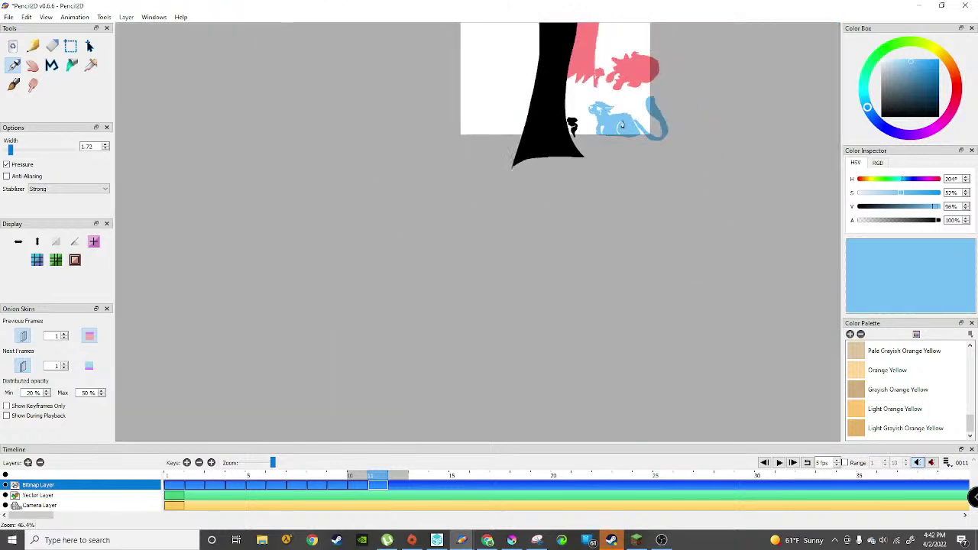
Step: Set the drawing color to white and draw a thin vertical line on the animal's belly between its front and hind legs
scroll(627, 121, "up", 5)
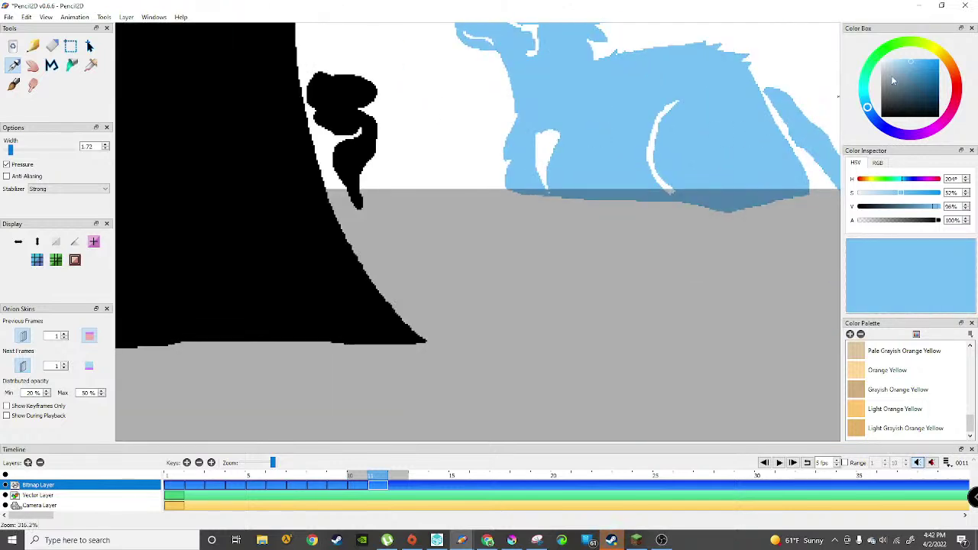
left_click(720, 54)
scroll(621, 172, "up", 1)
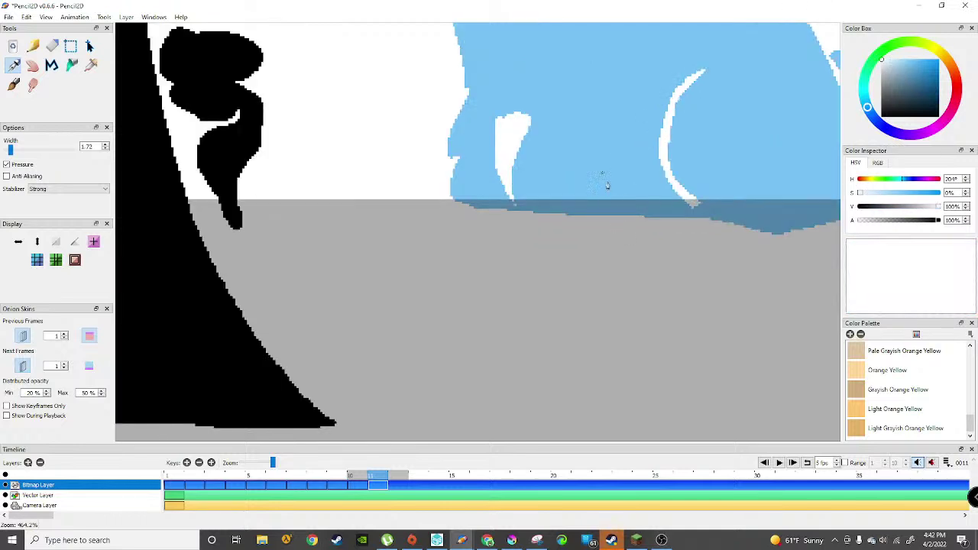
left_click_drag(606, 107, 604, 216)
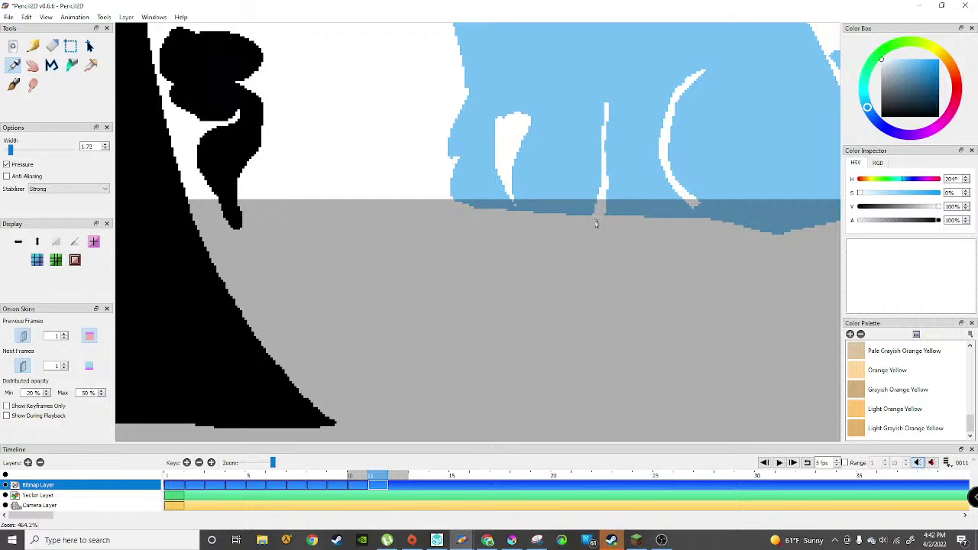
scroll(596, 224, "down", 7)
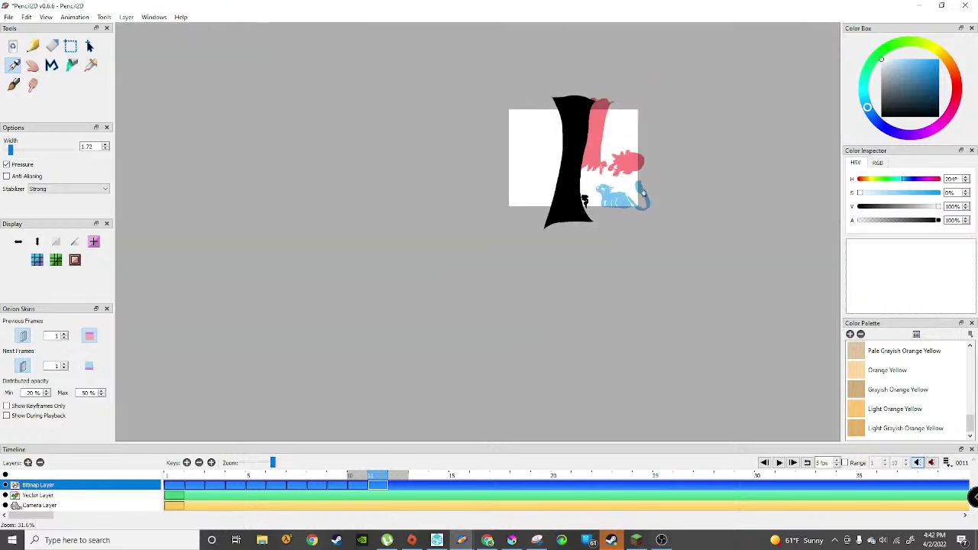
scroll(607, 210, "up", 8)
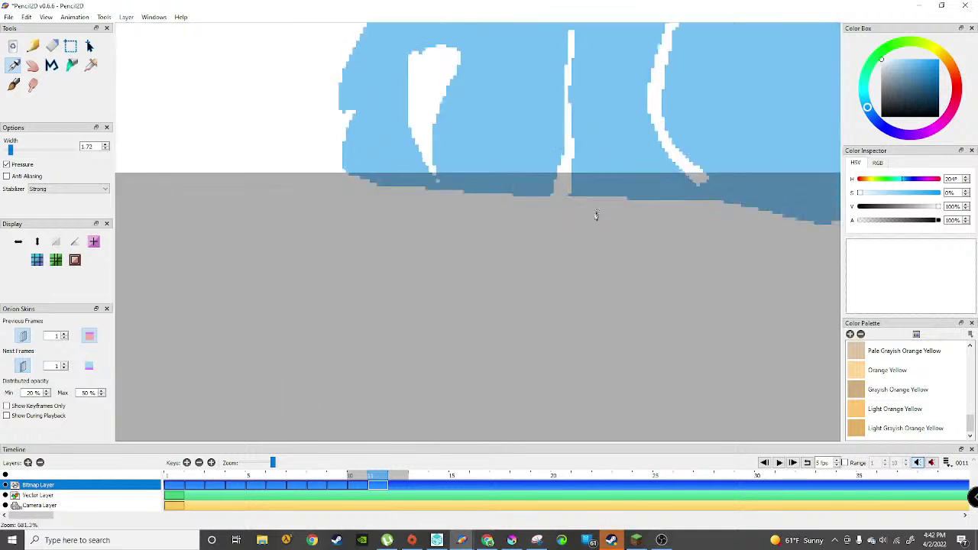
mouse_move(595, 175)
left_mouse_down()
mouse_move(675, 181)
mouse_move(609, 179)
left_mouse_up()
scroll(612, 182, "down", 6)
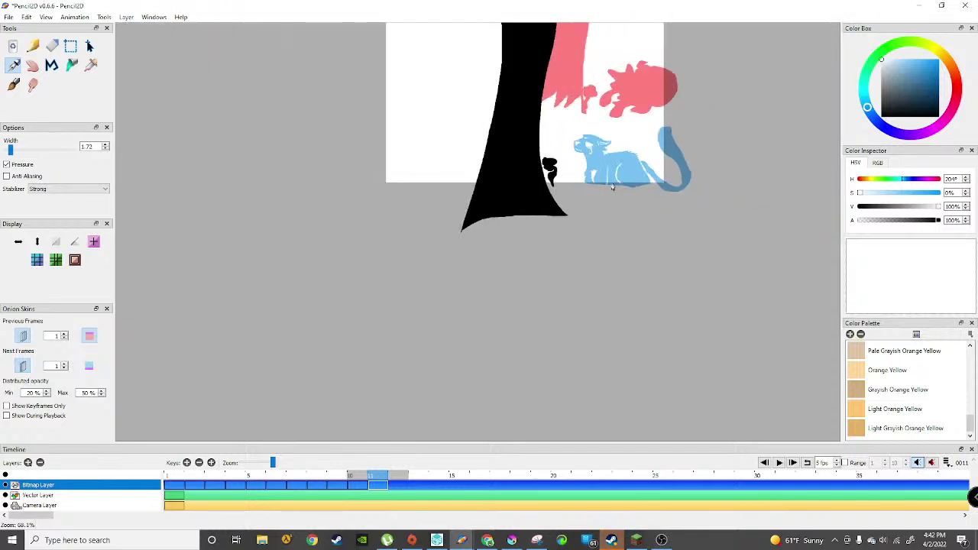
scroll(612, 187, "down", 3)
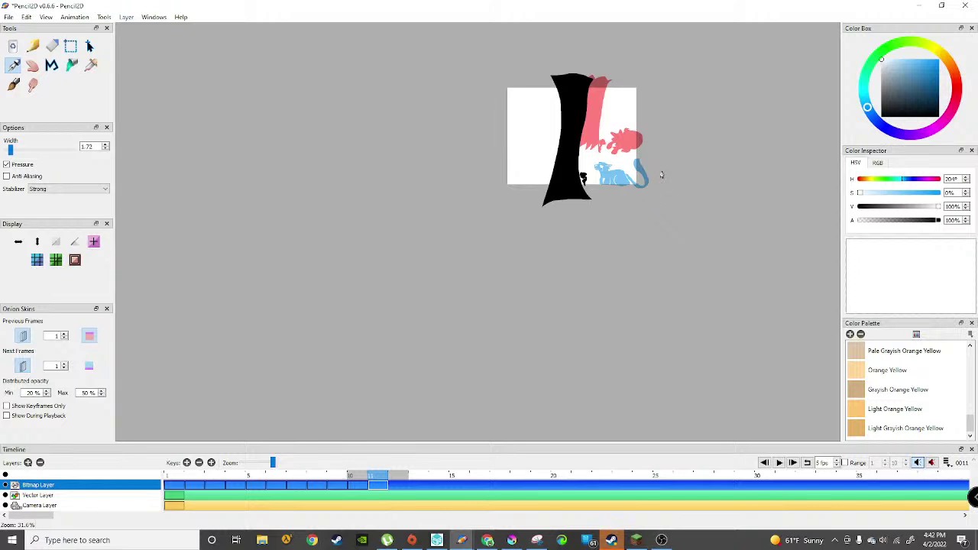
scroll(665, 170, "up", 5)
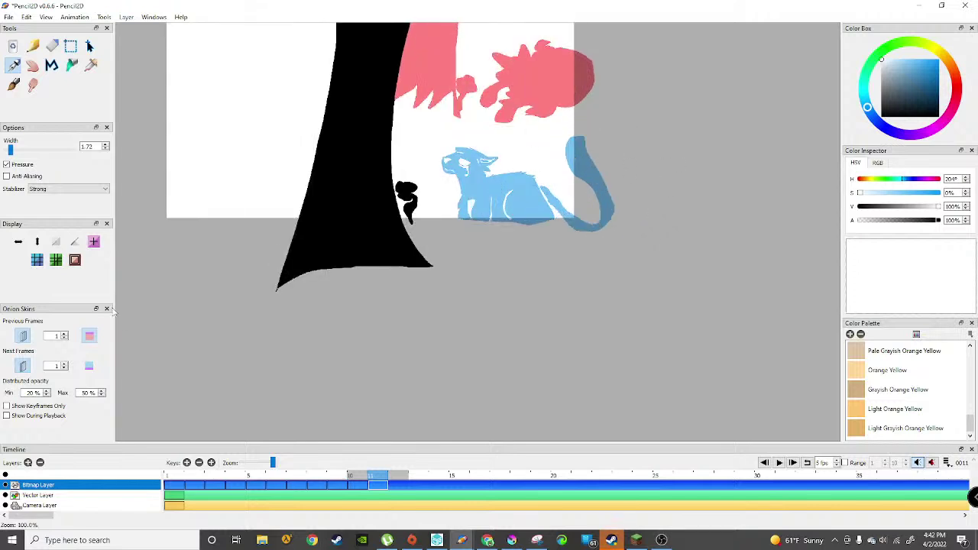
Step: Turn off the onion skins for both the previous and next frames
left_click(23, 336)
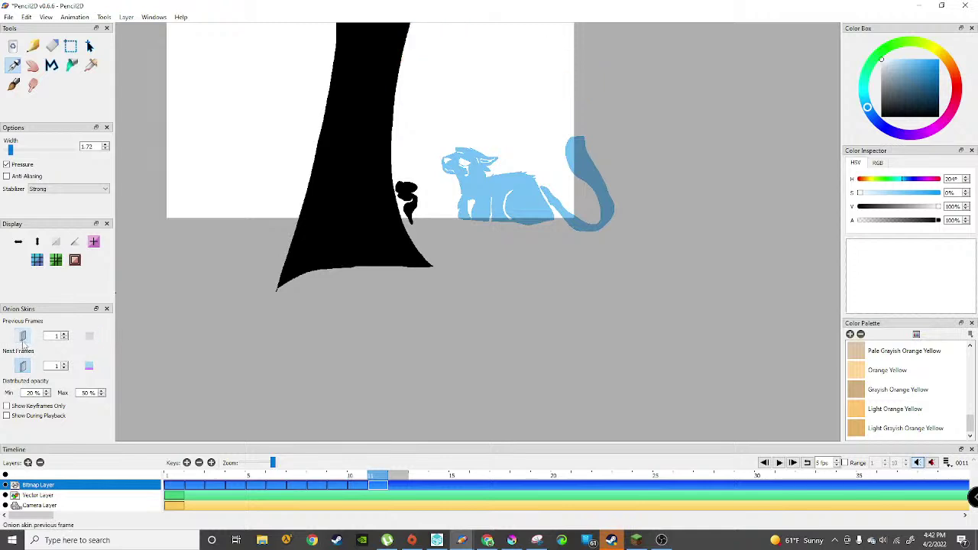
left_click(23, 366)
scroll(313, 291, "down", 2)
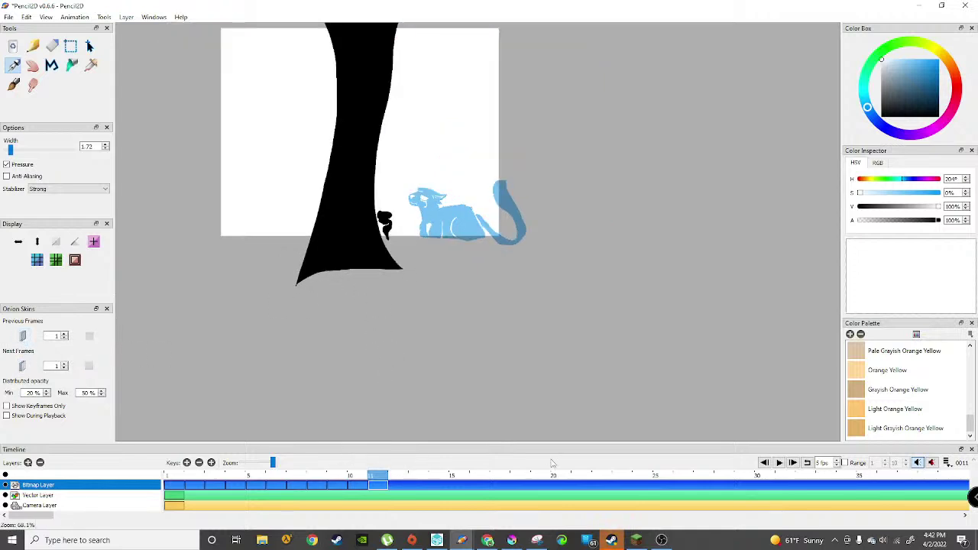
Step: Set the playback speed to 4 fps, play the animation and check frame 10
key("Return")
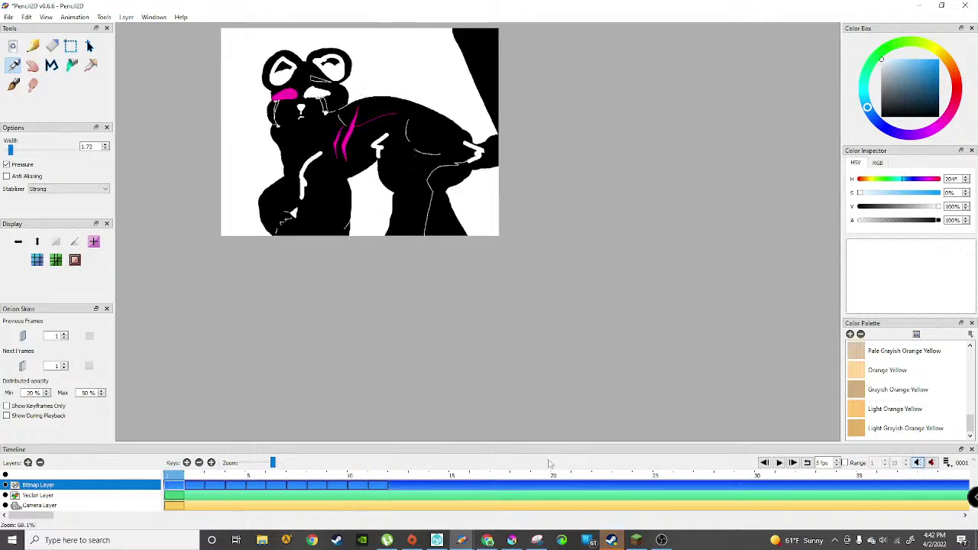
left_click(838, 467)
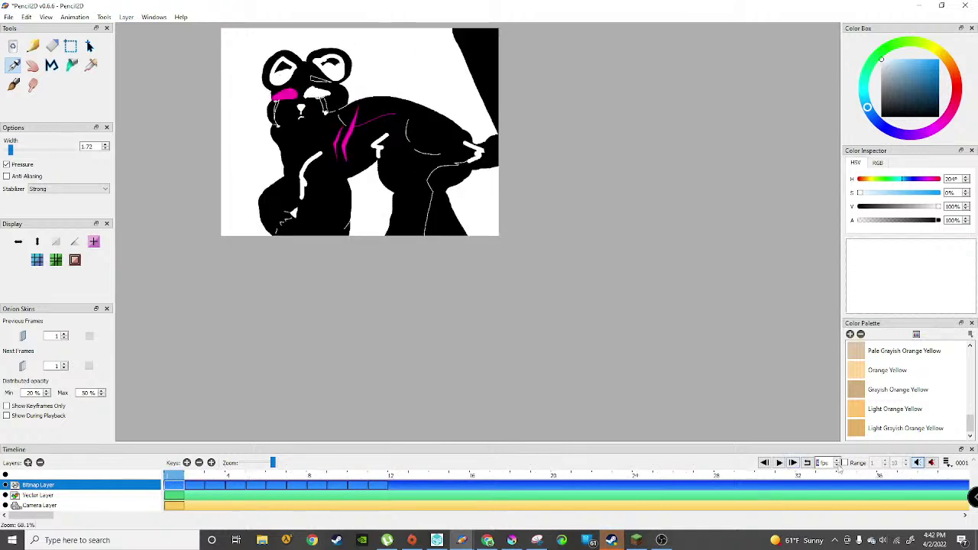
left_click(778, 463)
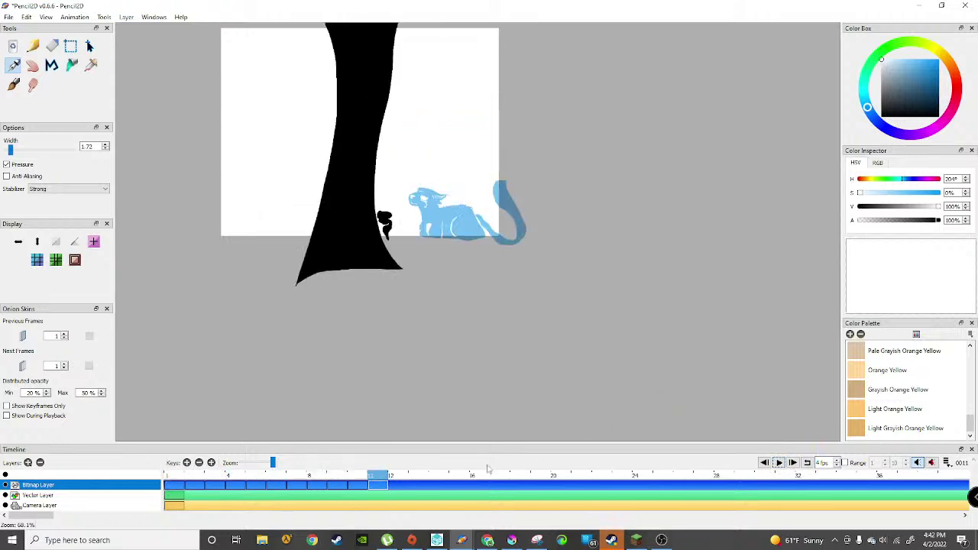
left_click(357, 479)
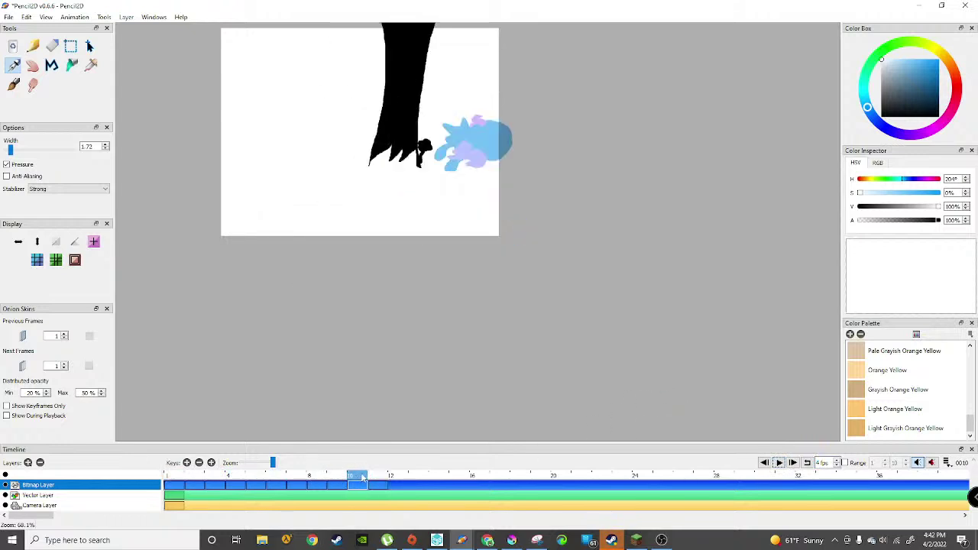
Step: Duplicate the frame 11 drawing into new keyframes 12 and 13 and play the animation
left_click(387, 477)
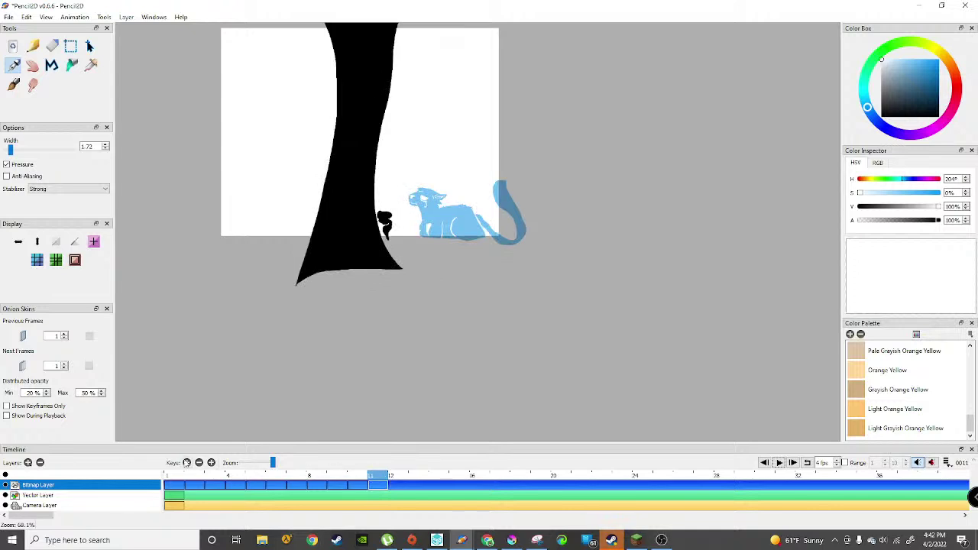
left_click(186, 463)
key("ctrl+v")
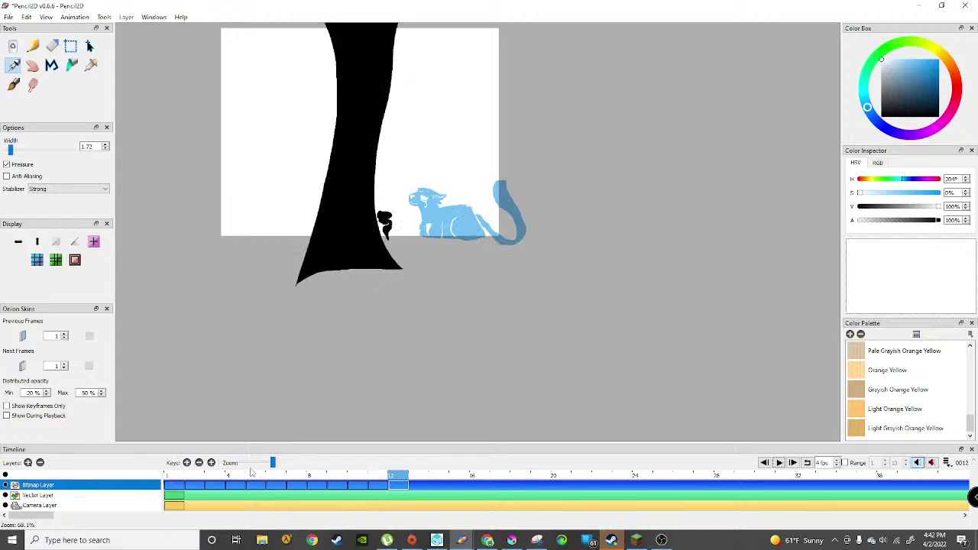
left_click(186, 462)
key("ctrl+v")
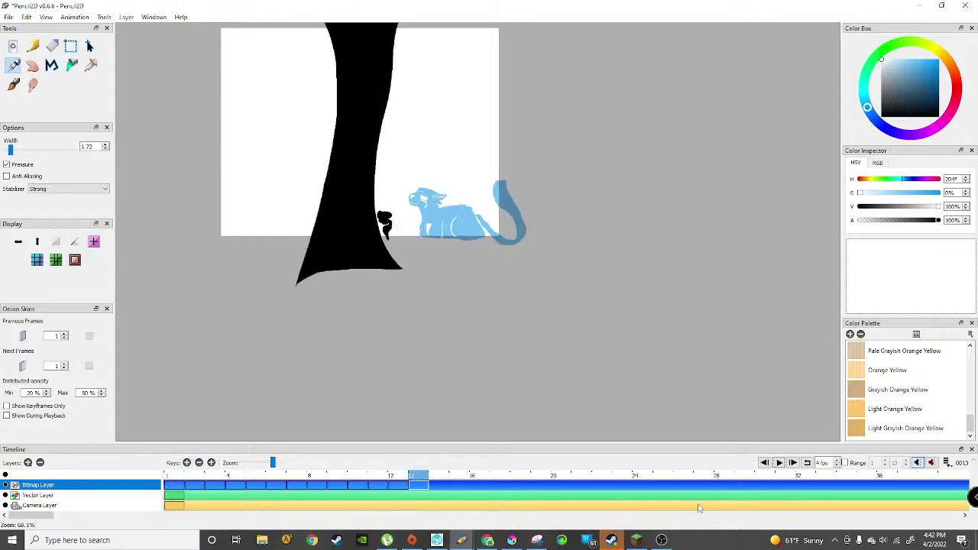
left_click(778, 462)
Step: On frame 12, select the blue animal's head and move it slightly up and left, off the body
left_click(399, 484)
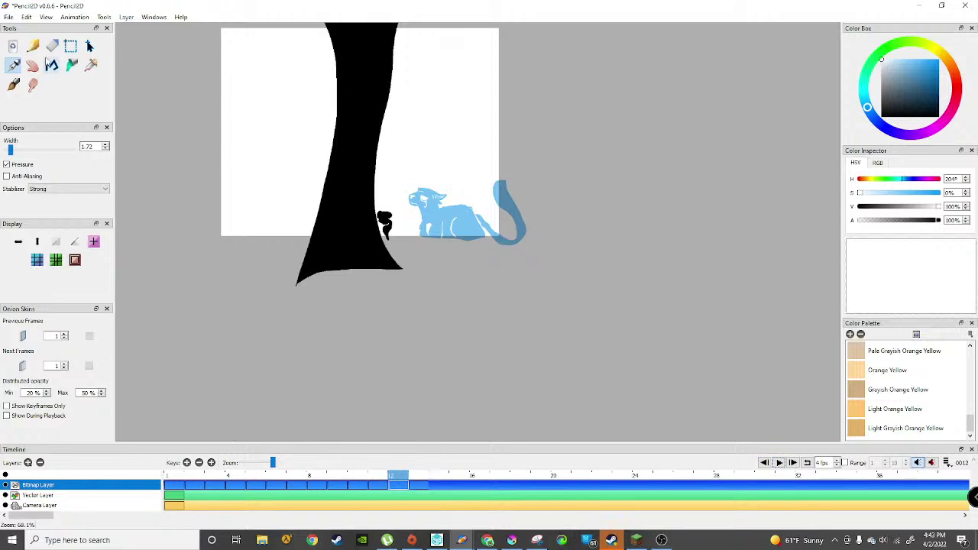
left_click(52, 46)
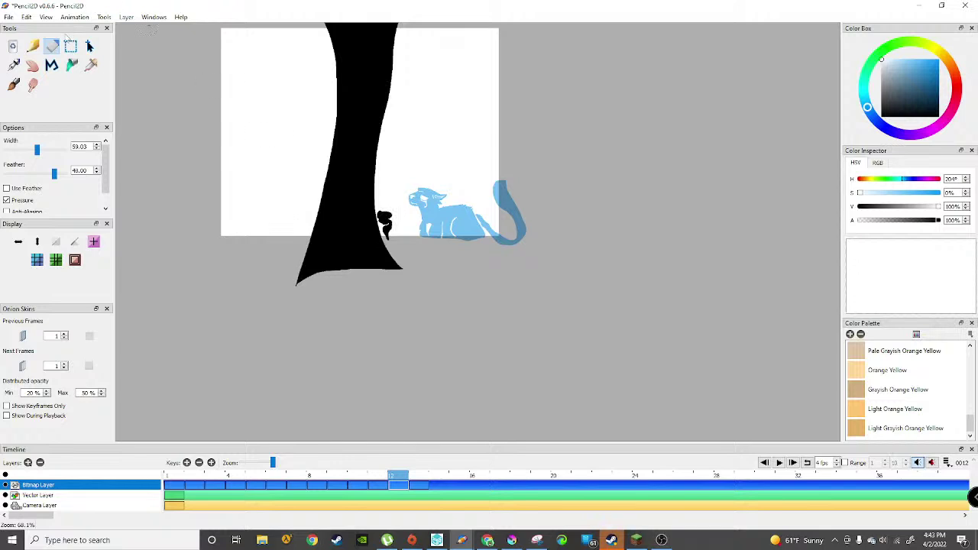
left_click(71, 47)
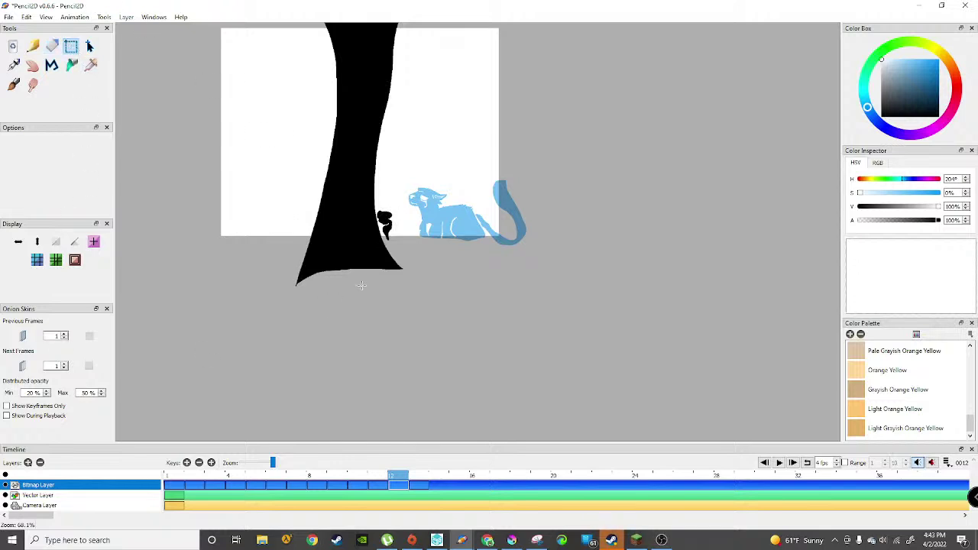
scroll(440, 203, "up", 6)
left_click_drag(260, 128, 488, 236)
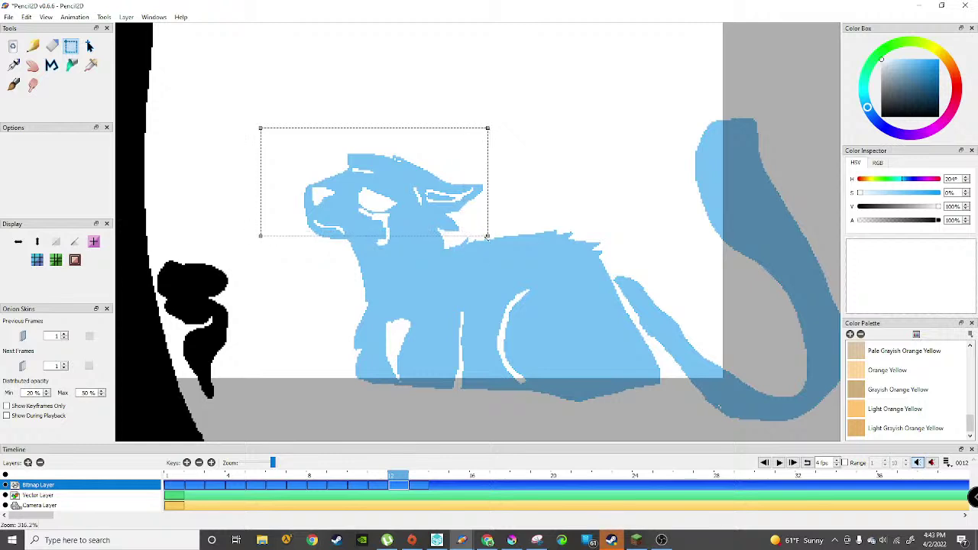
left_click_drag(401, 236, 403, 238)
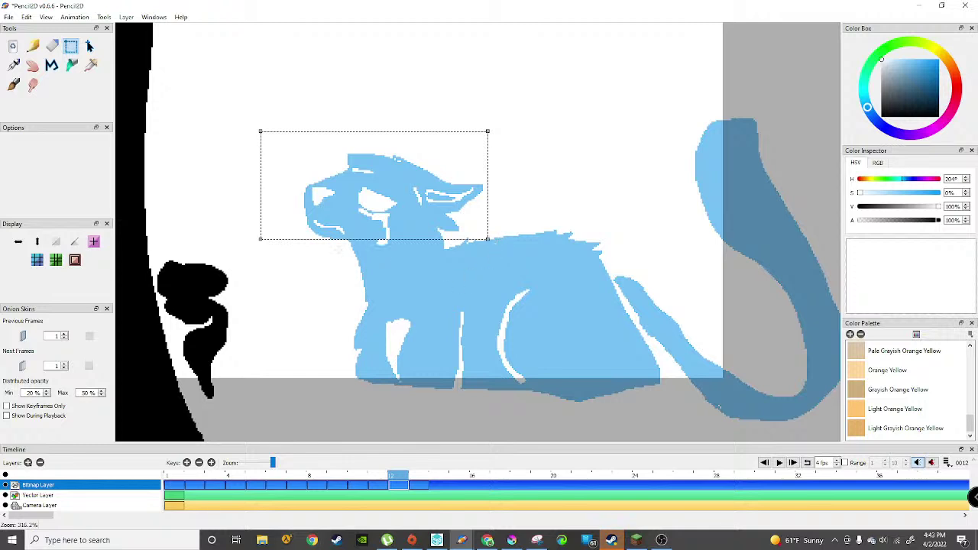
left_click(89, 46)
left_click_drag(395, 201, 395, 163)
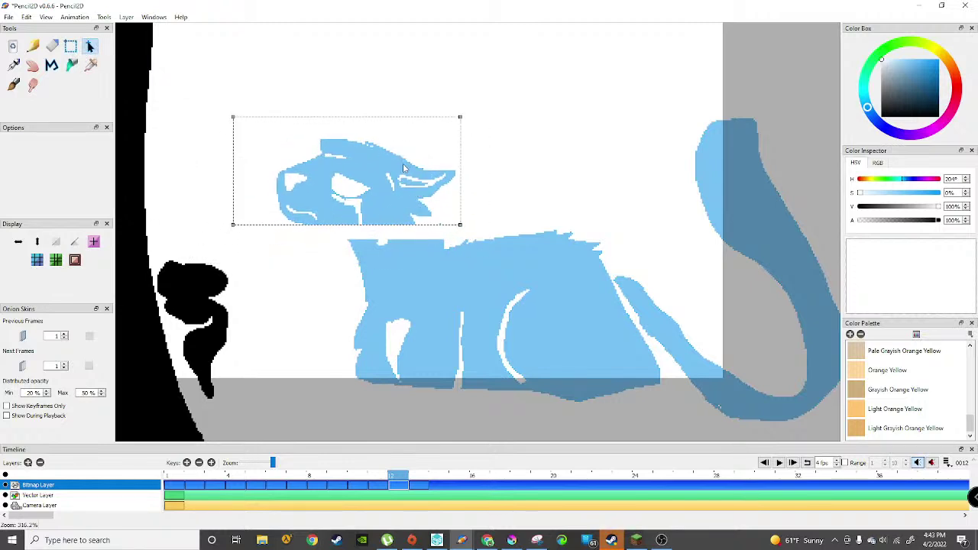
left_click(419, 117)
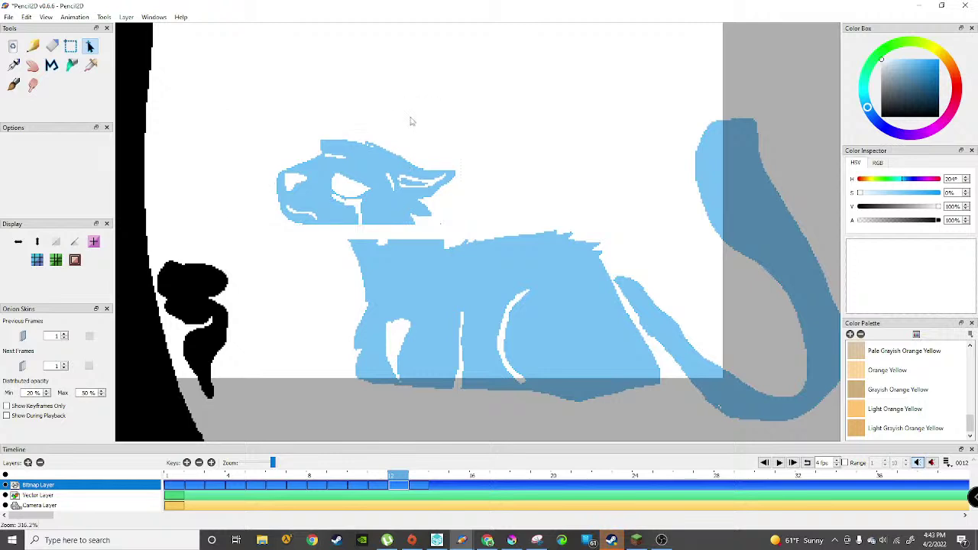
Step: Return to frame 1 and play the animation through to check the head movement
scroll(367, 176, "down", 5)
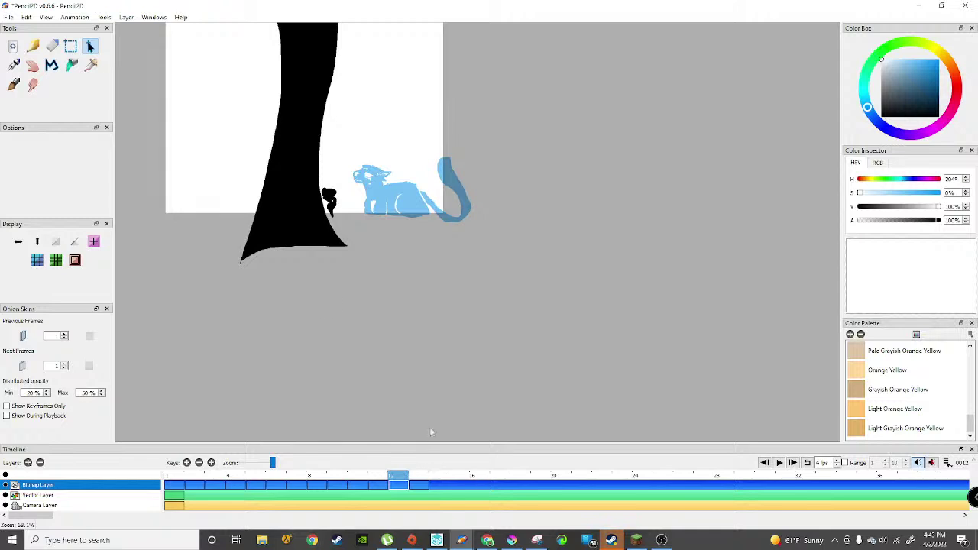
key("Left")
key("Left")
key("Left")
key("Left")
key("Left")
key("Left")
key("Left")
key("Left")
key("Left")
key("Left")
key("Left")
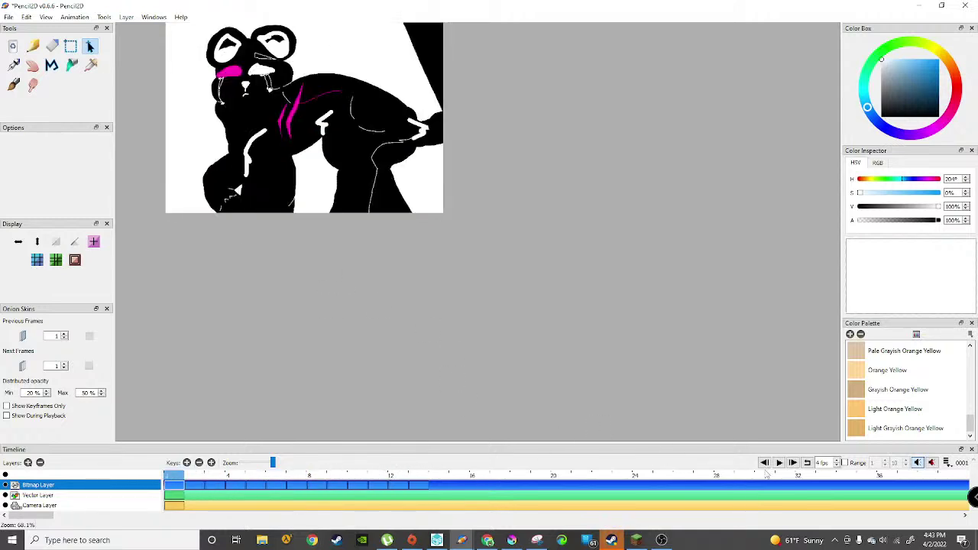
left_click(779, 463)
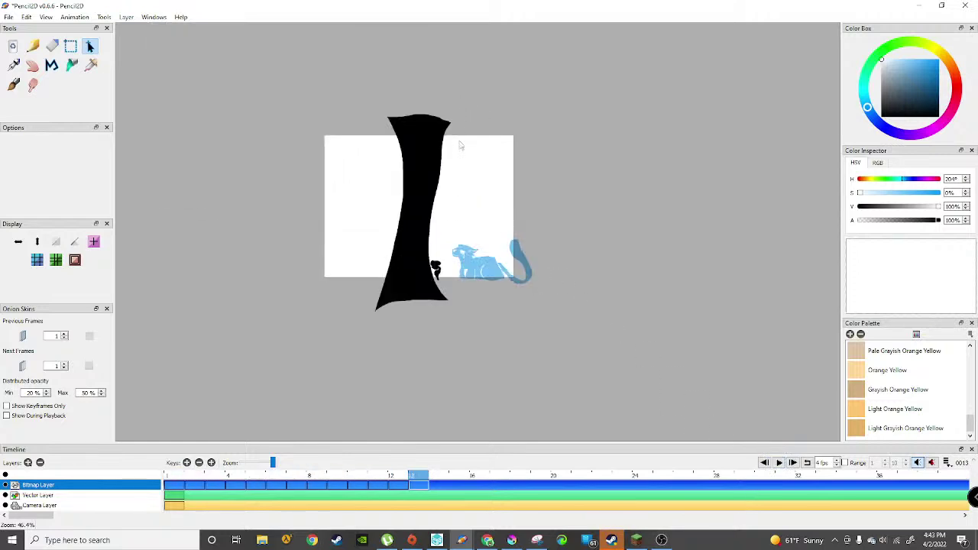
Step: Switch to Discord in the browser and open the general channel of the Wayward-Warriors server
left_click(490, 540)
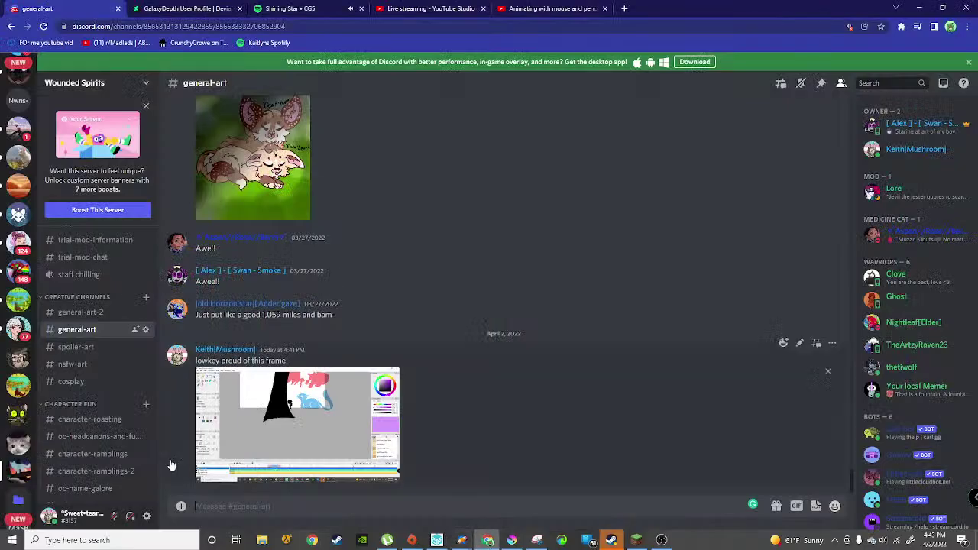
scroll(15, 382, "down", 3)
left_click(12, 346)
left_click(14, 317)
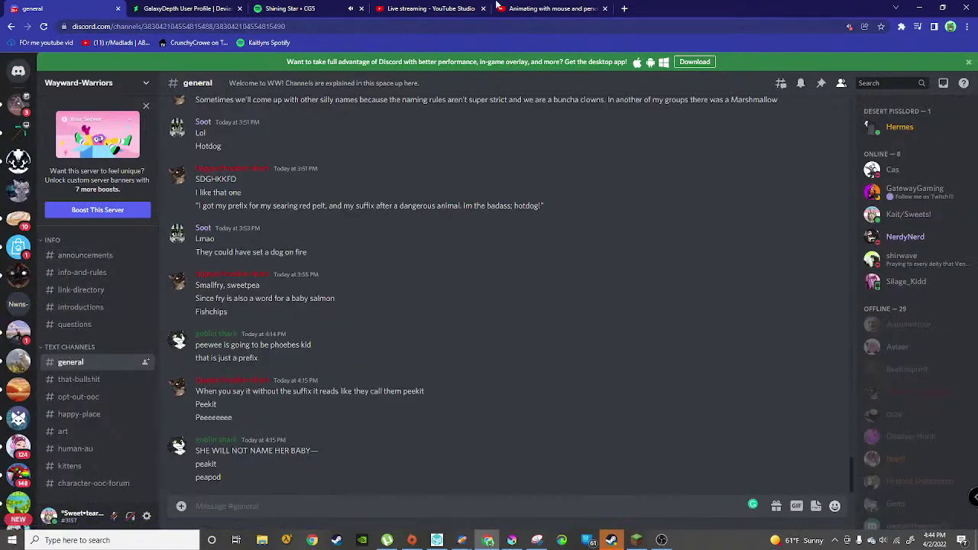
Step: Send the message "brb restroom" in the live chat of the YouTube stream "Animating with mouse and pencil 2d !! Music only"
left_click(591, 8)
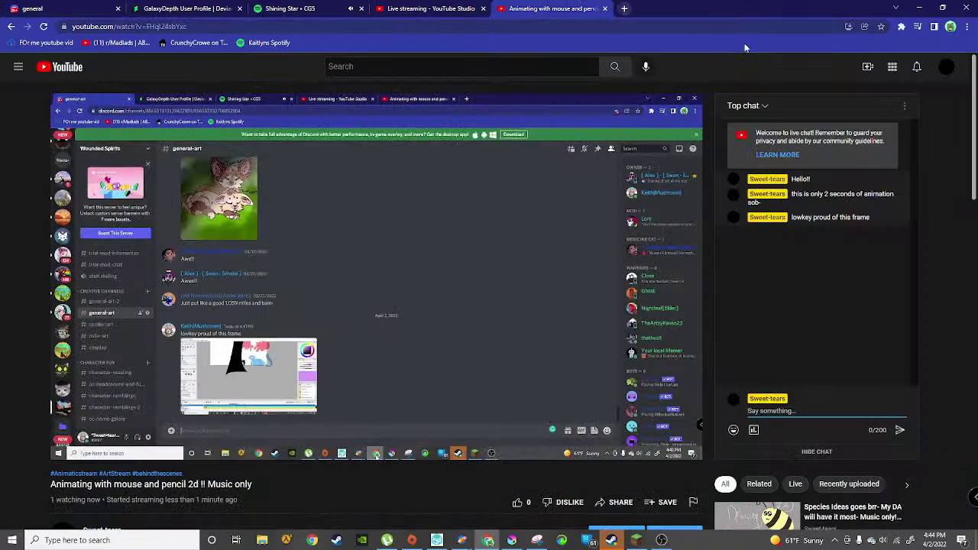
type("brb re")
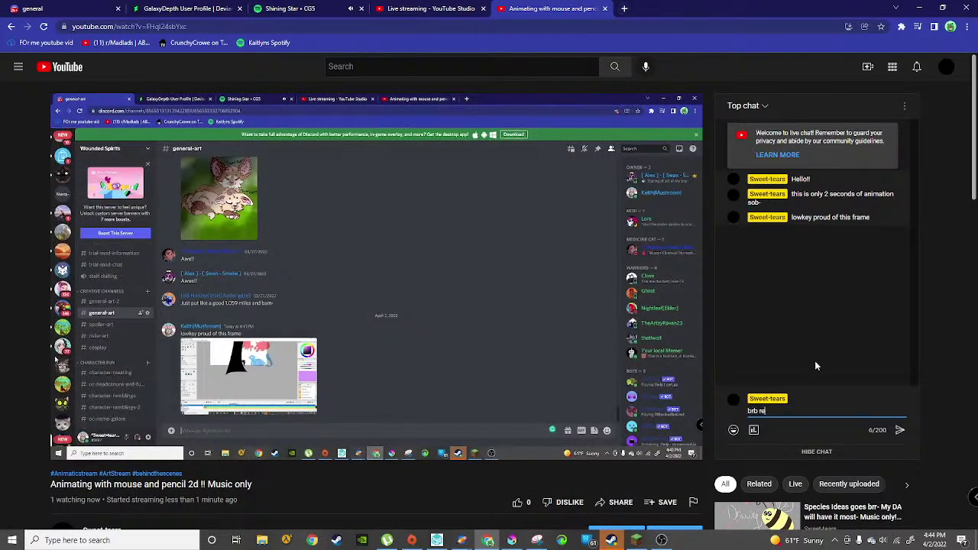
type("stroom ")
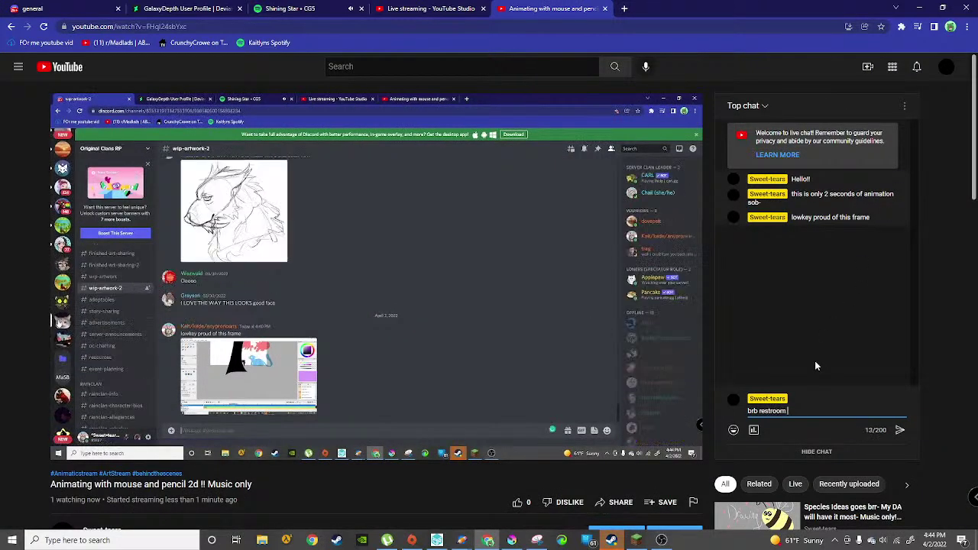
type("hit m")
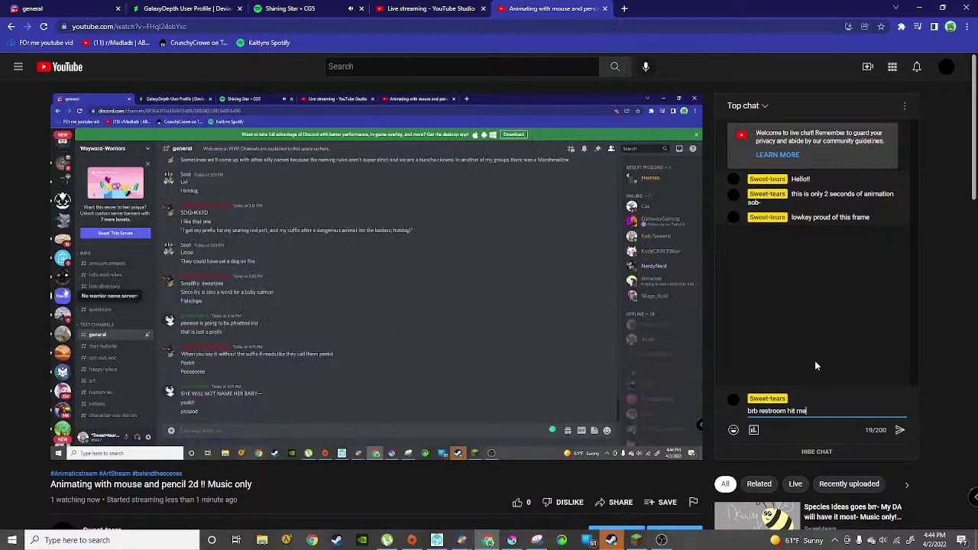
key("BackSpace")
key("BackSpace")
key("BackSpace")
key("BackSpace")
key("BackSpace")
key("BackSpace")
key("BackSpace")
key("Return")
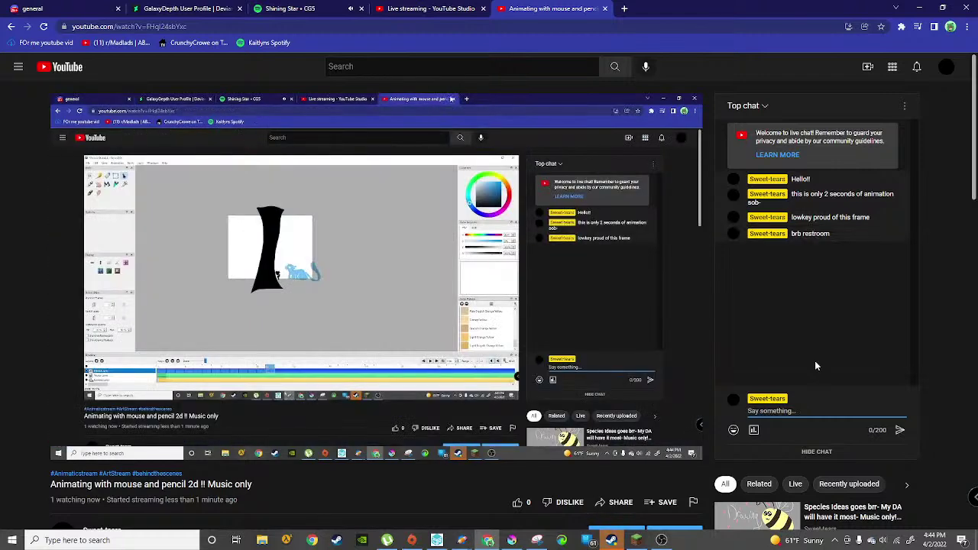